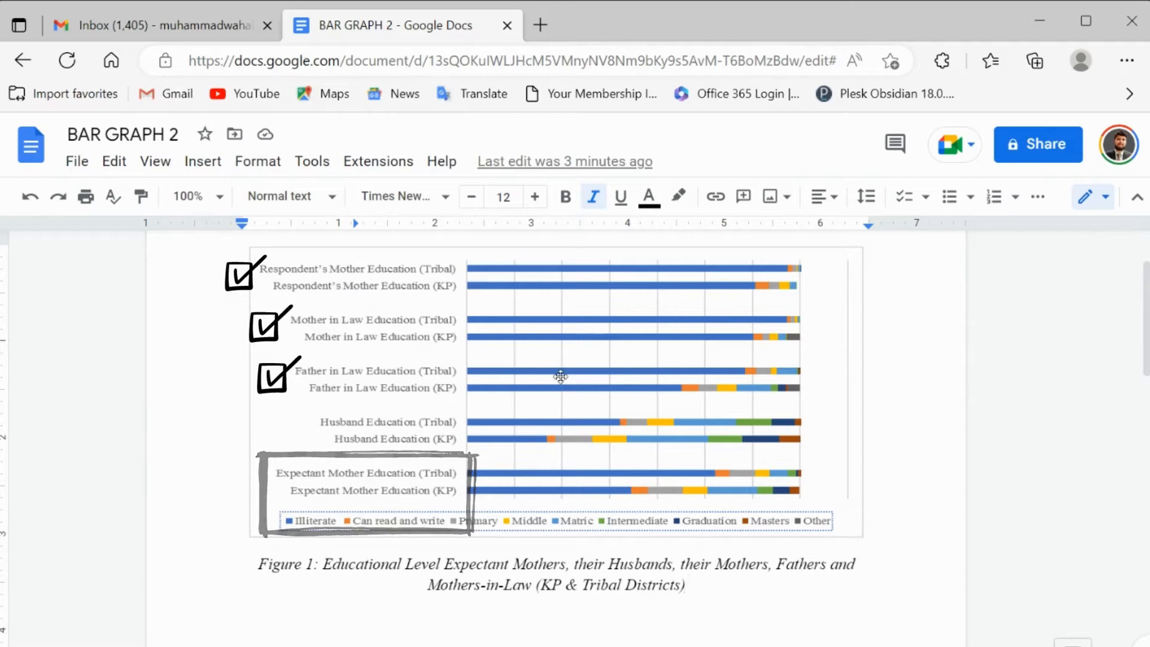
Step: Replace the education chart image above the Figure 1 caption with a new bar chart
left_click(771, 401)
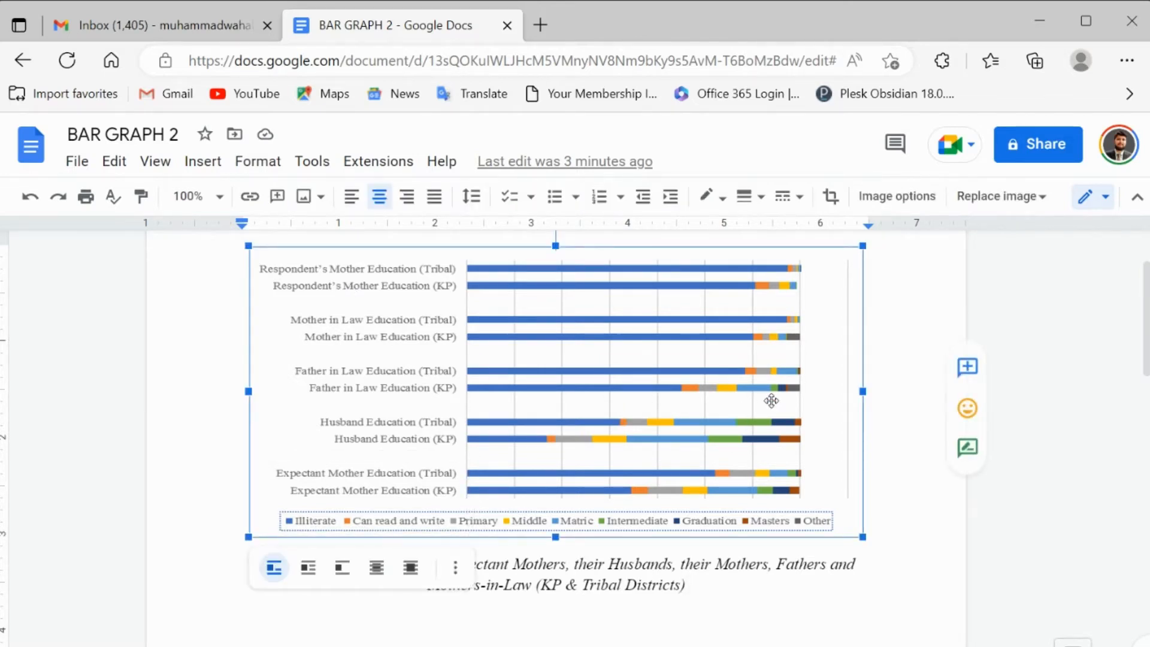
key("Delete")
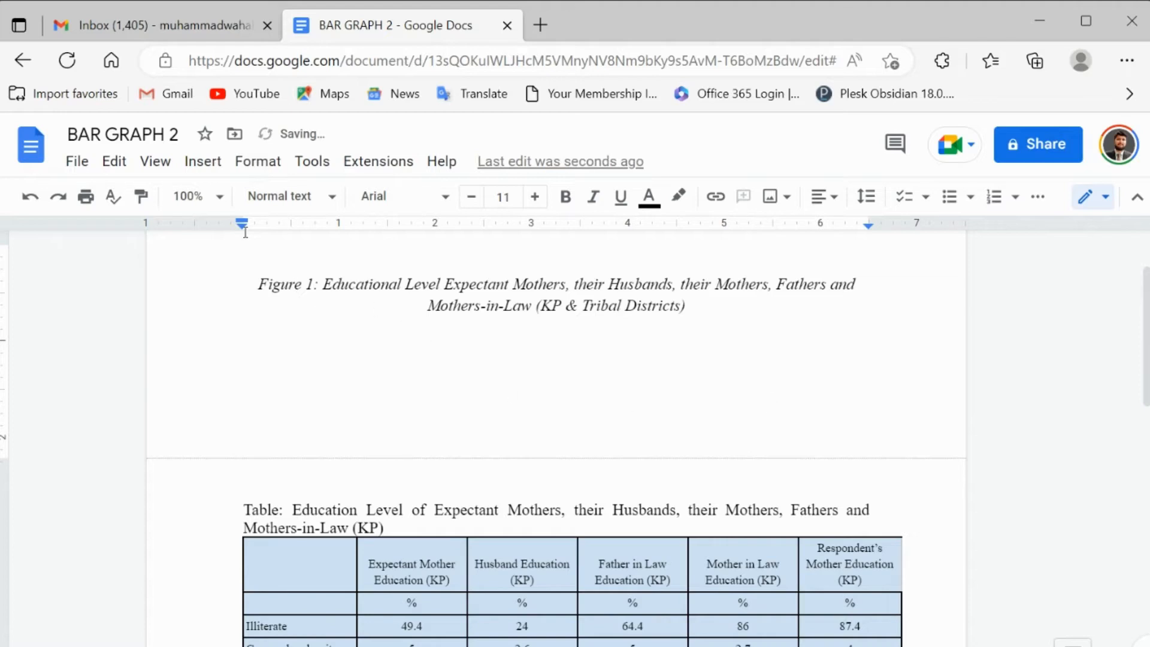
left_click(203, 165)
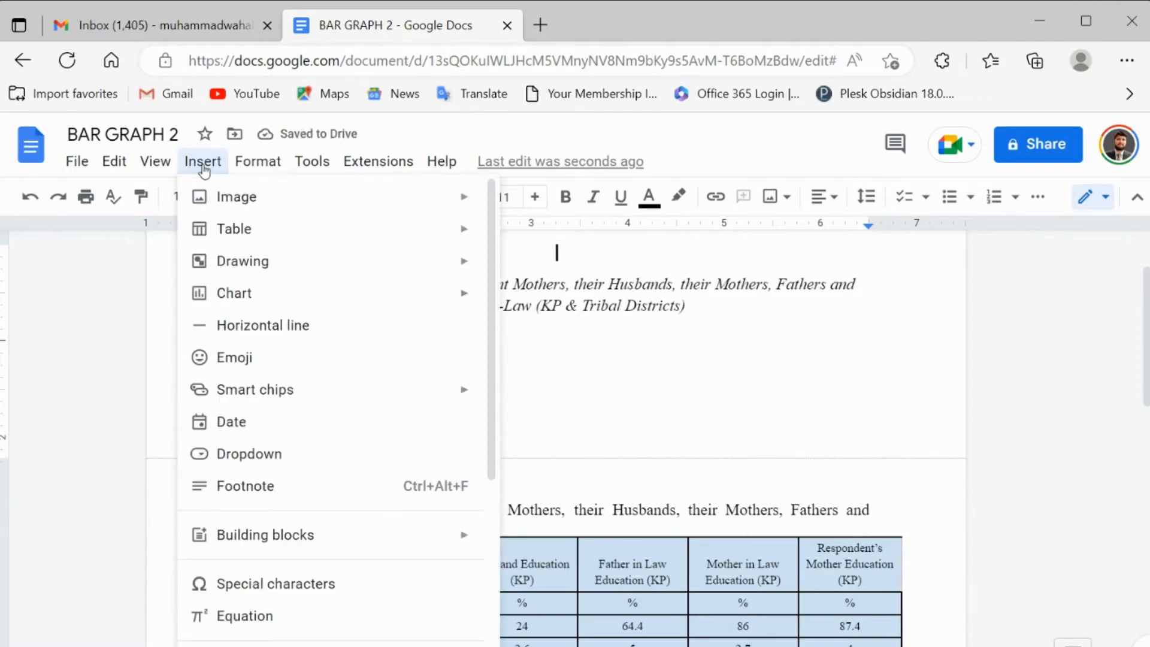
mouse_move(346, 306)
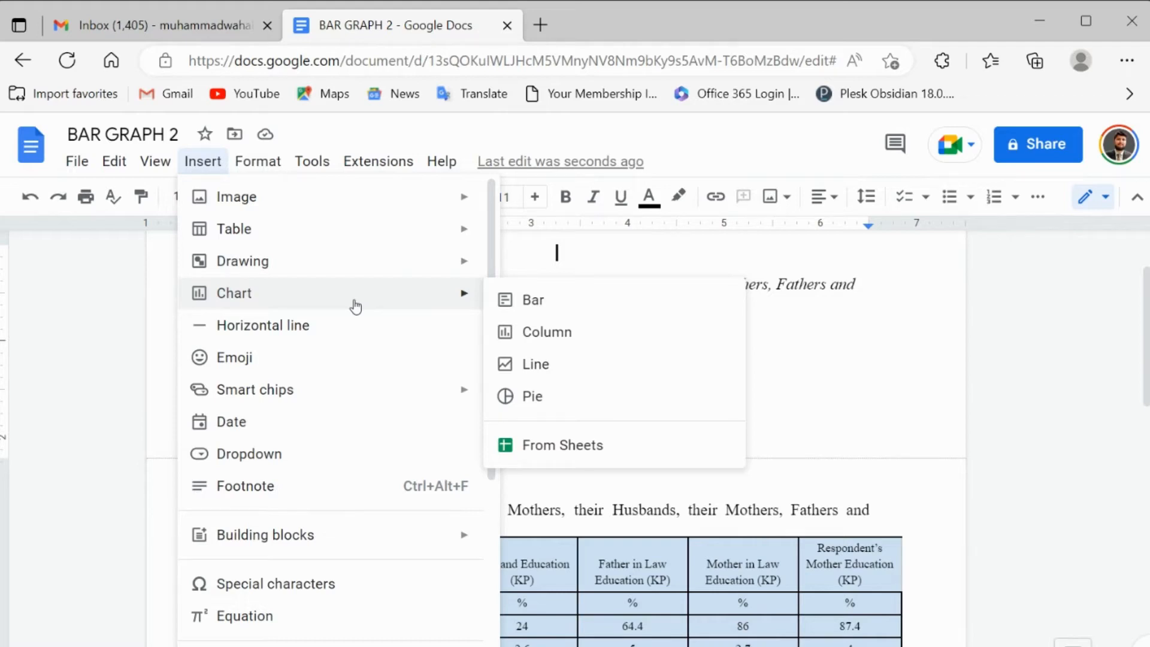
left_click(603, 308)
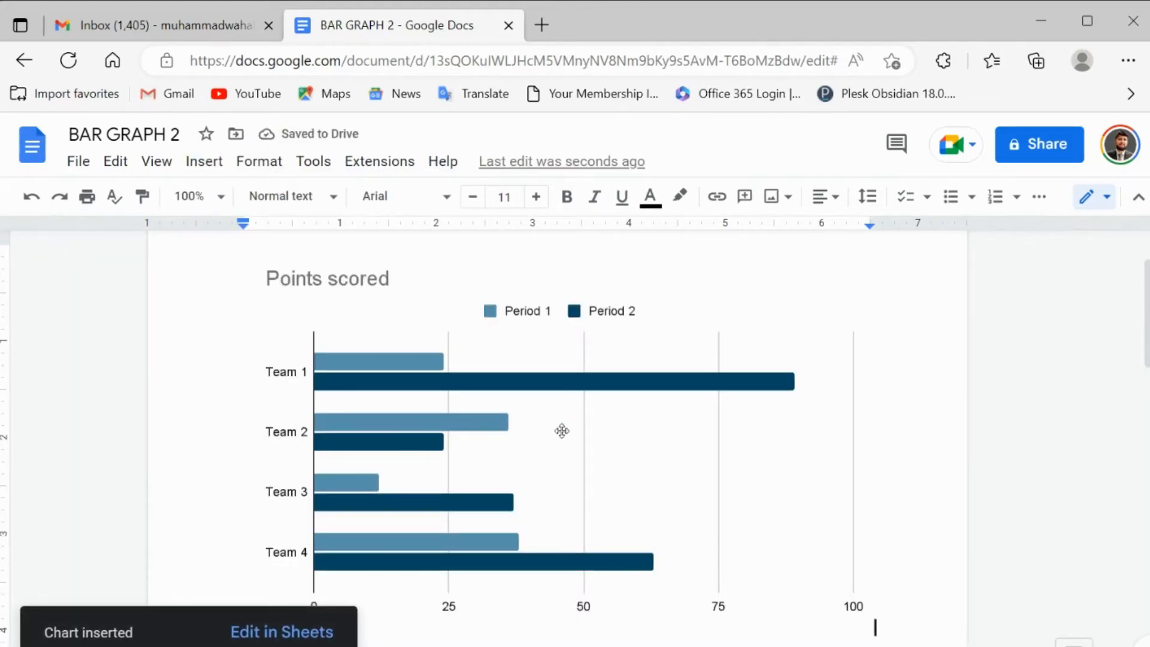
Step: Open the inserted bar chart's source spreadsheet and go to cell A1 of its sample data
left_click(615, 419)
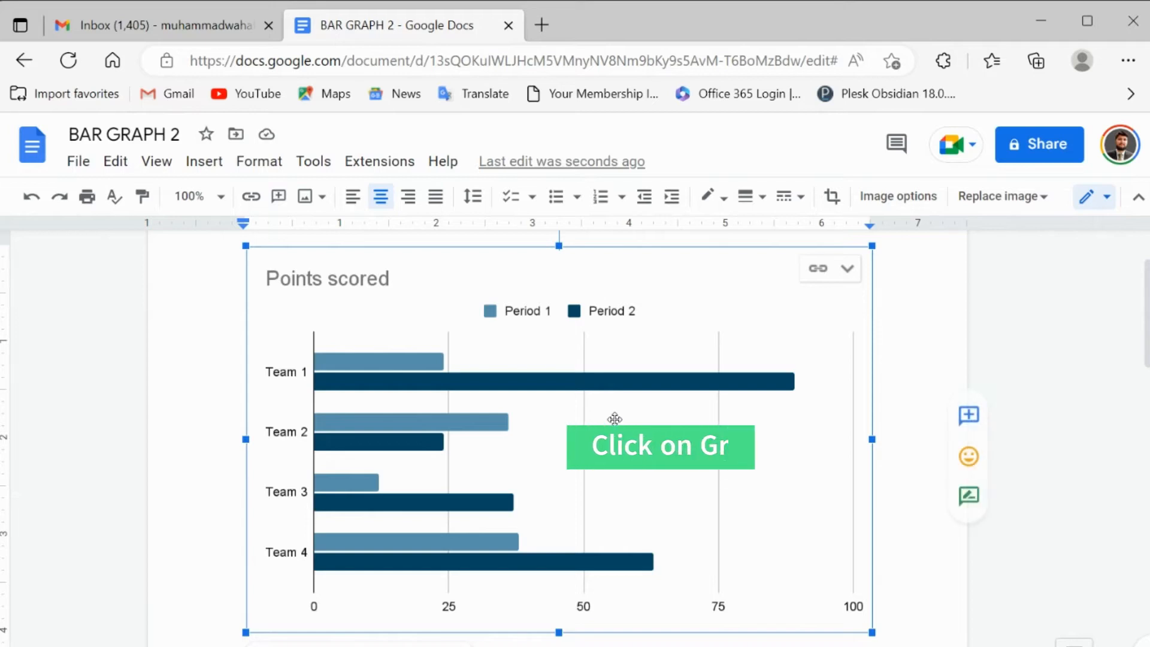
left_click(848, 268)
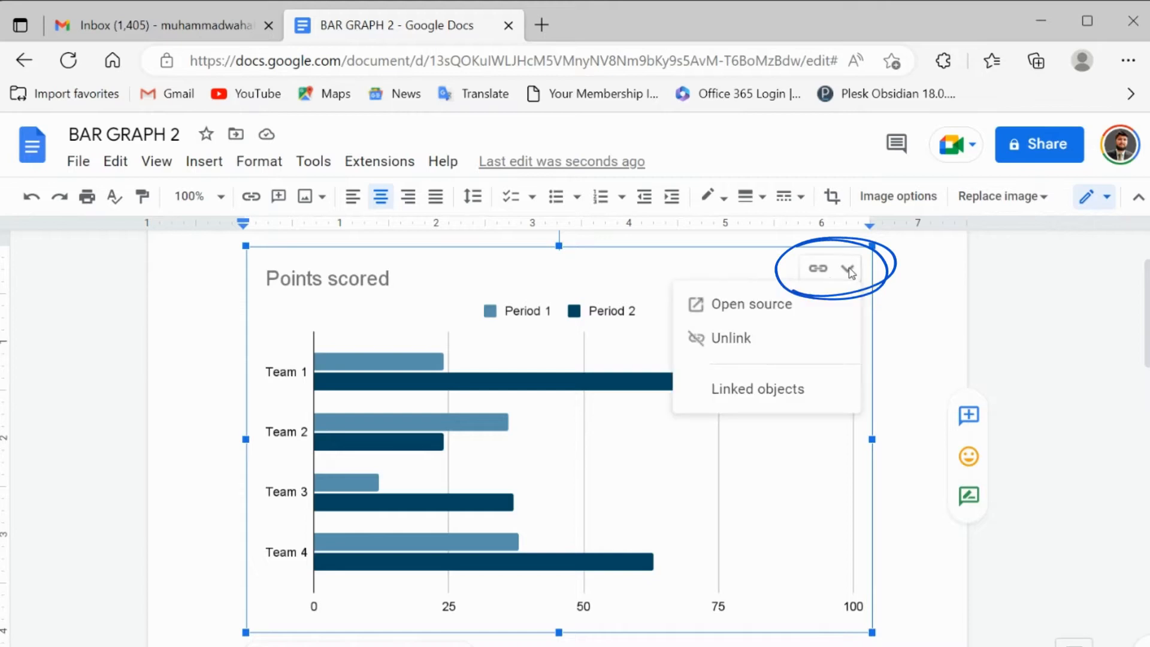
left_click(812, 305)
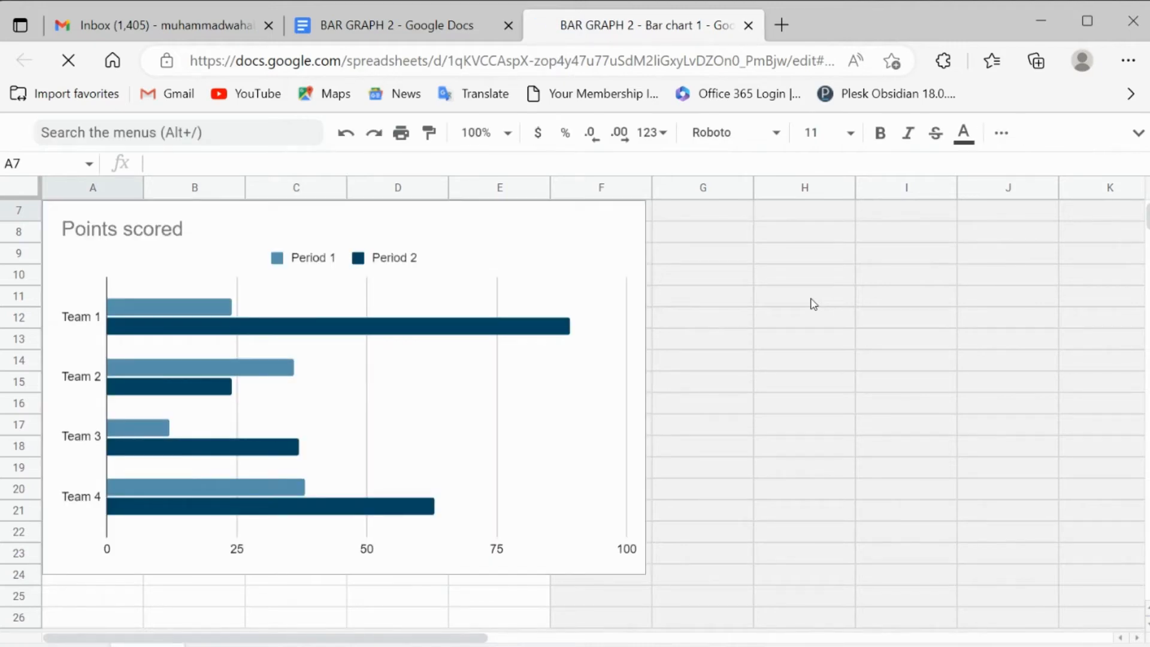
left_click(724, 232)
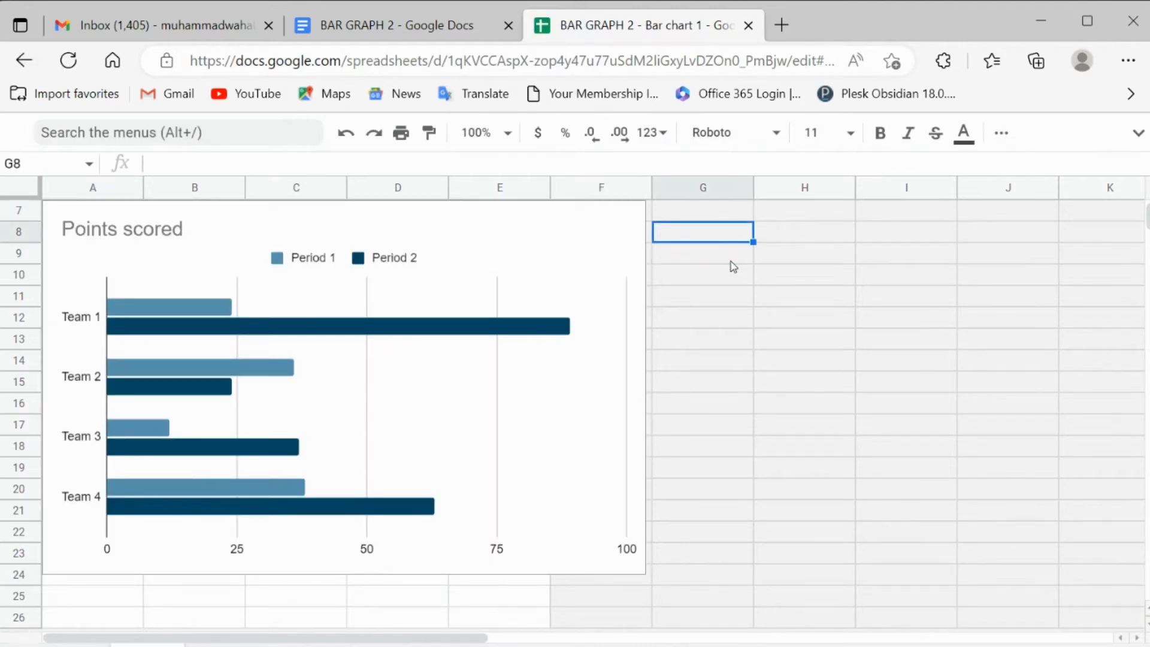
key("Up")
key("Up")
key("Up")
key("Up")
key("Up")
key("Up")
key("Up")
key("Left")
key("Left")
key("Left")
key("Left")
key("Left")
key("Left")
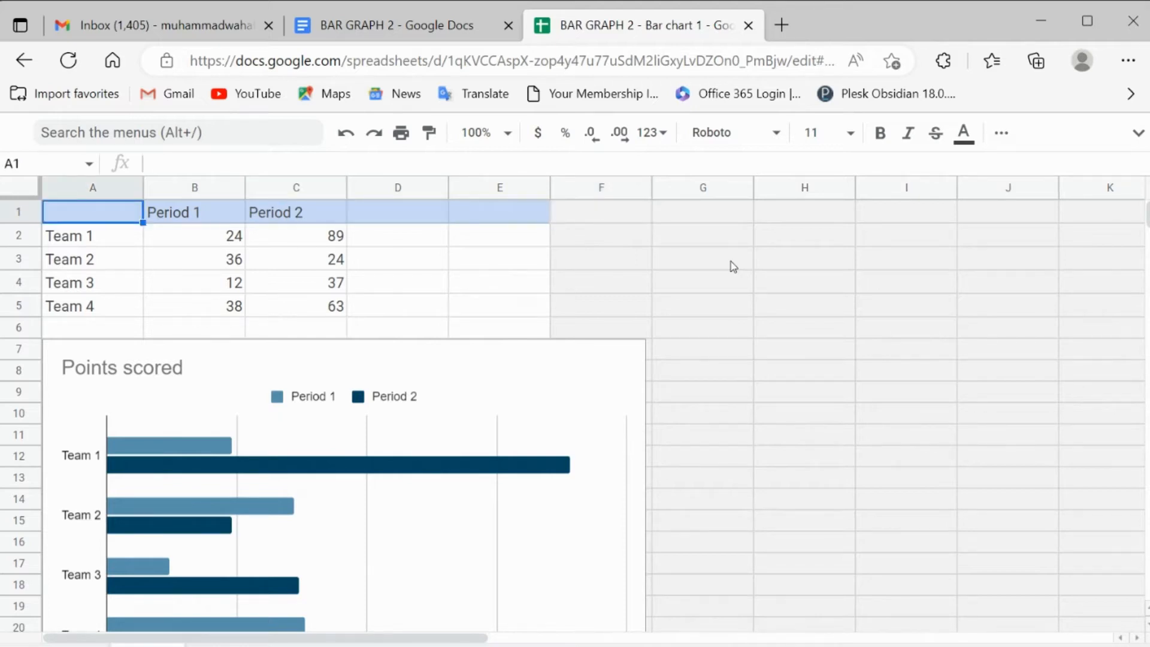
Step: Copy the complete KP education level table from the document into the chart's spreadsheet, starting at cell A1
left_click(439, 25)
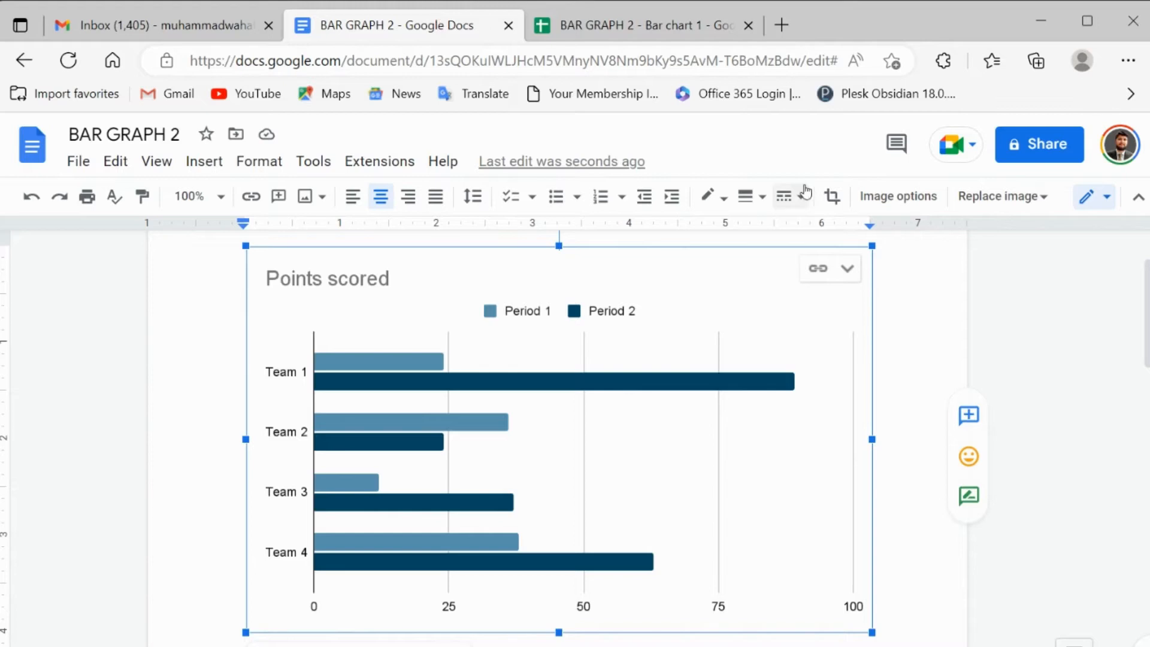
left_click_drag(1147, 327, 1147, 483)
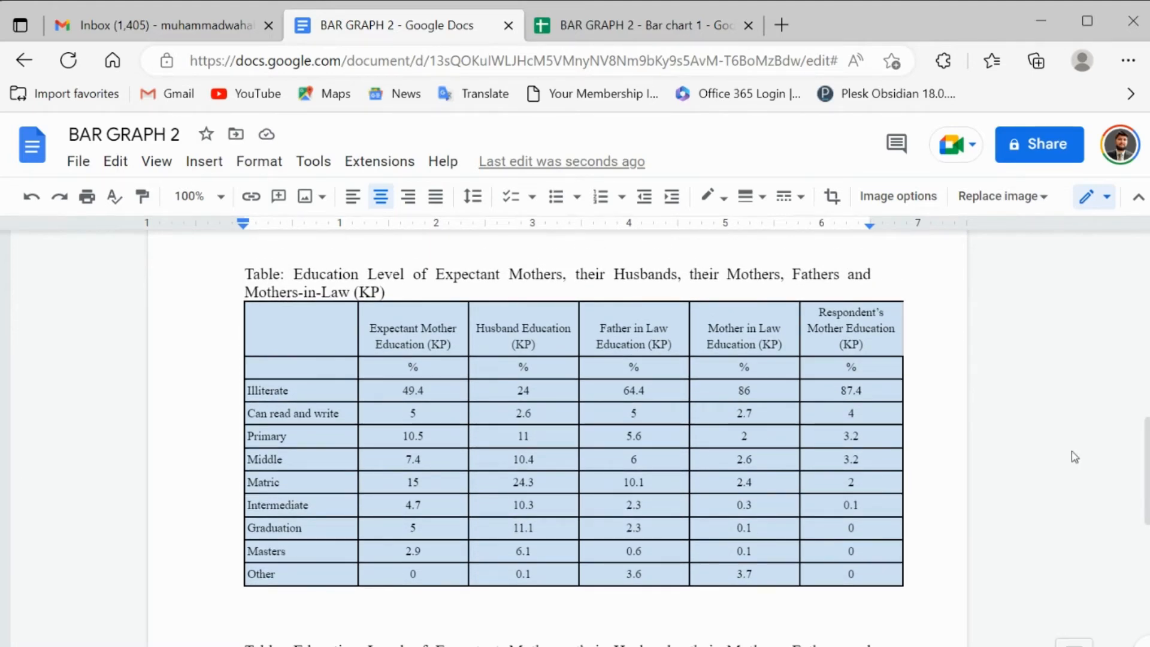
left_click_drag(313, 324, 814, 574)
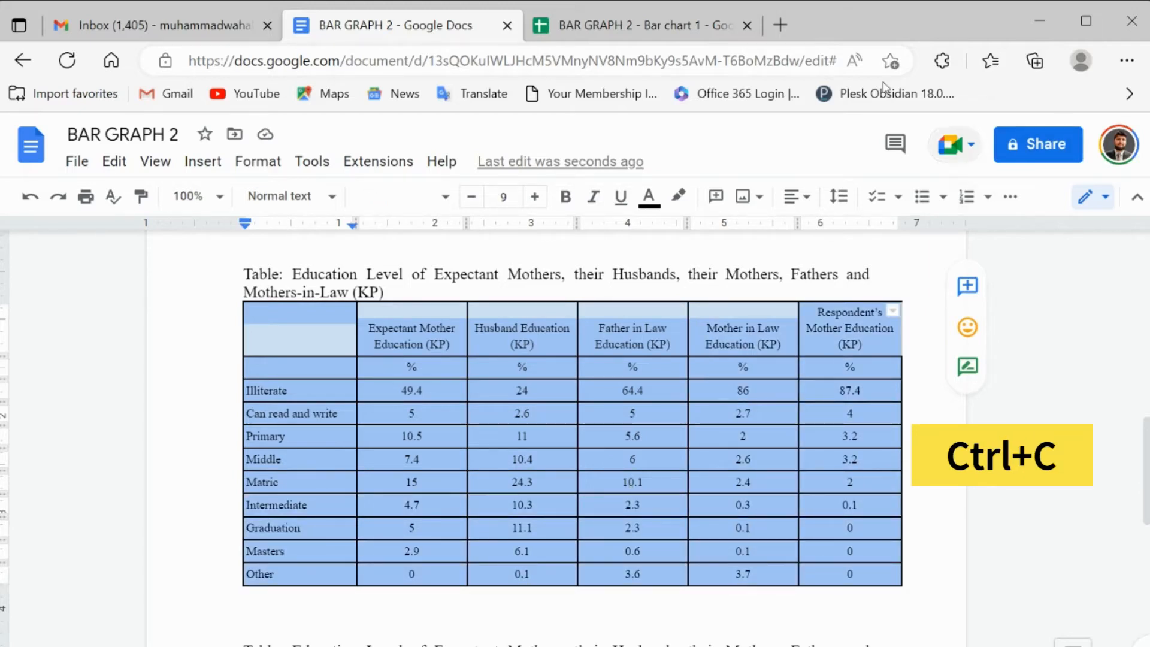
left_click(705, 25)
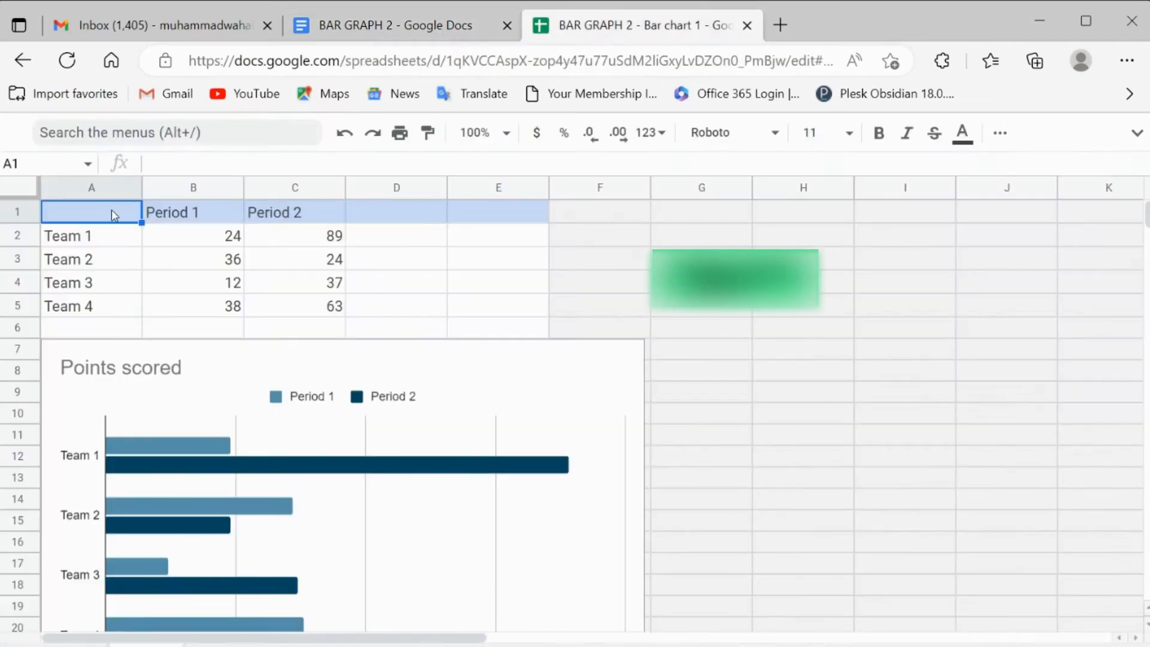
key("ctrl+v")
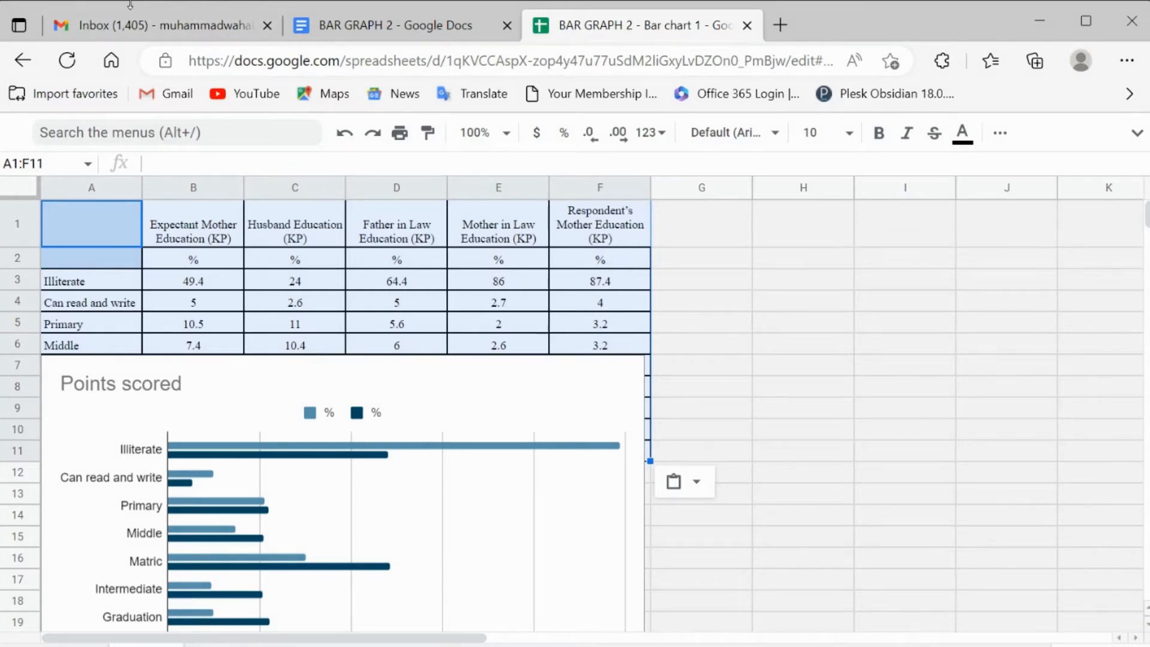
Step: Copy the complete Tribal education level table from the document into the chart's spreadsheet, starting at cell G1
left_click(357, 29)
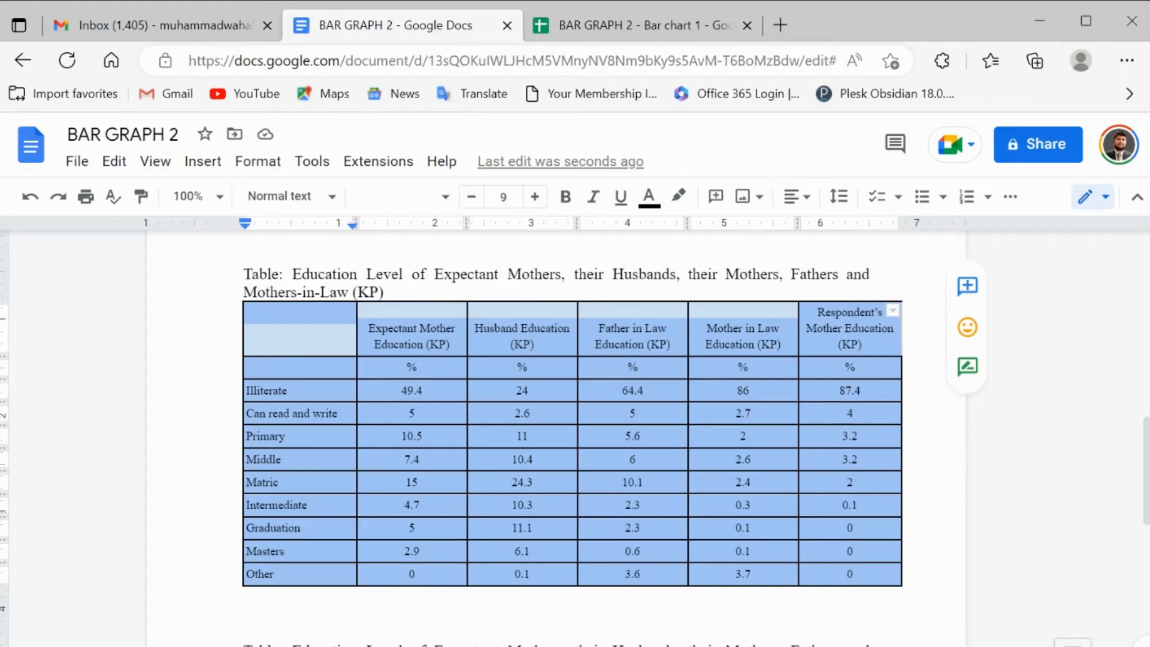
scroll(575, 438, "down", 2)
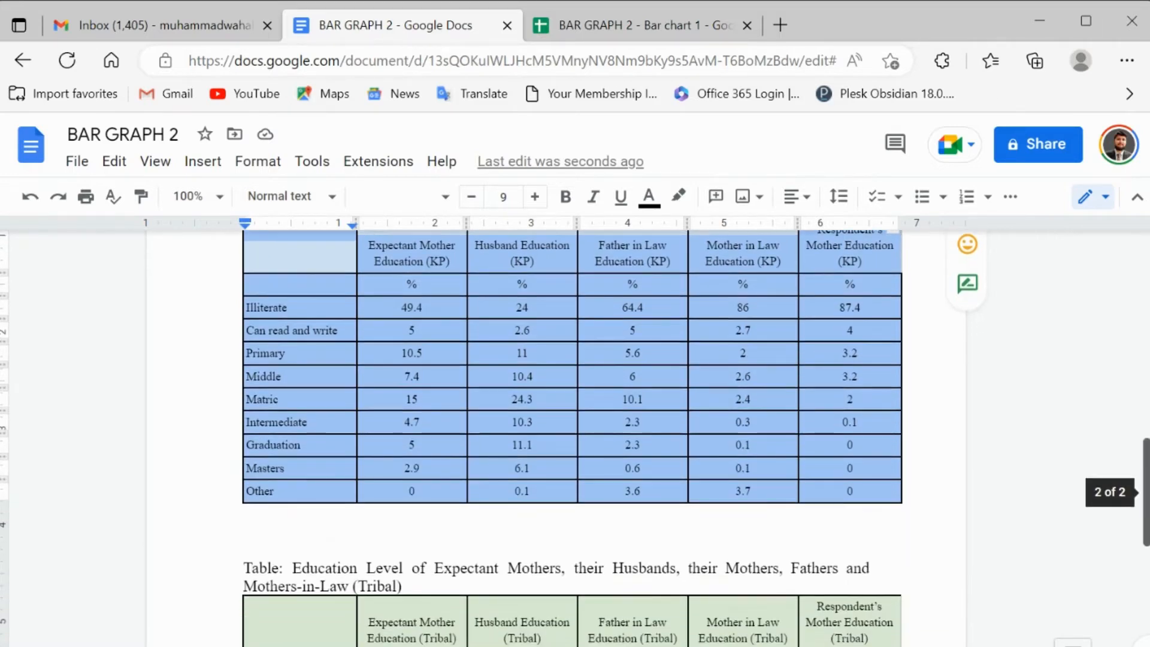
scroll(575, 437, "down", 3)
key("ctrl+c")
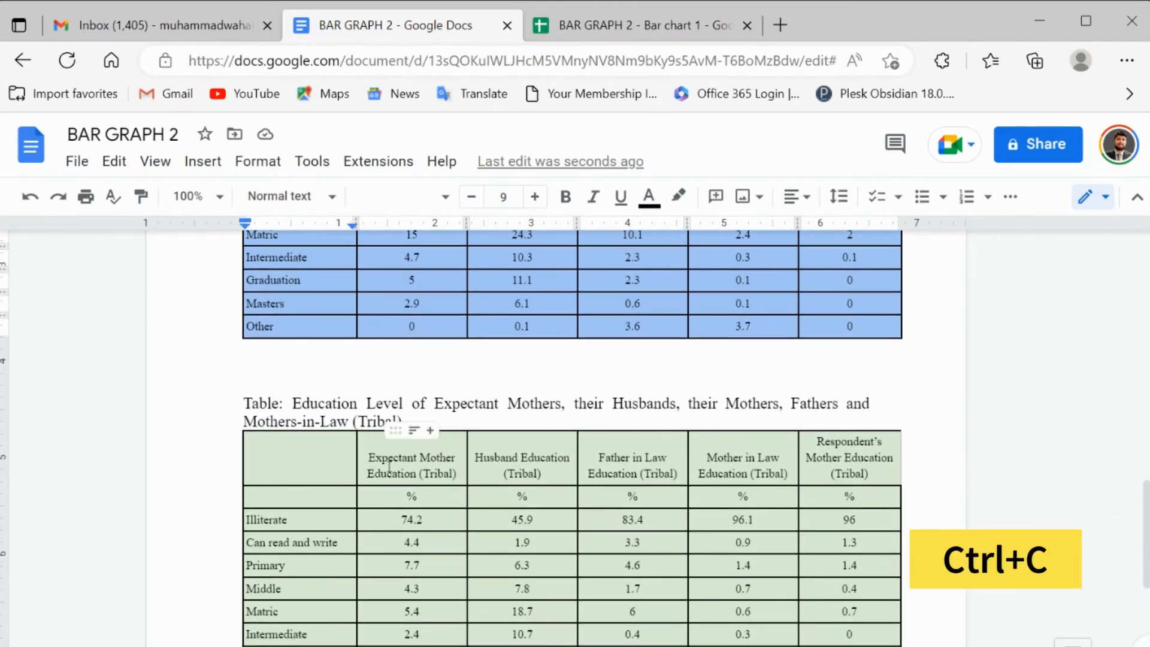
left_click_drag(318, 461, 860, 565)
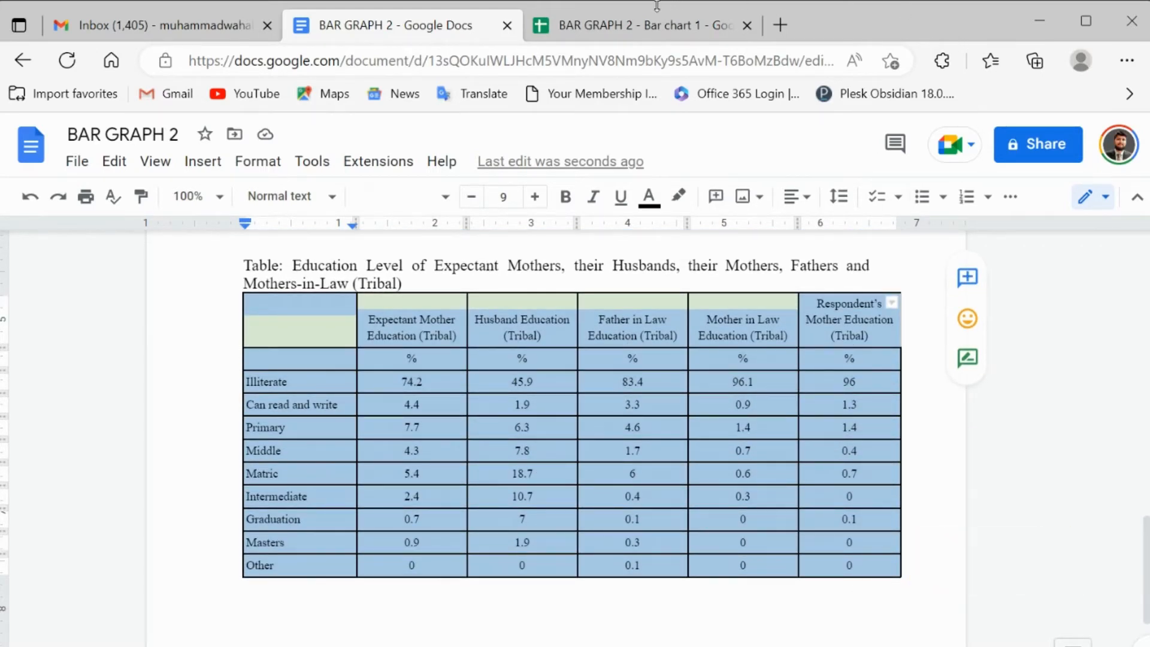
left_click(658, 24)
left_click(731, 226)
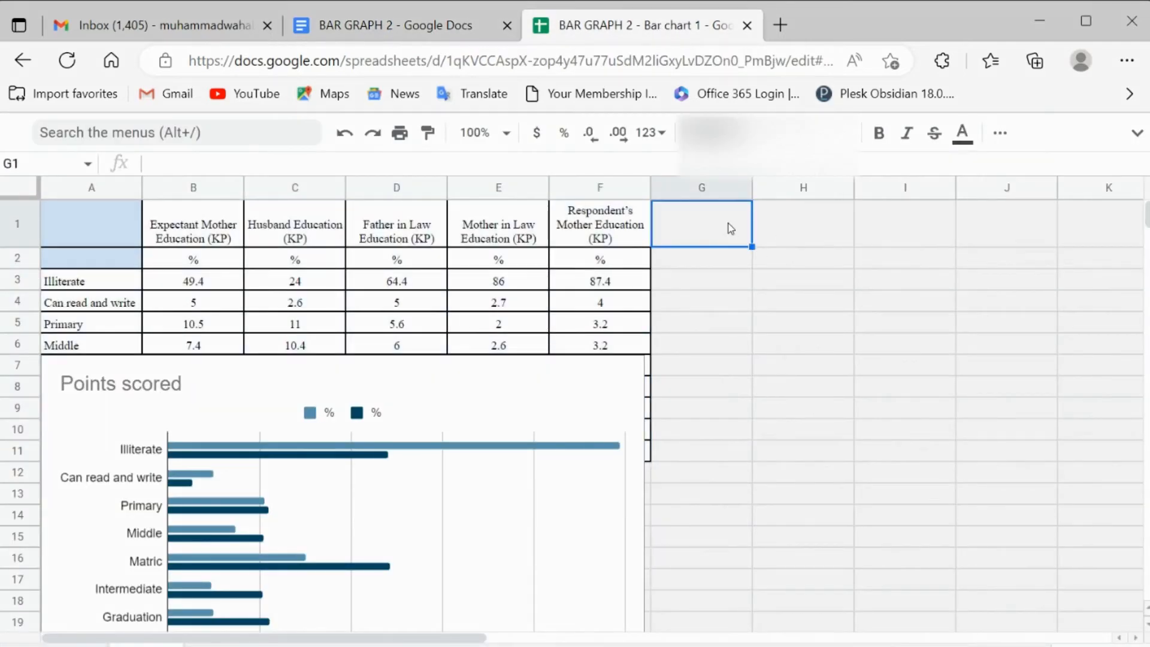
key("ctrl+v")
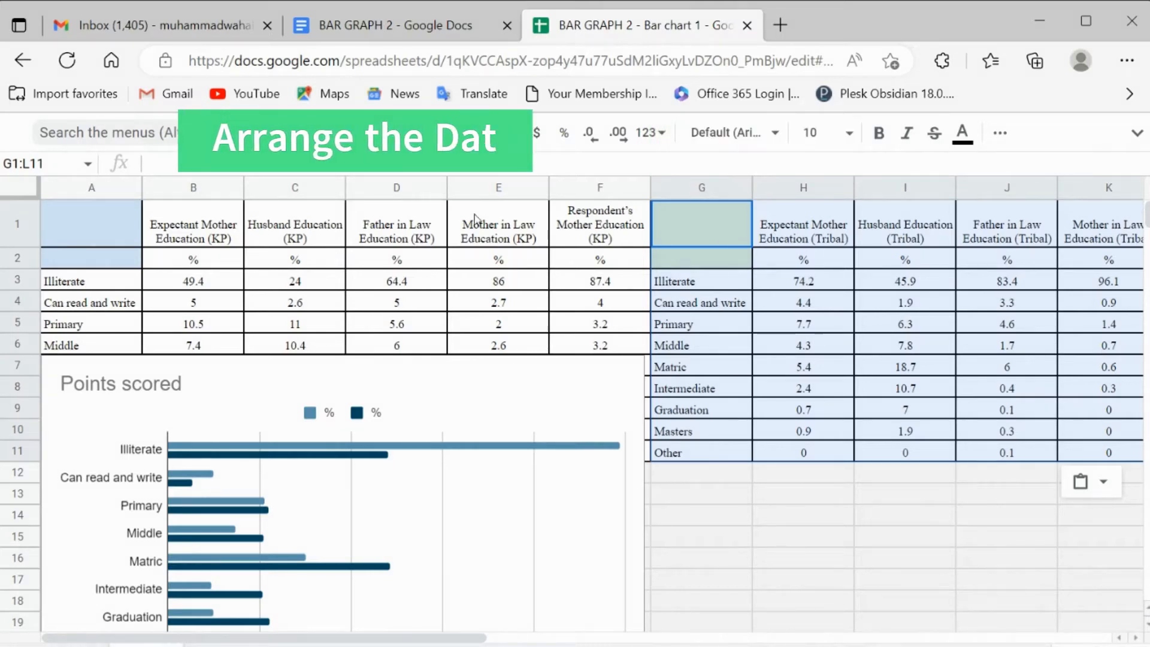
Step: Insert one blank column directly after each of the Expectant Mother Education (KP) and Husband Education (KP) columns
left_click(201, 187)
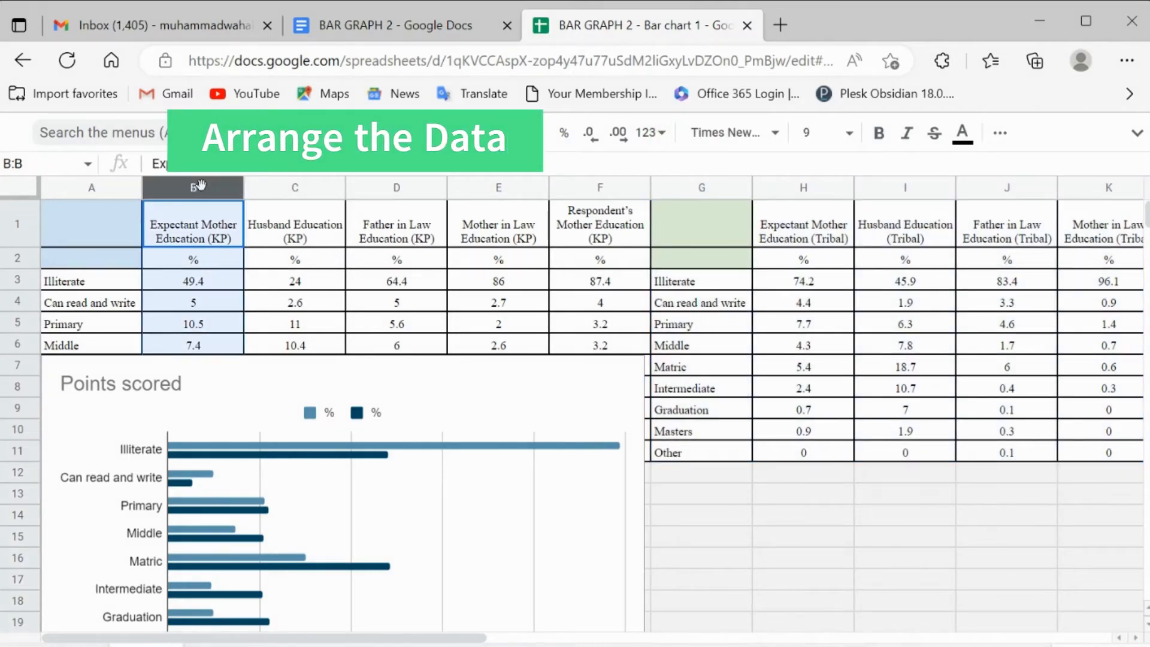
right_click(200, 186)
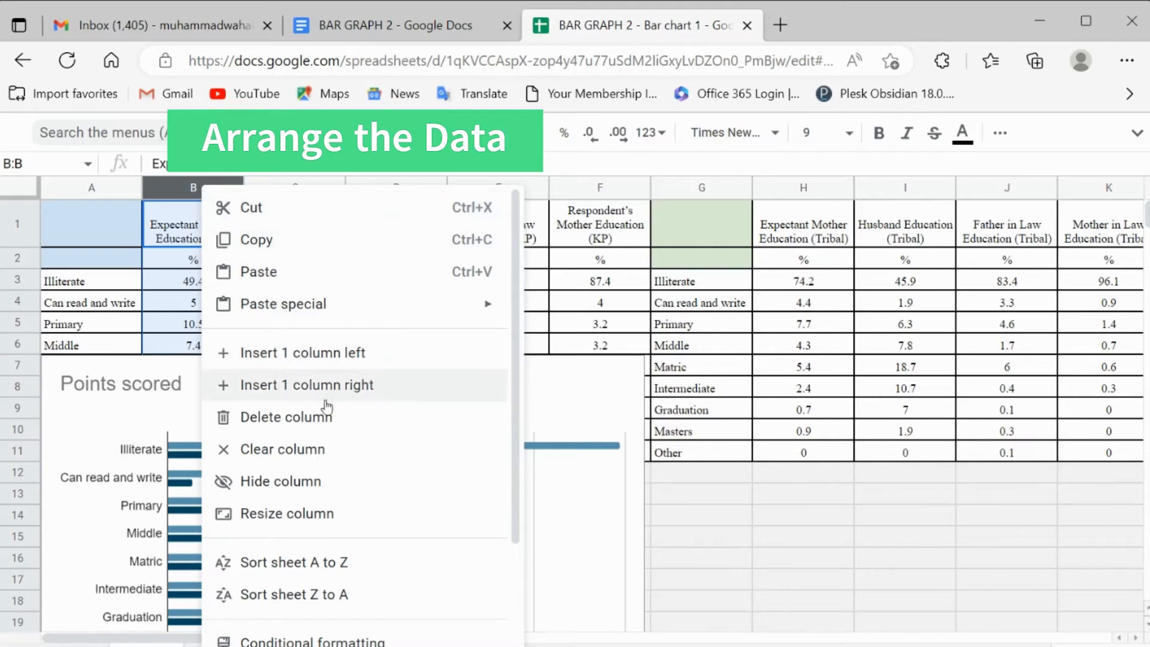
left_click(348, 393)
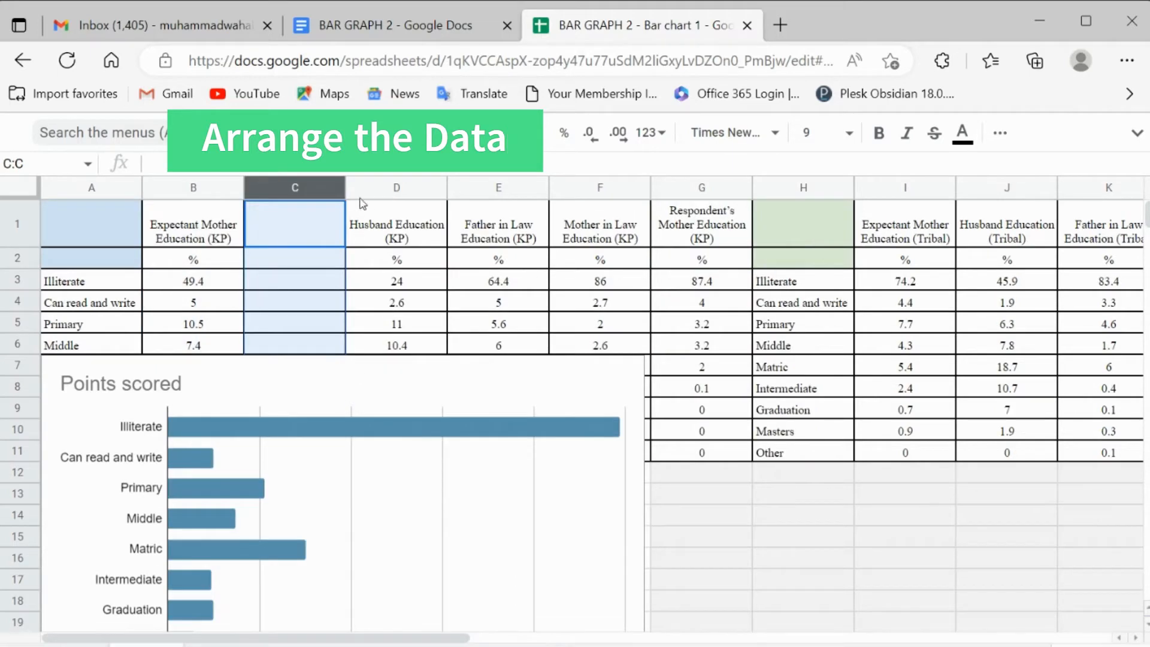
left_click(381, 190)
right_click(381, 190)
left_click(493, 392)
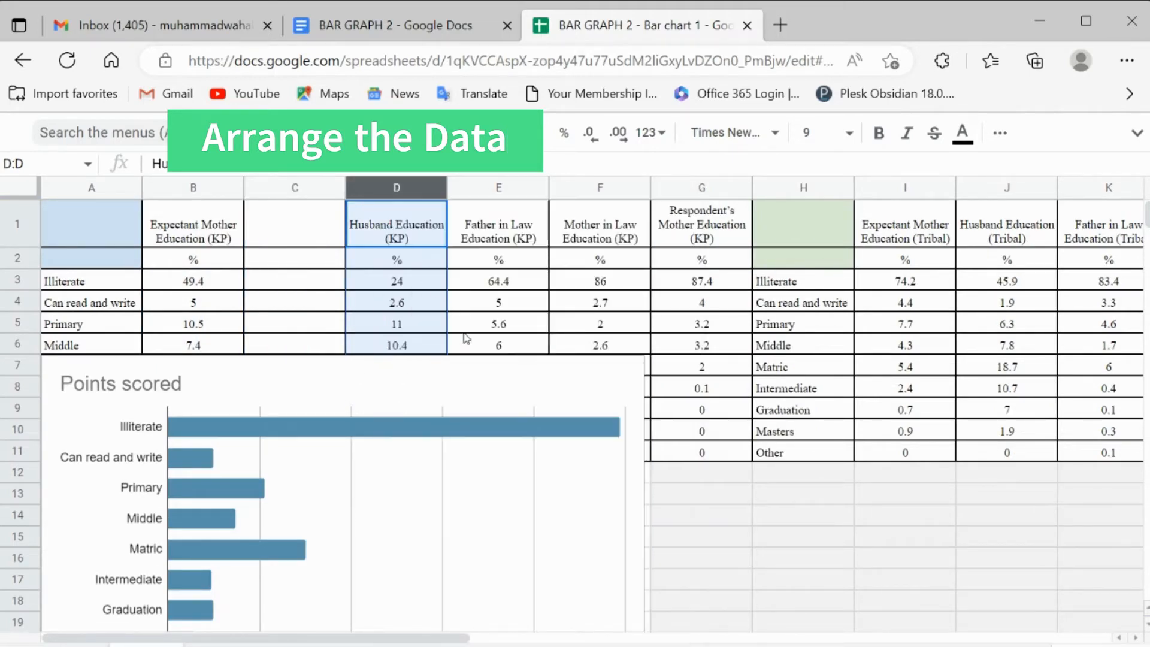
right_click(399, 197)
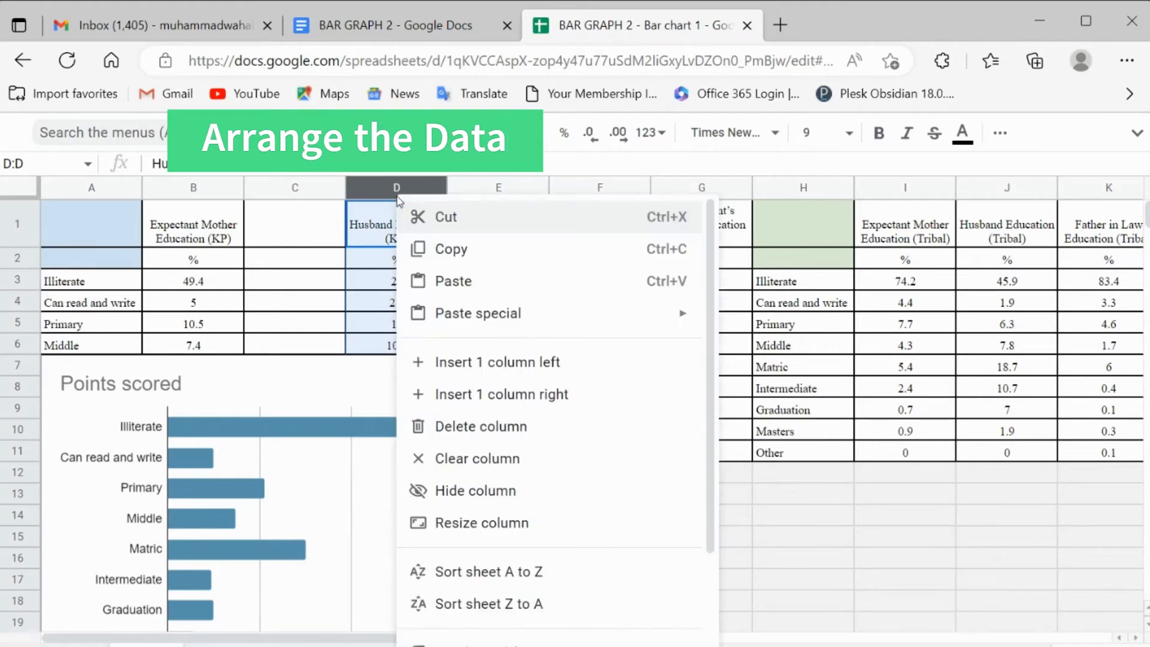
left_click(503, 394)
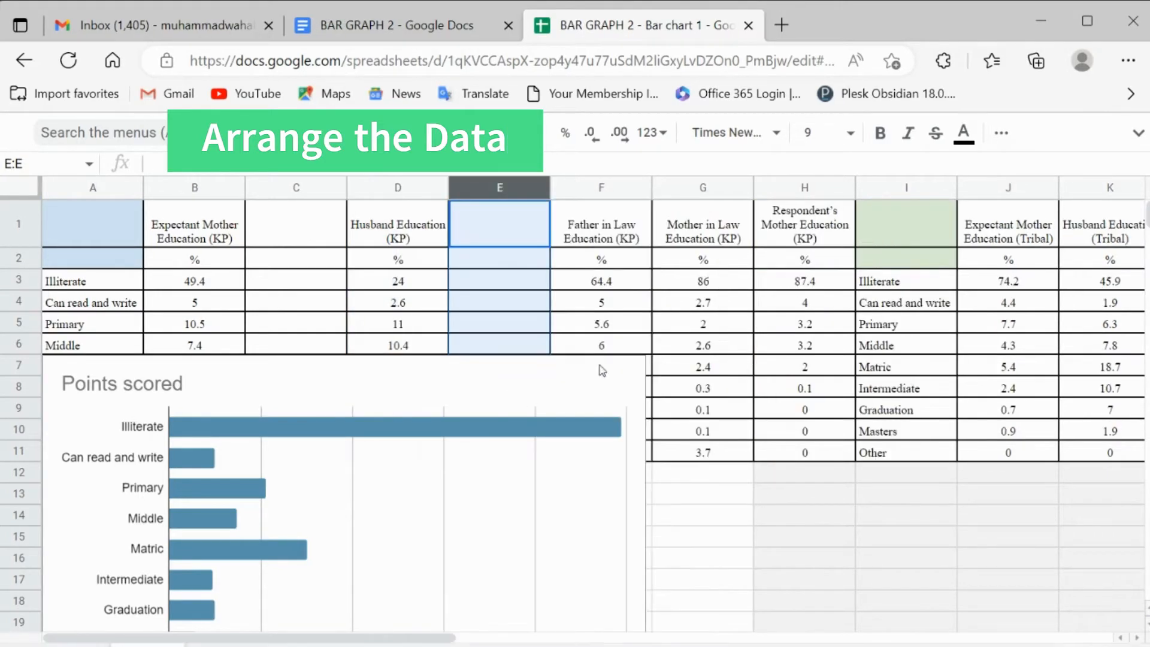
Step: Insert one blank column after each of the Father in Law, Mother in Law and Respondent's Mother Education (KP) columns
left_click(600, 187)
right_click(600, 189)
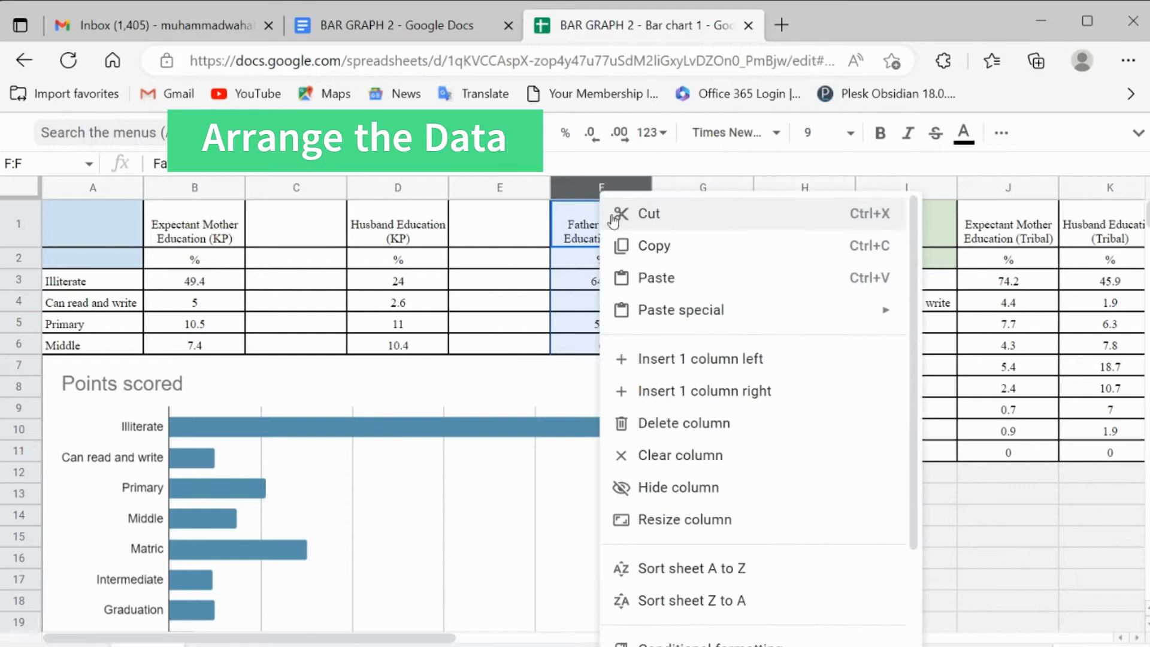
left_click(698, 390)
left_click(795, 187)
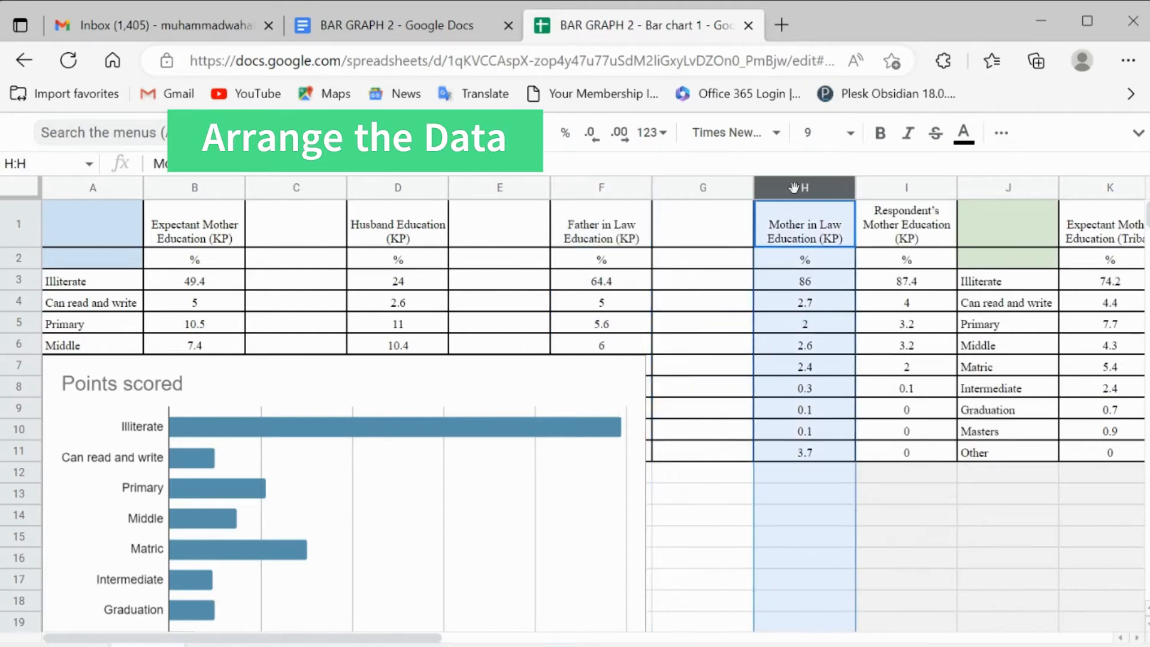
right_click(795, 187)
left_click(914, 389)
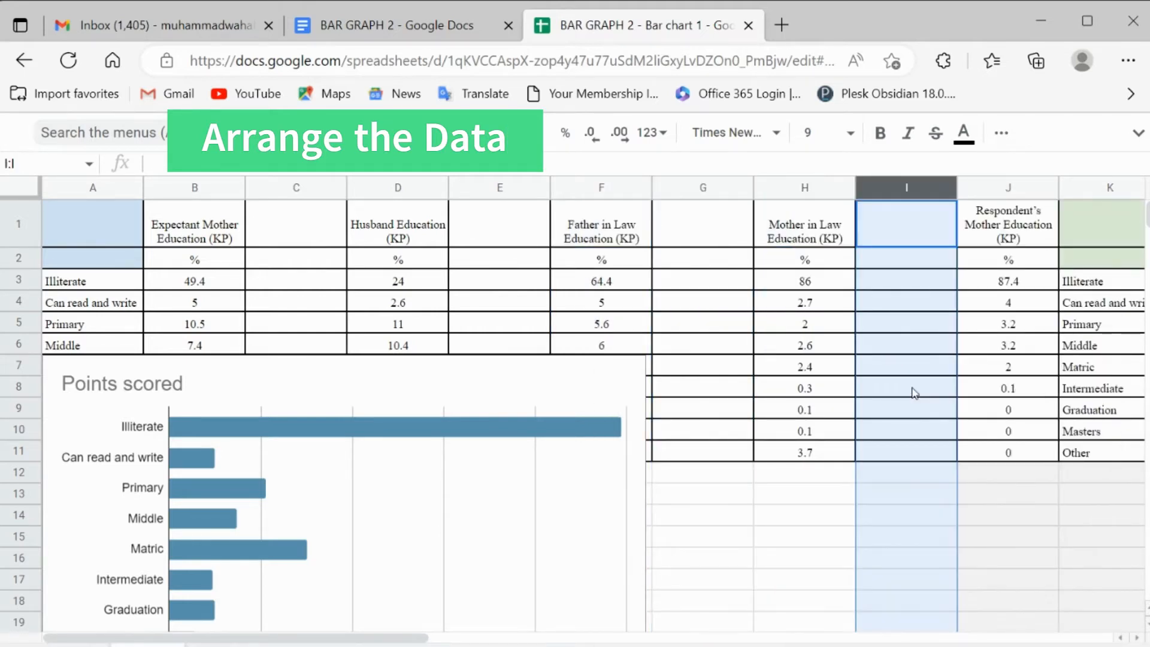
left_click(994, 189)
right_click(995, 190)
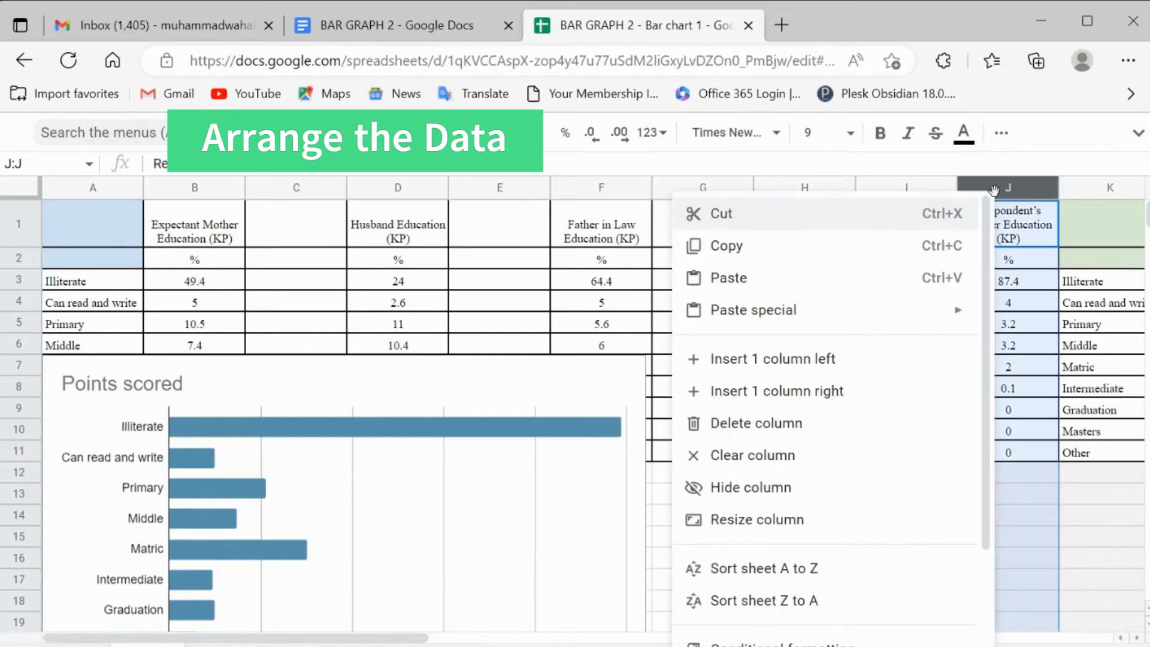
left_click(927, 392)
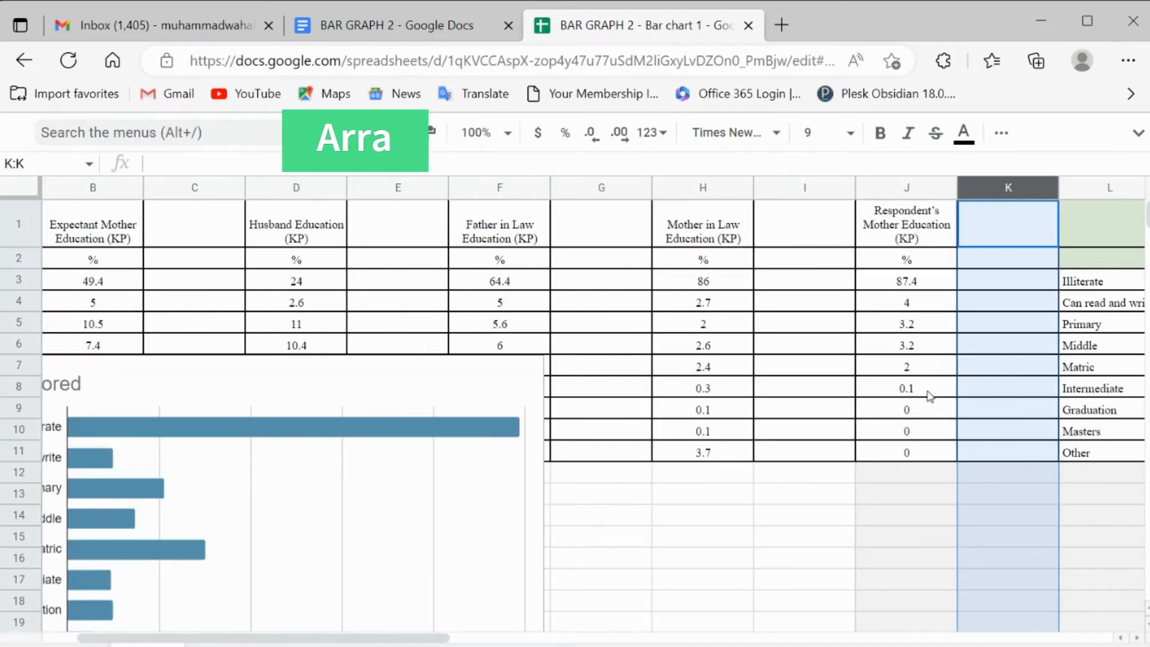
Step: Move the Expectant Mother Education (Tribal) column into blank column C, directly after its KP counterpart
left_click_drag(375, 634, 641, 635)
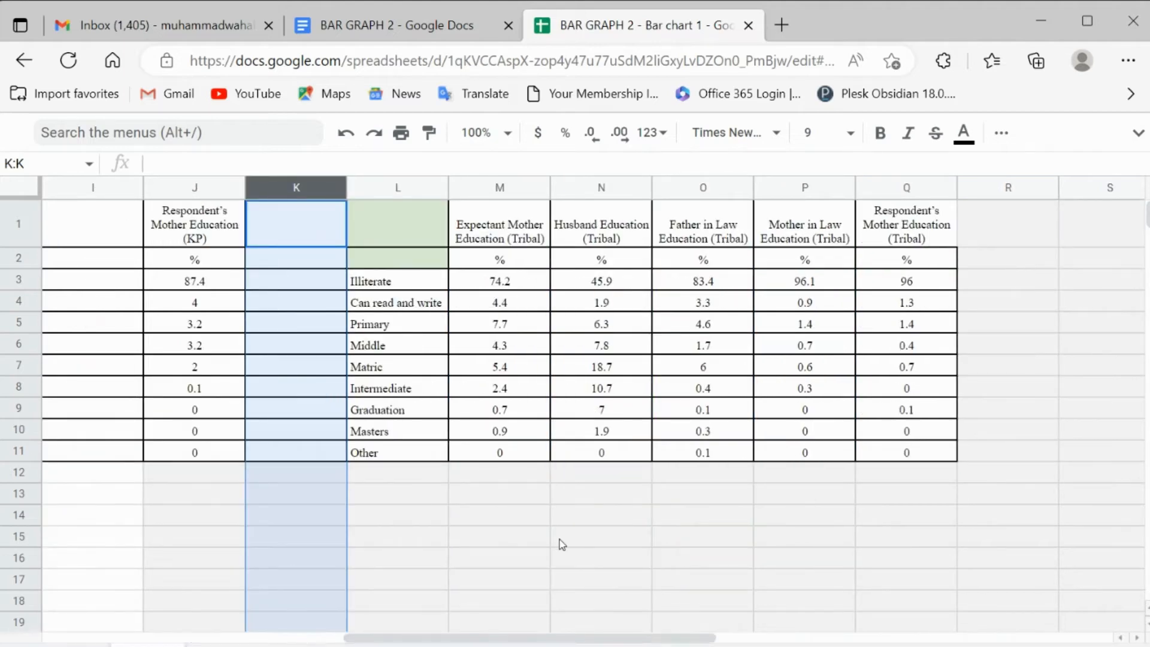
left_click(497, 187)
key("ctrl+x")
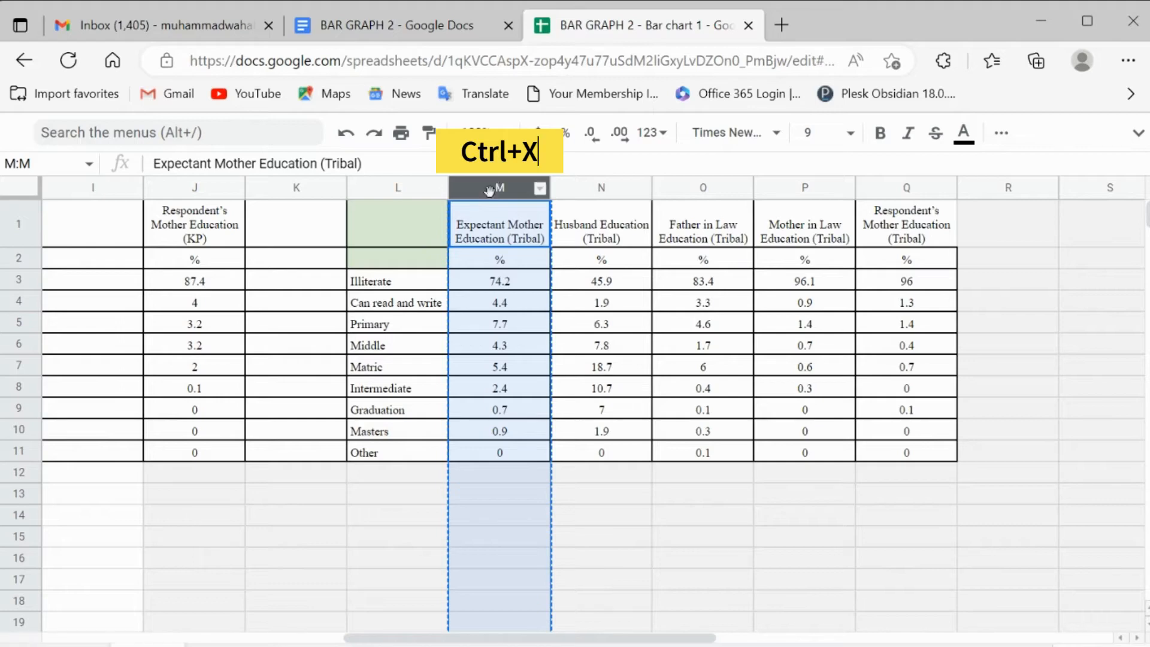
left_click(275, 247)
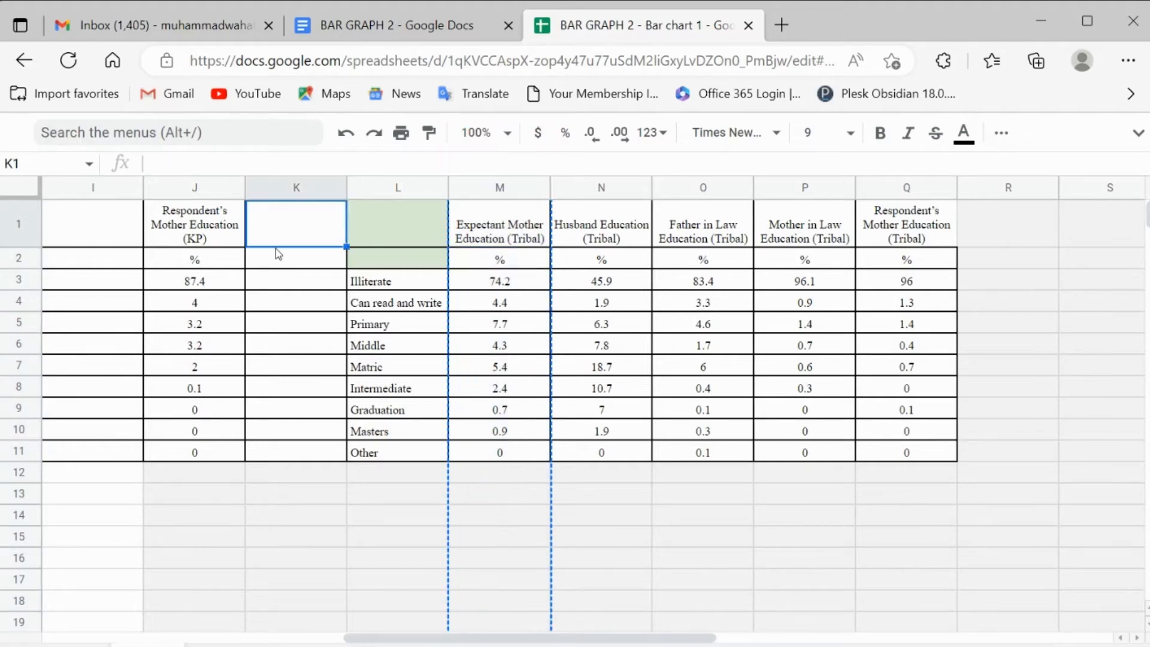
key("Left")
key("Left")
key("Left")
key("Left")
key("Left")
key("Left")
key("Left")
key("Left")
key("Left")
key("Left")
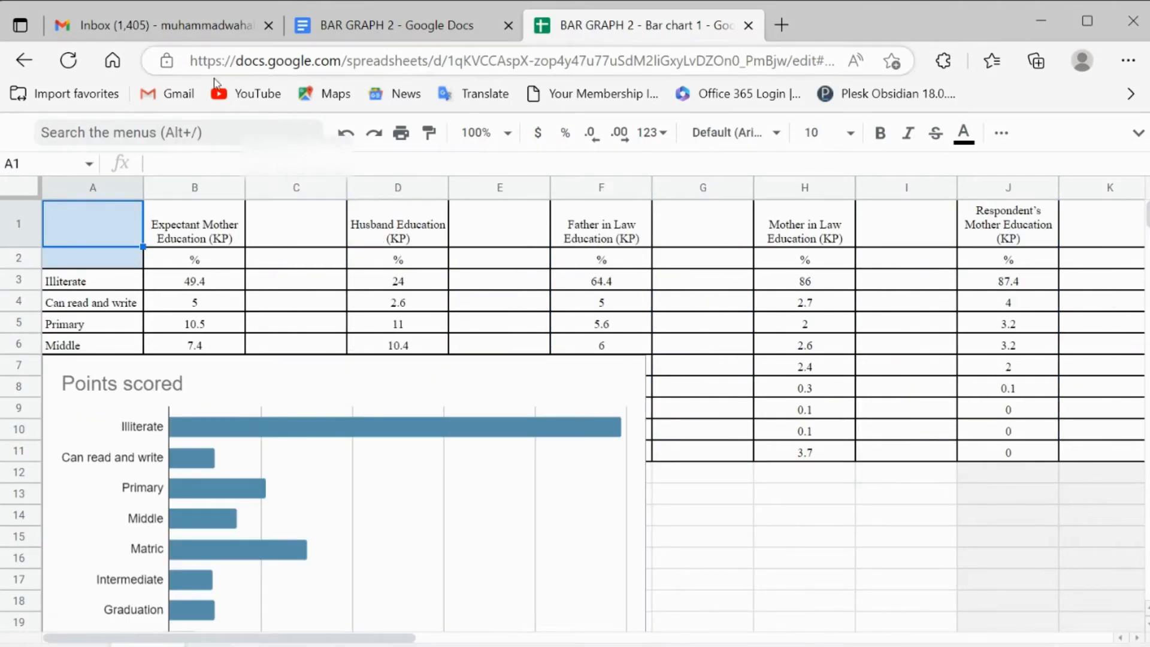
left_click(297, 188)
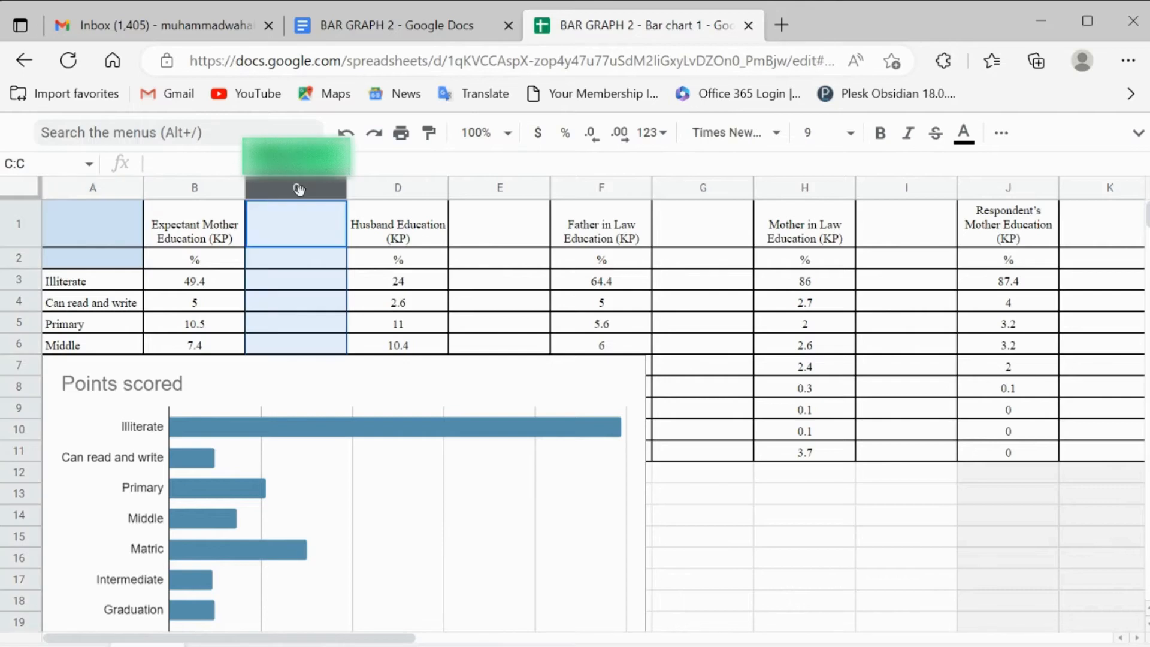
key("ctrl+v")
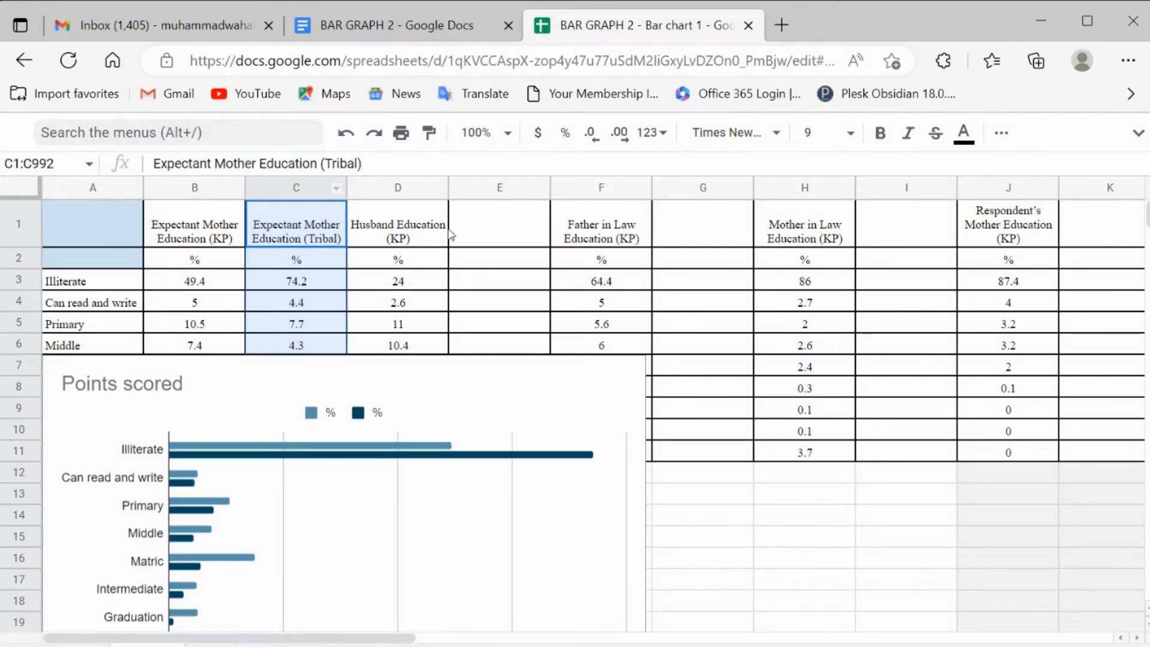
Step: Move the Husband Education (Tribal) column into blank column E, directly after Husband Education (KP)
left_click_drag(339, 640, 626, 623)
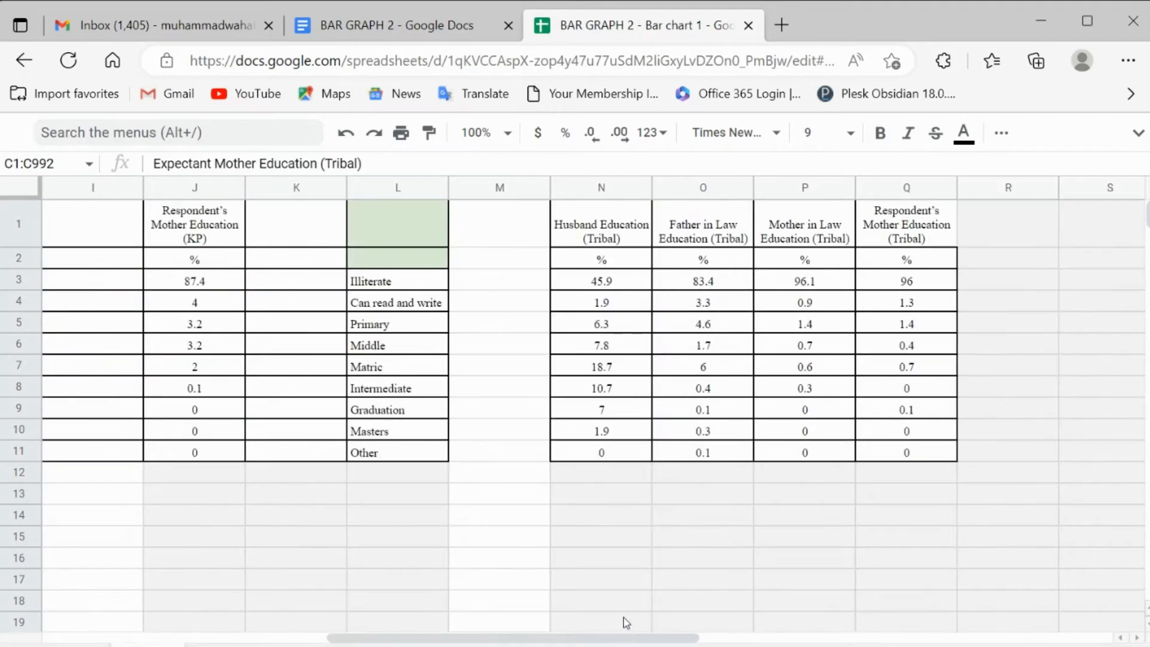
left_click(601, 186)
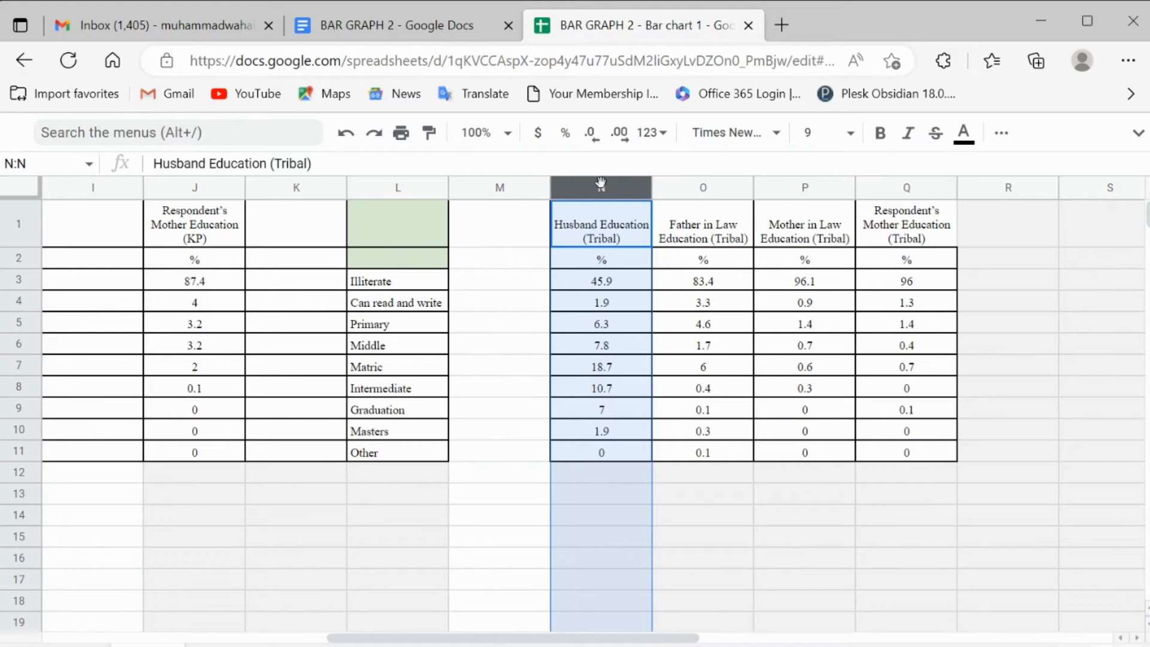
key("ctrl+c")
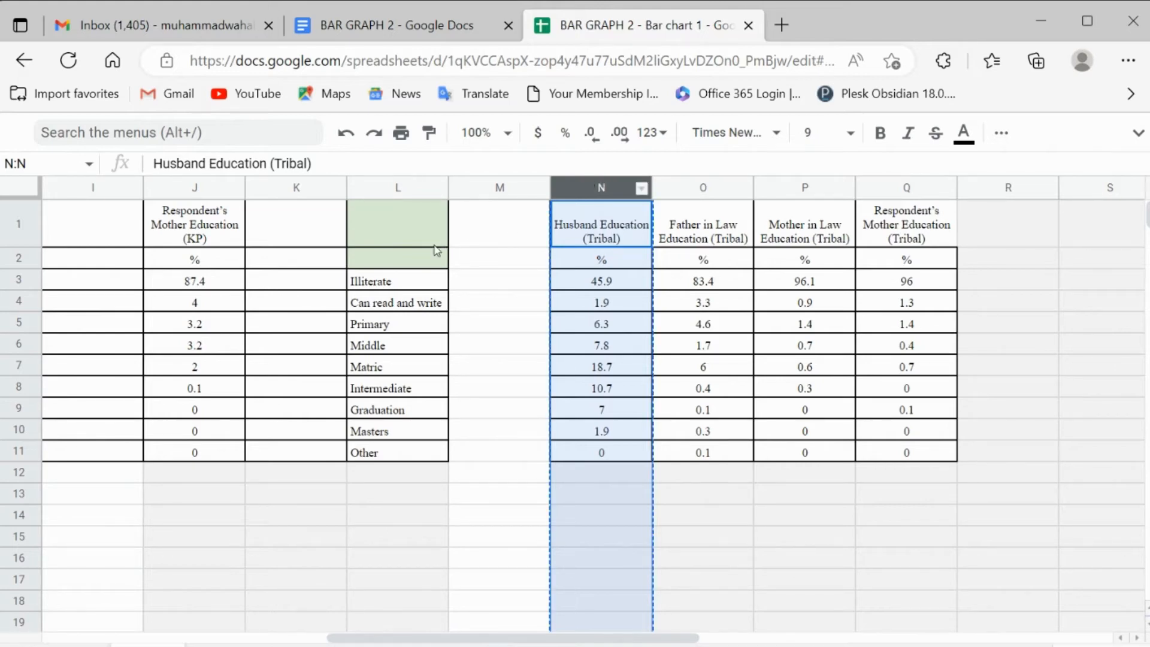
left_click(311, 235)
key("Left")
key("ctrl+Home")
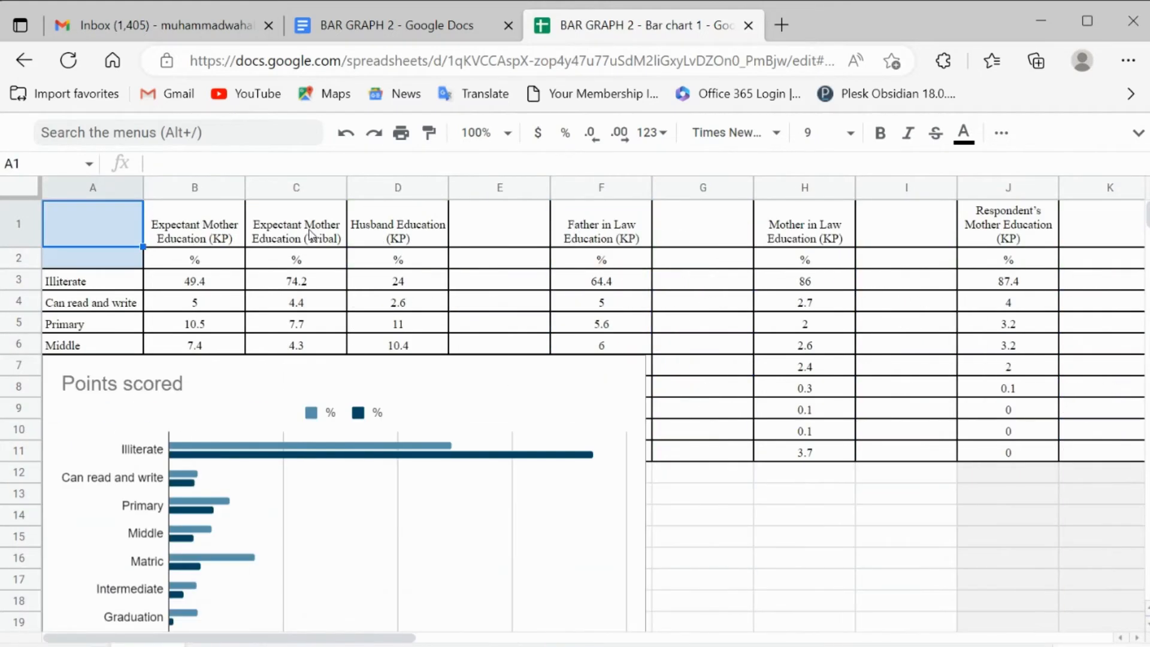
left_click(484, 191)
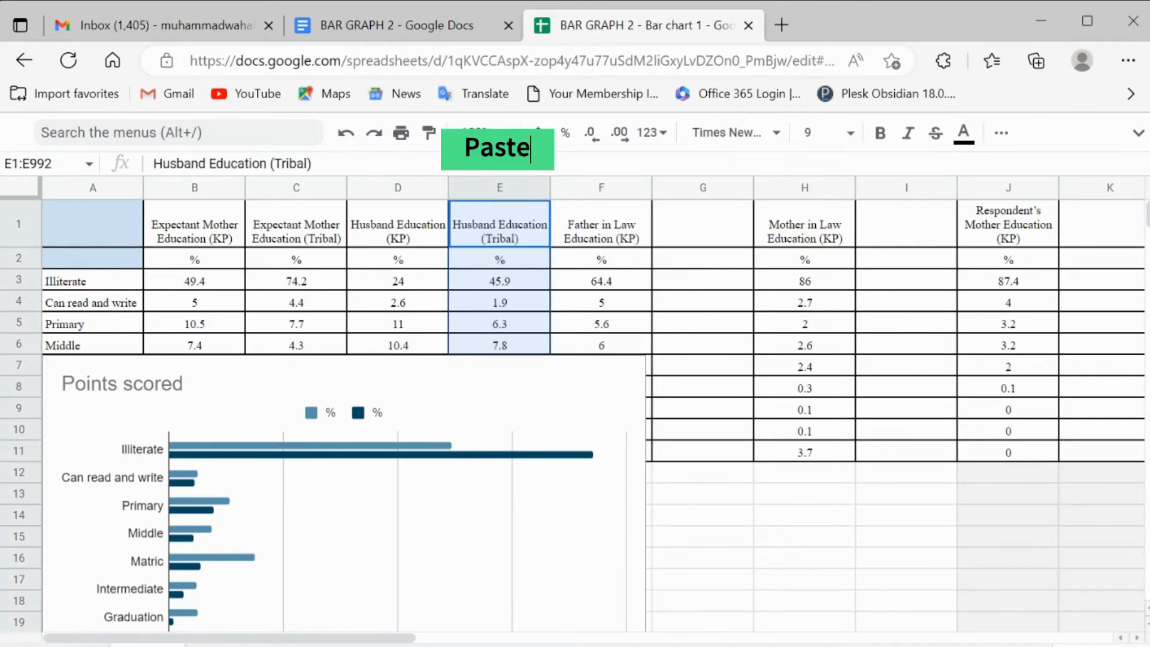
Step: Move the Father in Law Education (Tribal) column into blank column G, directly after its KP counterpart
left_click_drag(401, 637, 663, 636)
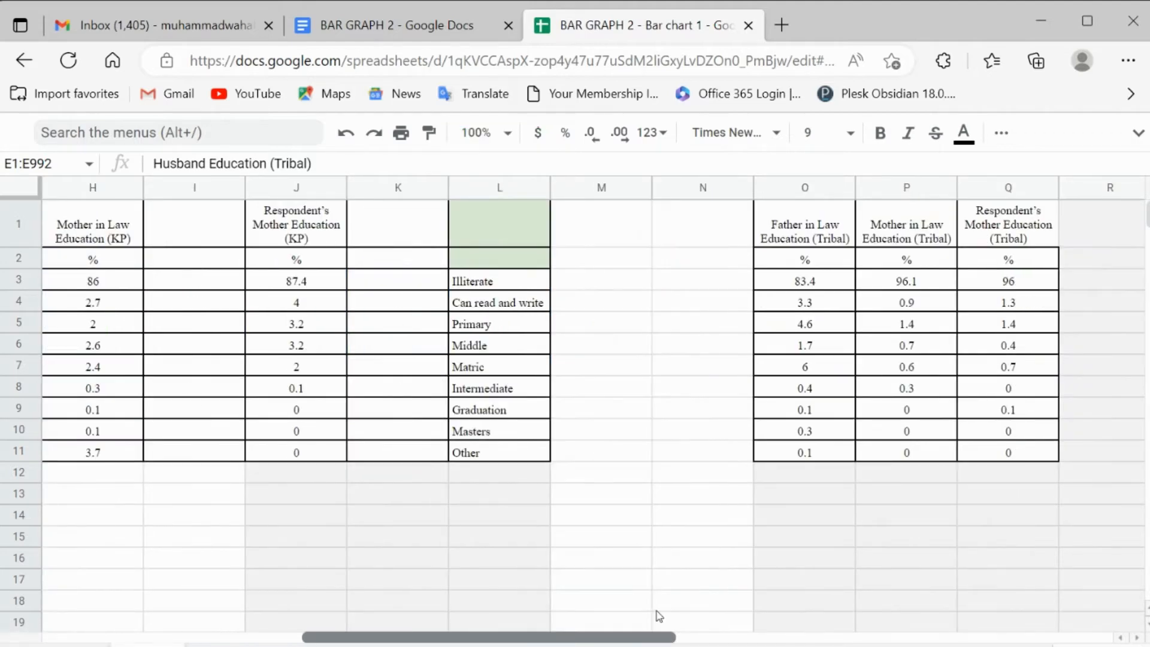
left_click(821, 187)
key("ctrl+c")
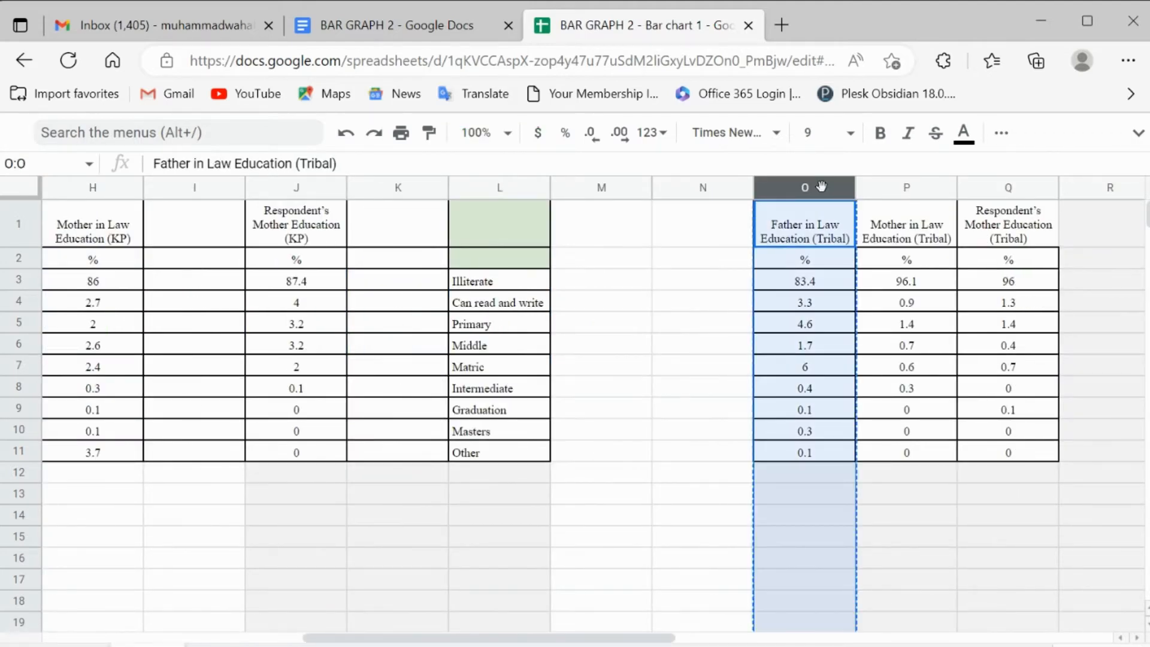
left_click(637, 242)
key("Left")
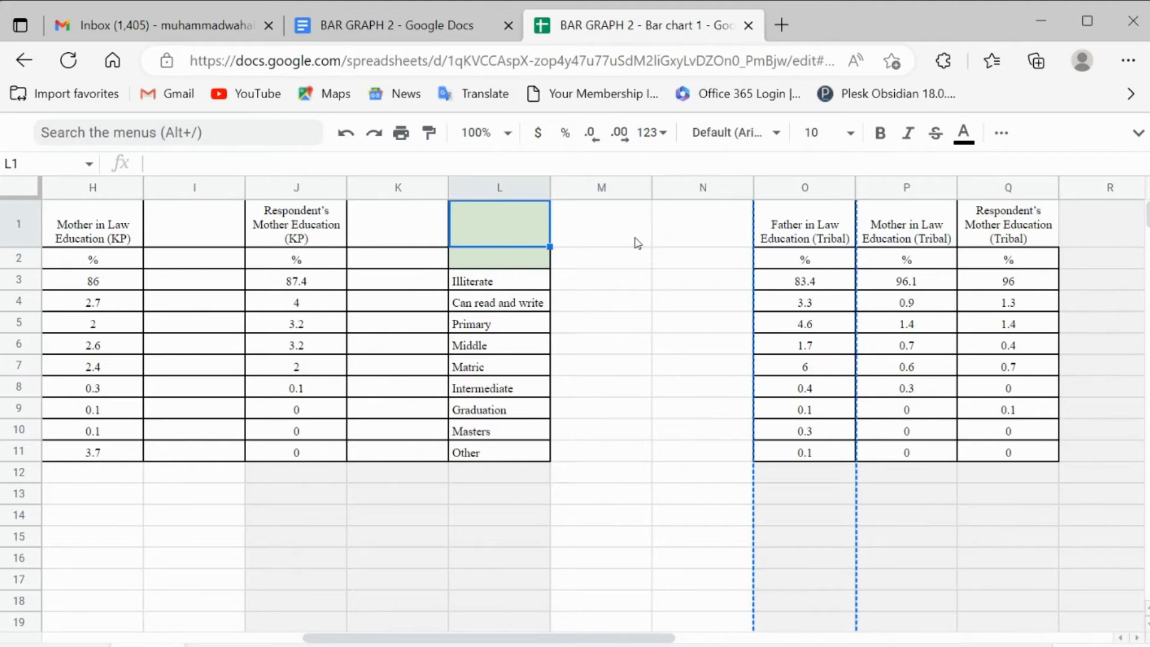
key("Left")
key("Left")
key("Left")
key("Left")
key("Left")
key("Left")
key("Left")
key("Right")
key("Right")
key("ctrl+v")
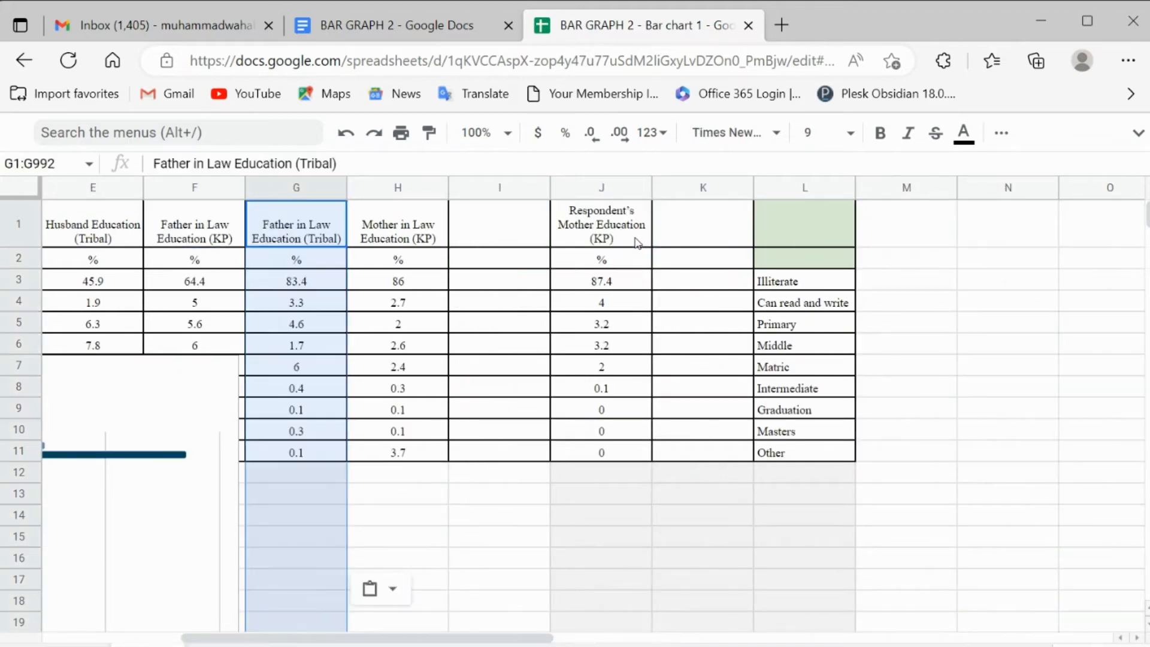
Step: Move the Mother in Law Education (Tribal) column into blank column I, directly after its KP counterpart
key("Right")
key("Right")
key("Right")
key("Right")
key("Right")
key("Right")
key("Right")
key("Right")
key("Right")
key("Right")
key("Right")
key("Right")
key("Right")
key("Right")
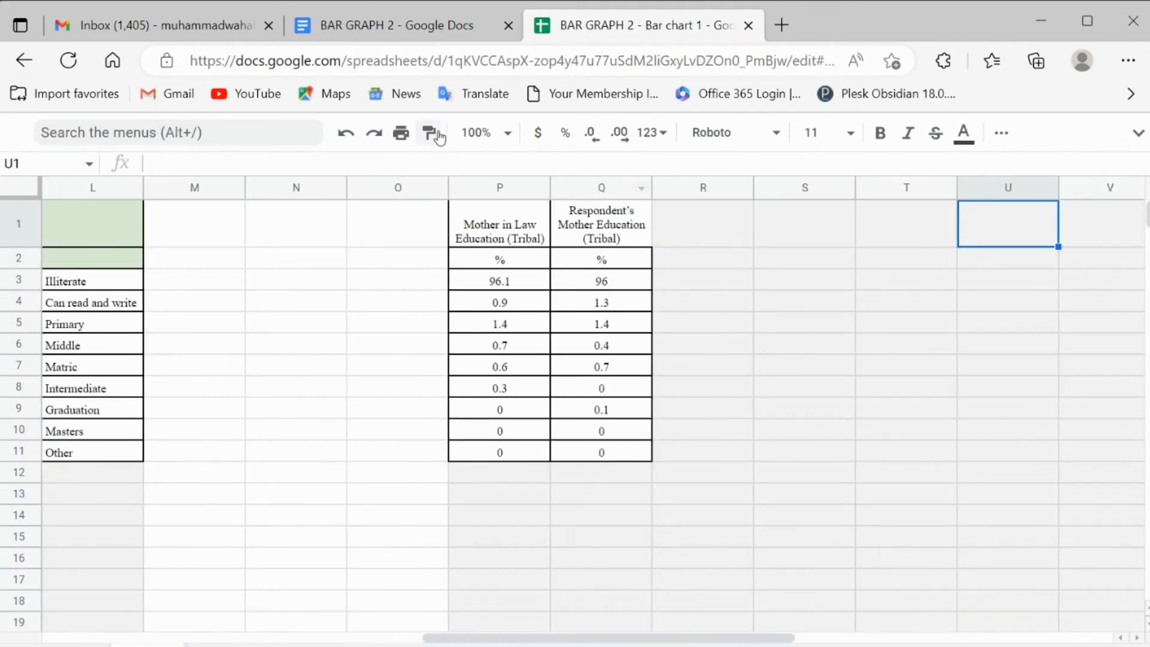
left_click(502, 192)
key("ctrl+c")
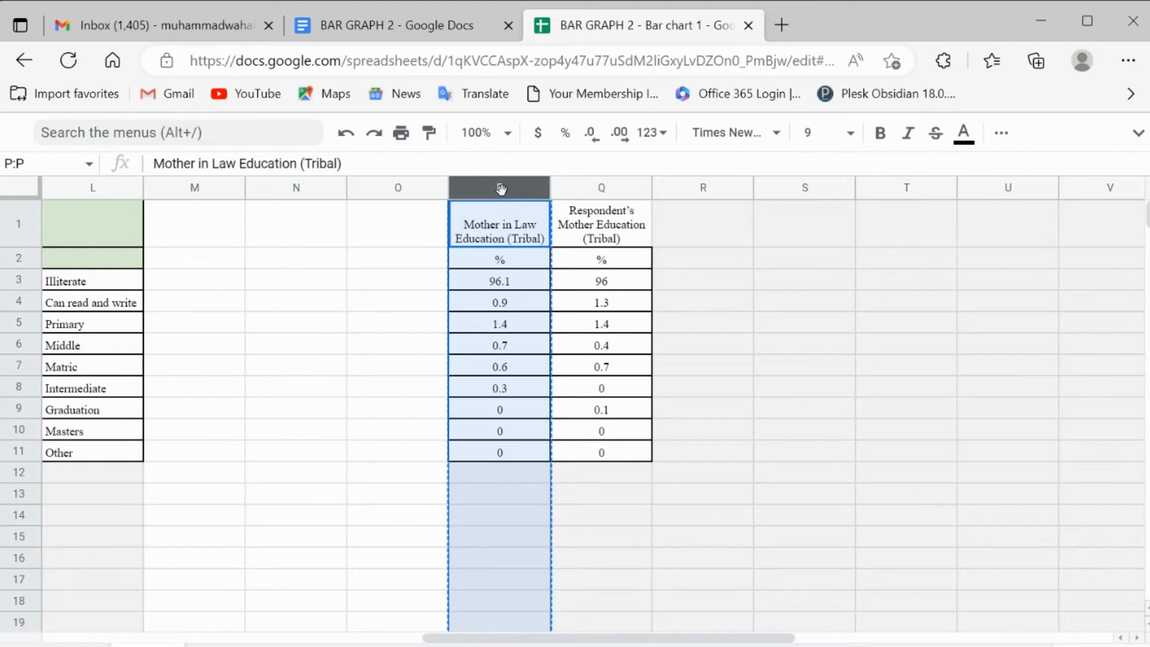
left_click(362, 235)
key("Left")
key("Left")
key("Left")
key("Left")
key("Left")
key("Left")
key("Left")
key("Left")
key("Right")
key("Right")
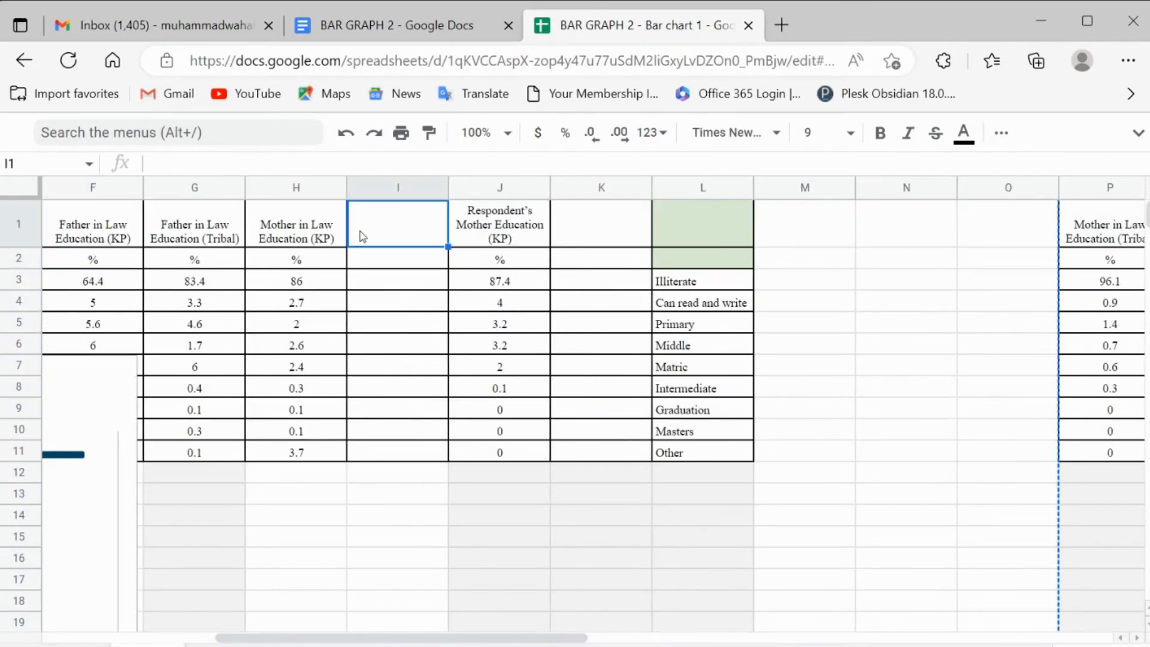
key("ctrl+v")
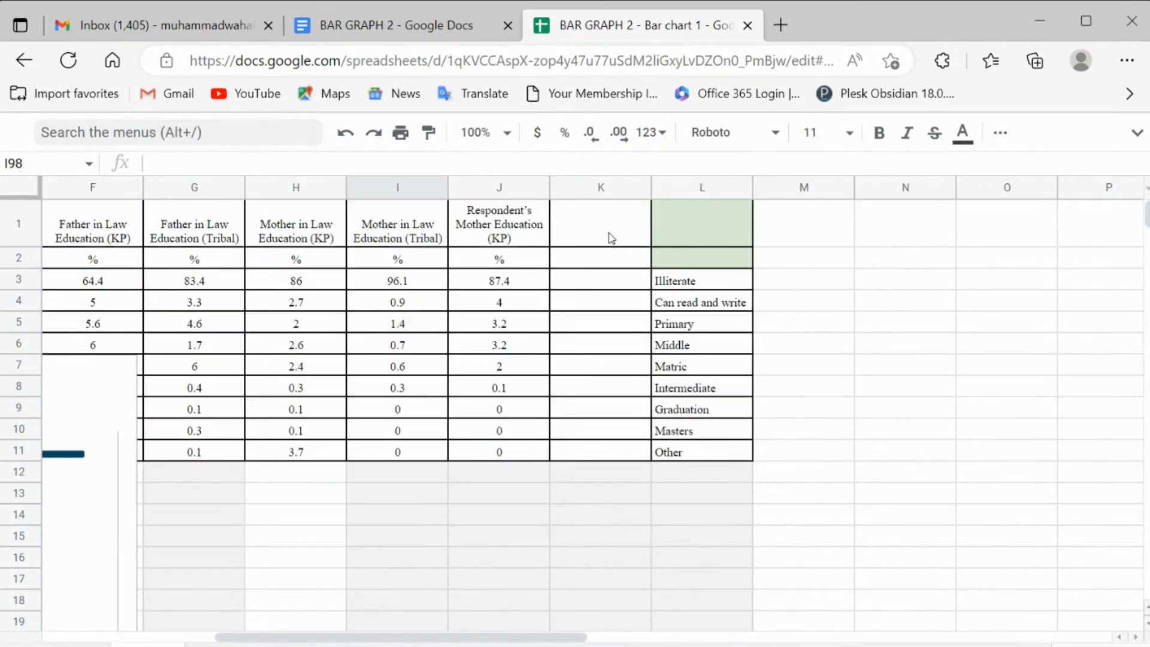
Step: Move the Respondent's Mother Education (Tribal) column into blank column K, directly after its KP counterpart
left_click(698, 233)
key("Right")
key("Right")
key("Right")
key("Right")
key("Right")
key("Right")
key("Right")
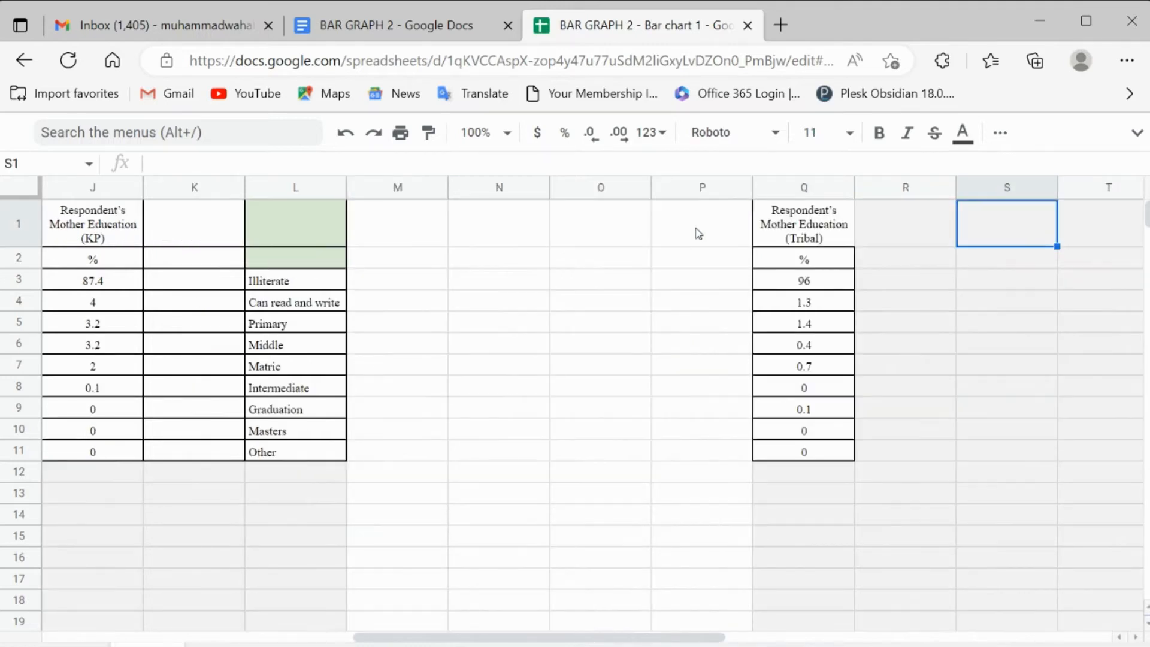
key("Left")
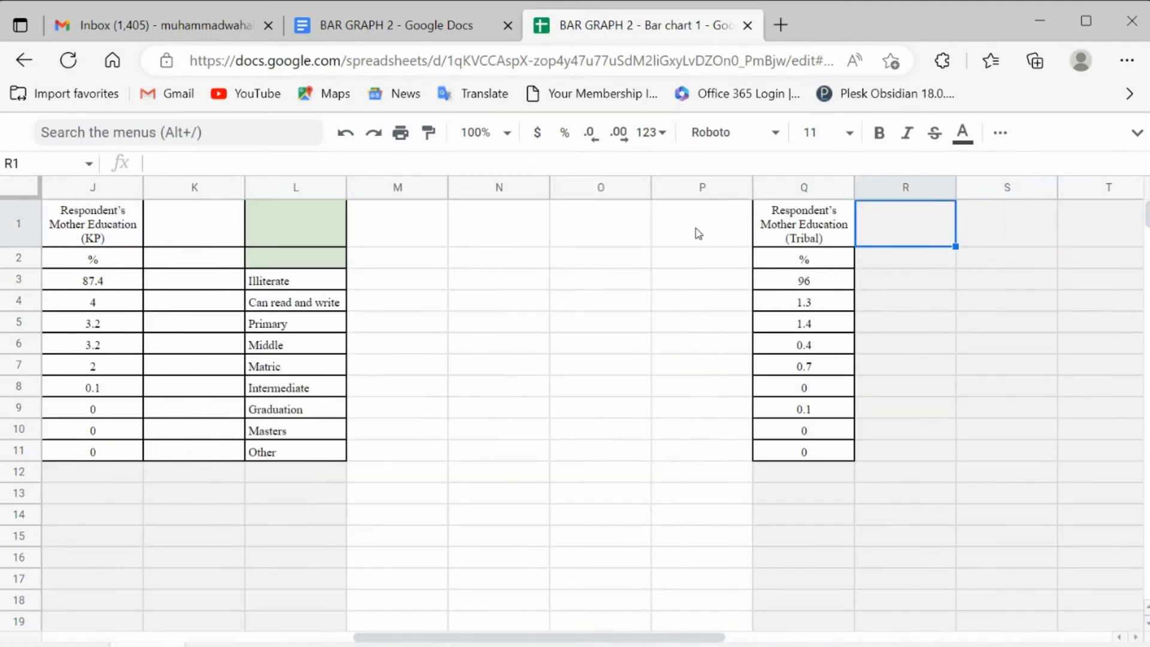
left_click(799, 185)
key("ctrl+c")
key("Left")
key("Left")
key("Left")
key("Left")
key("Left")
key("Left")
key("ctrl+v")
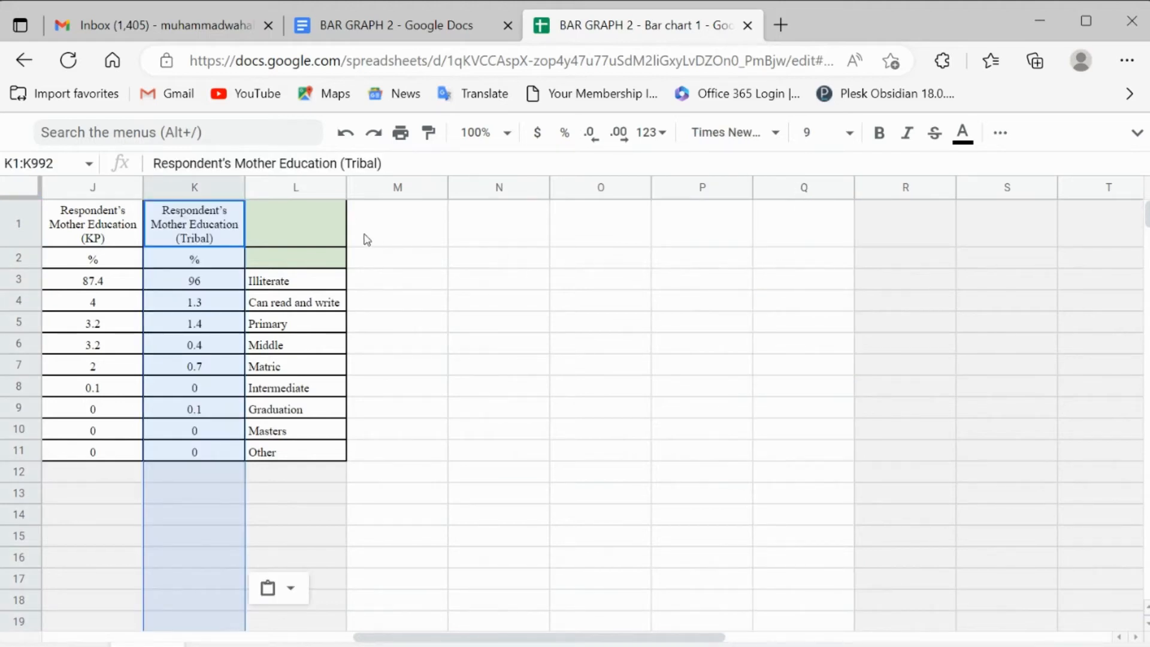
Step: Review the paired KP and Tribal columns and the education level labels in column A
left_click(323, 231)
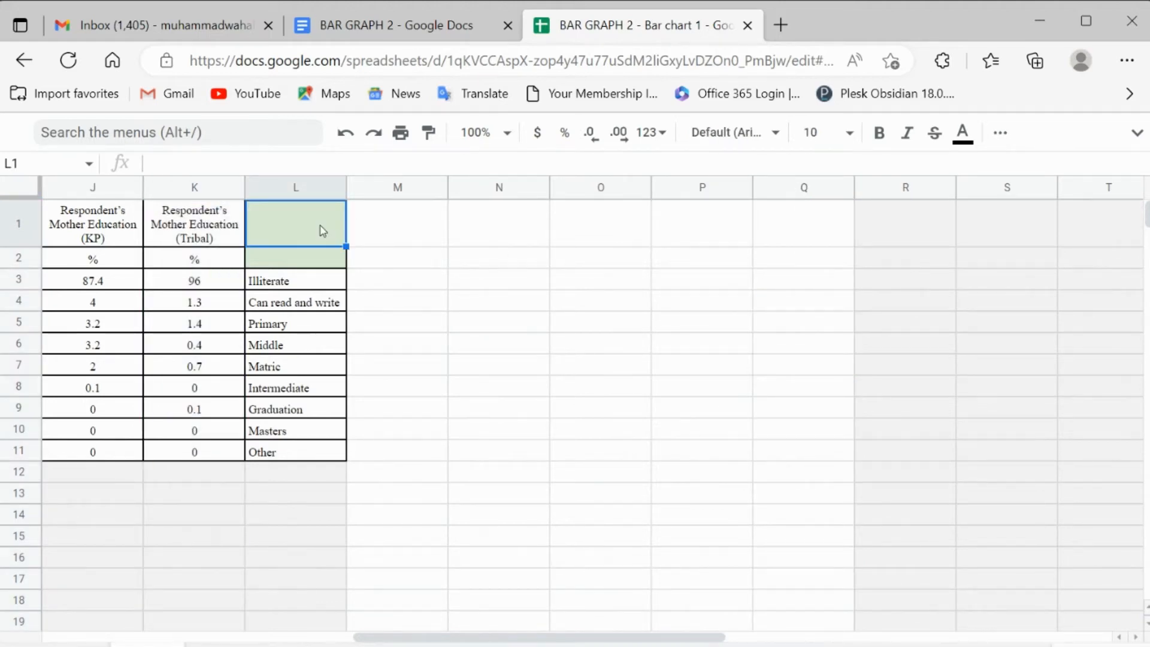
key("Left")
key("Left")
key("Left")
key("Left")
key("Left")
key("Left")
key("Left")
key("Left")
key("Left")
key("Left")
key("Left")
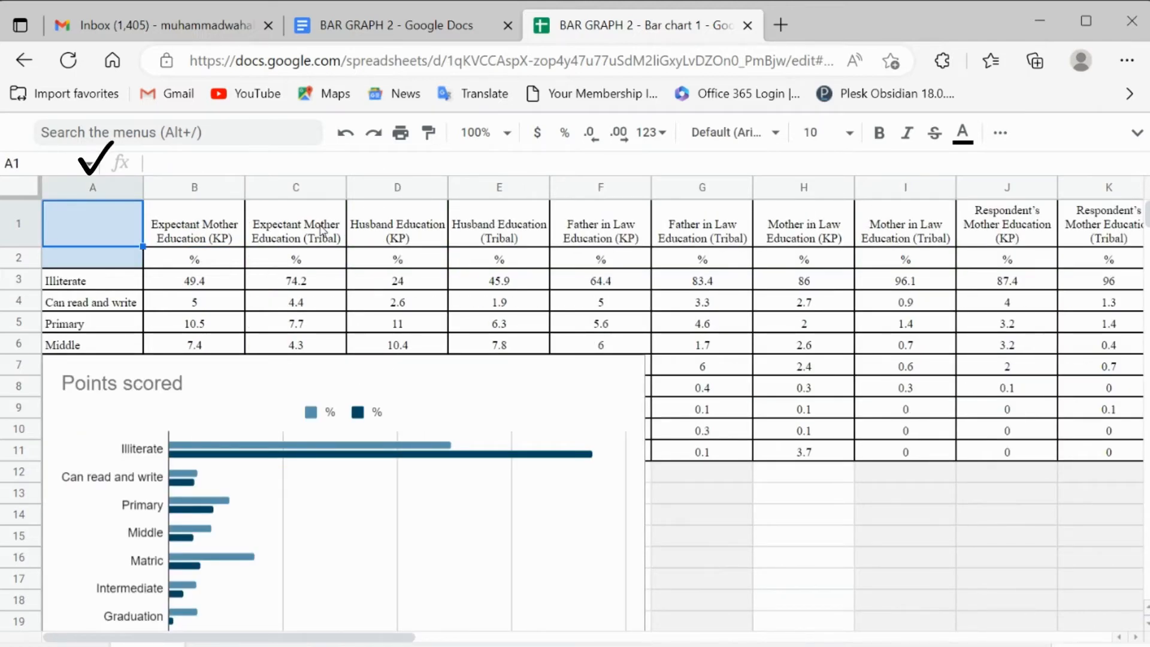
key("Right")
key("Right")
key("Right")
key("Right")
key("Right")
key("Right")
key("Right")
key("Right")
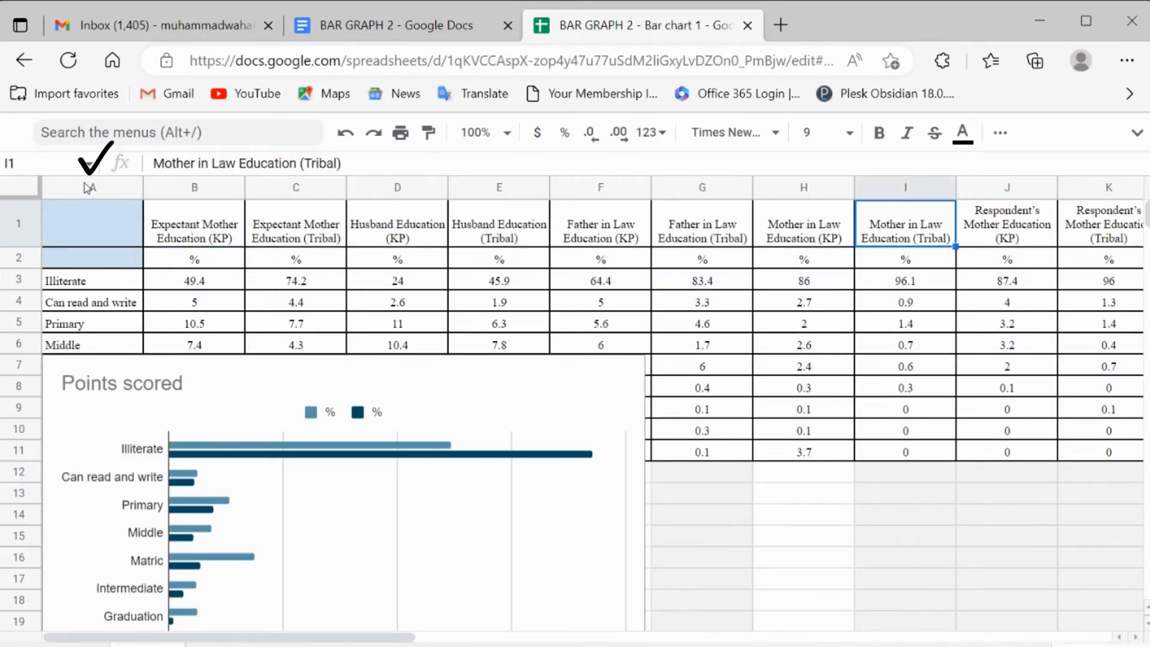
left_click(89, 187)
left_click(223, 264)
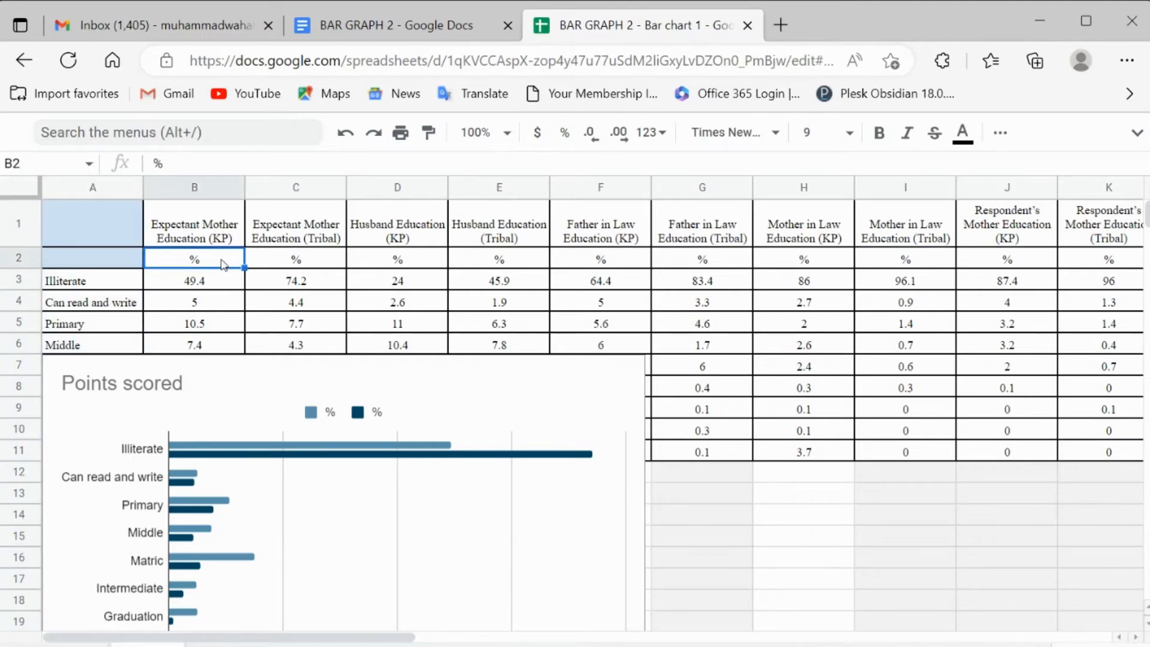
Step: Delete column L, which holds the duplicate education level labels
key("Right")
key("Right")
key("Right")
key("Right")
key("Right")
key("Right")
key("Right")
key("Right")
key("Right")
key("Right")
key("Right")
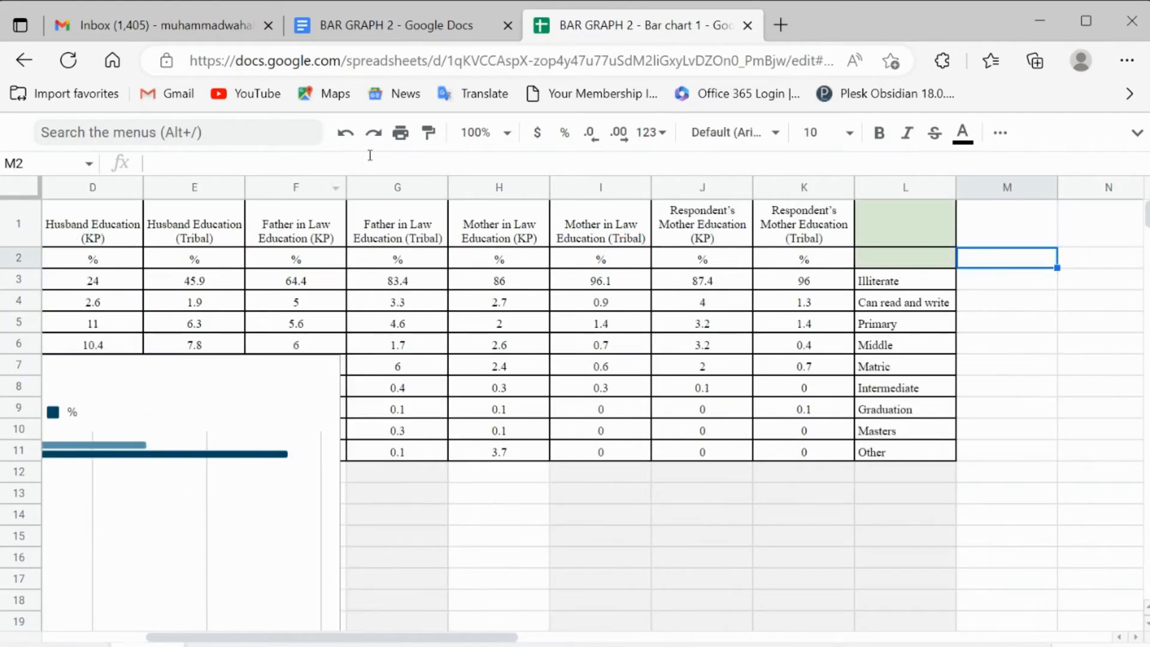
left_click(879, 186)
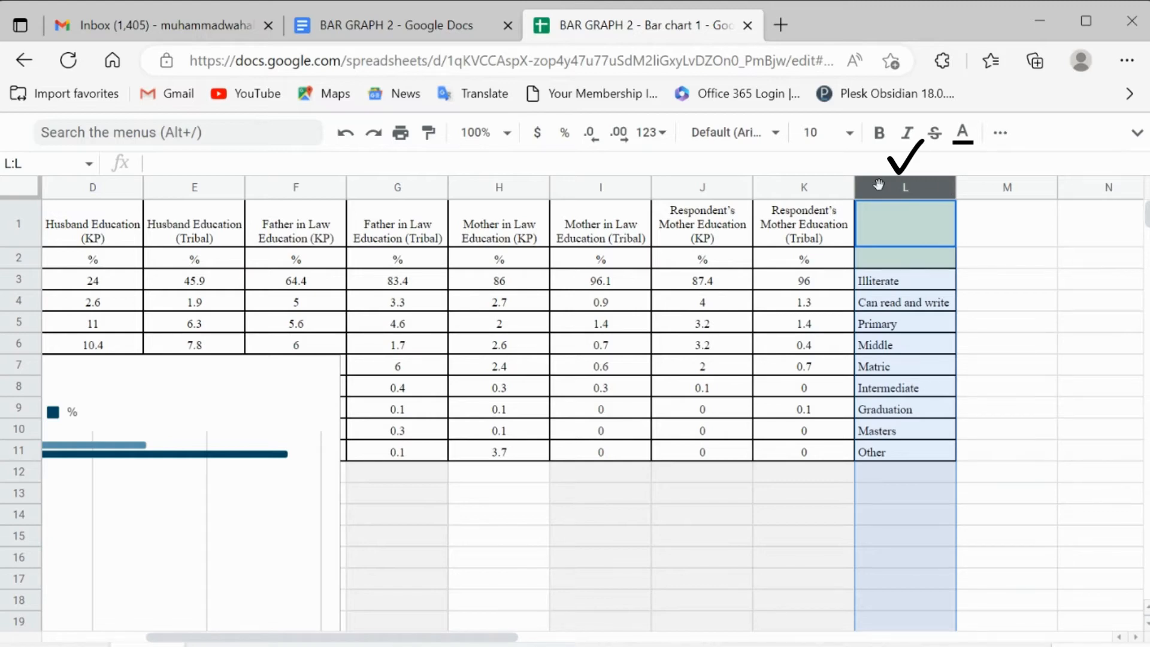
right_click(878, 185)
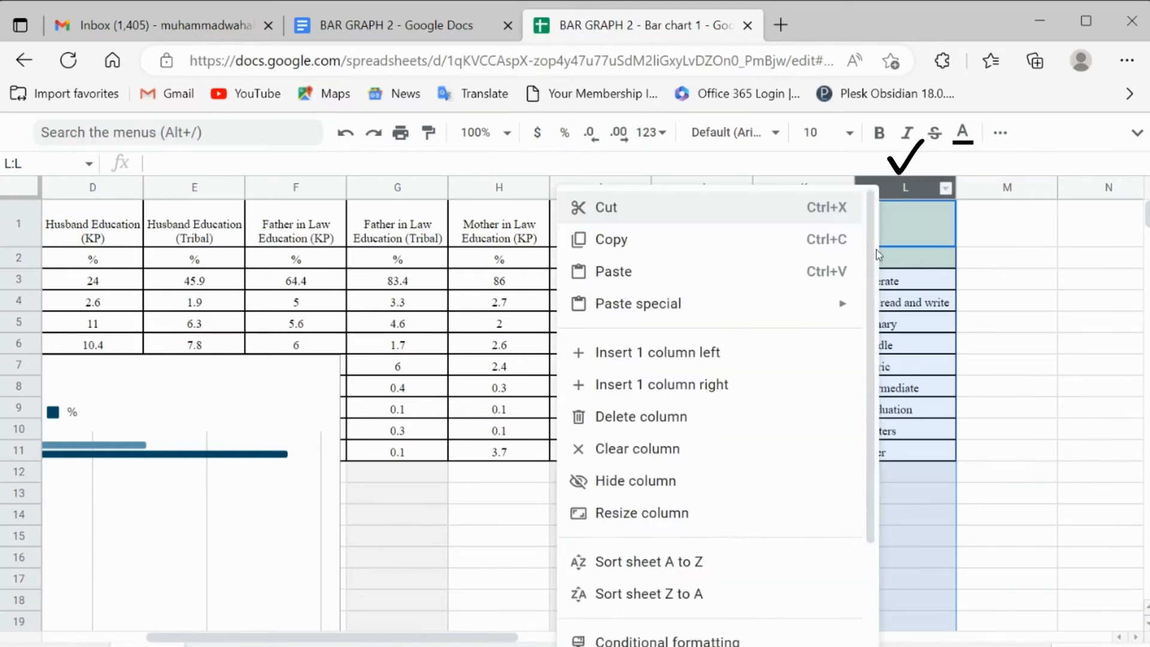
left_click(787, 416)
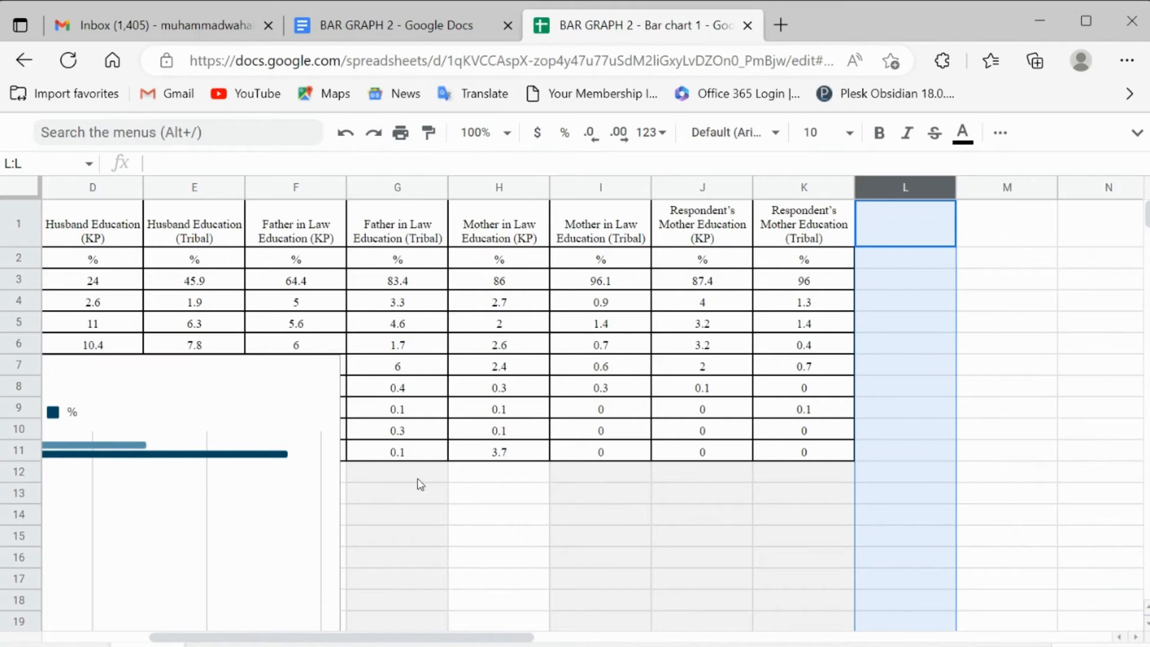
Step: Select the Points scored chart and shift it up so it starts at row 4
left_click(398, 455)
key("Left")
key("Left")
key("Left")
key("Left")
key("Left")
key("Left")
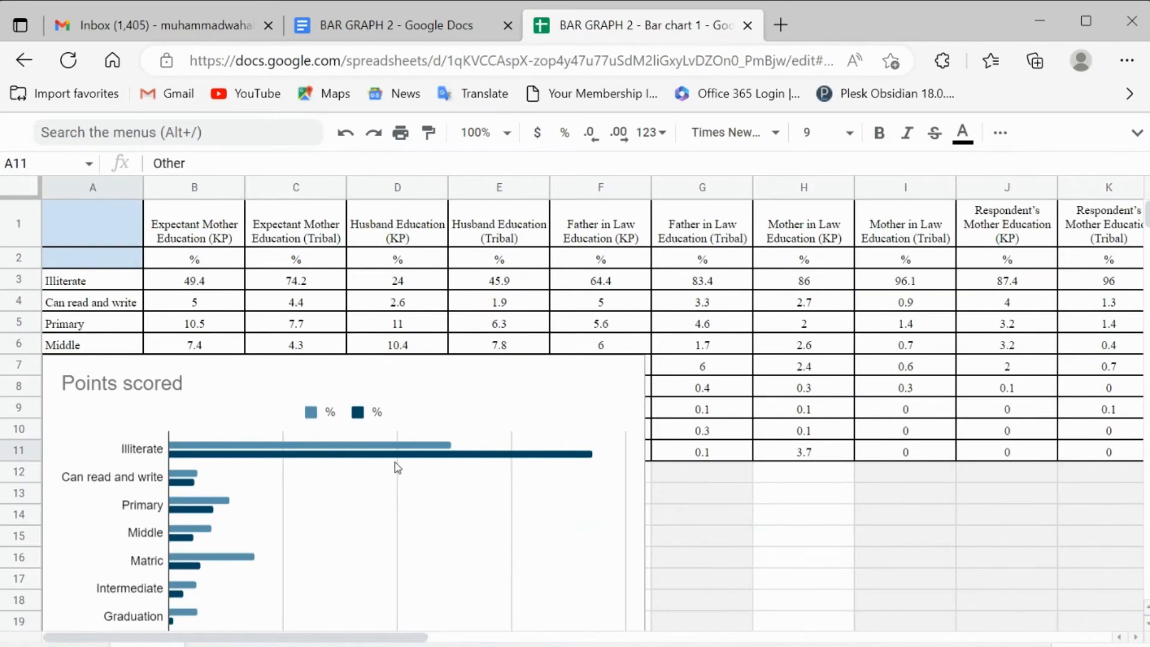
left_click(537, 383)
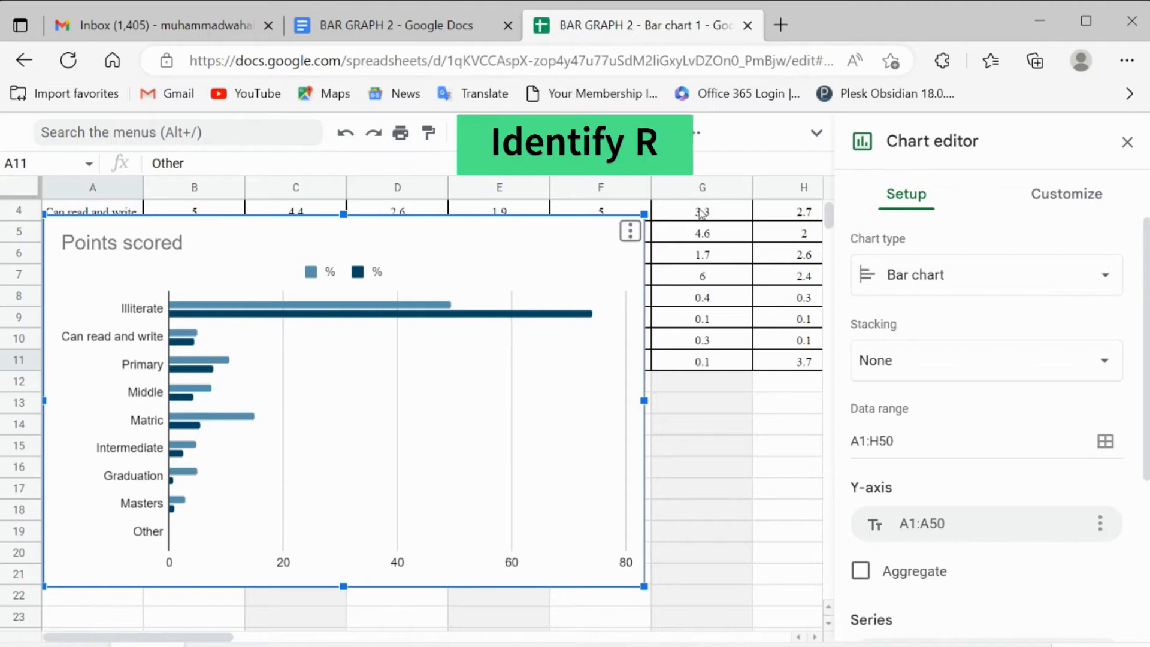
Step: Check the header row from cell A1 across to the last filled column to identify the width of the data range
left_click(702, 214)
key("Left")
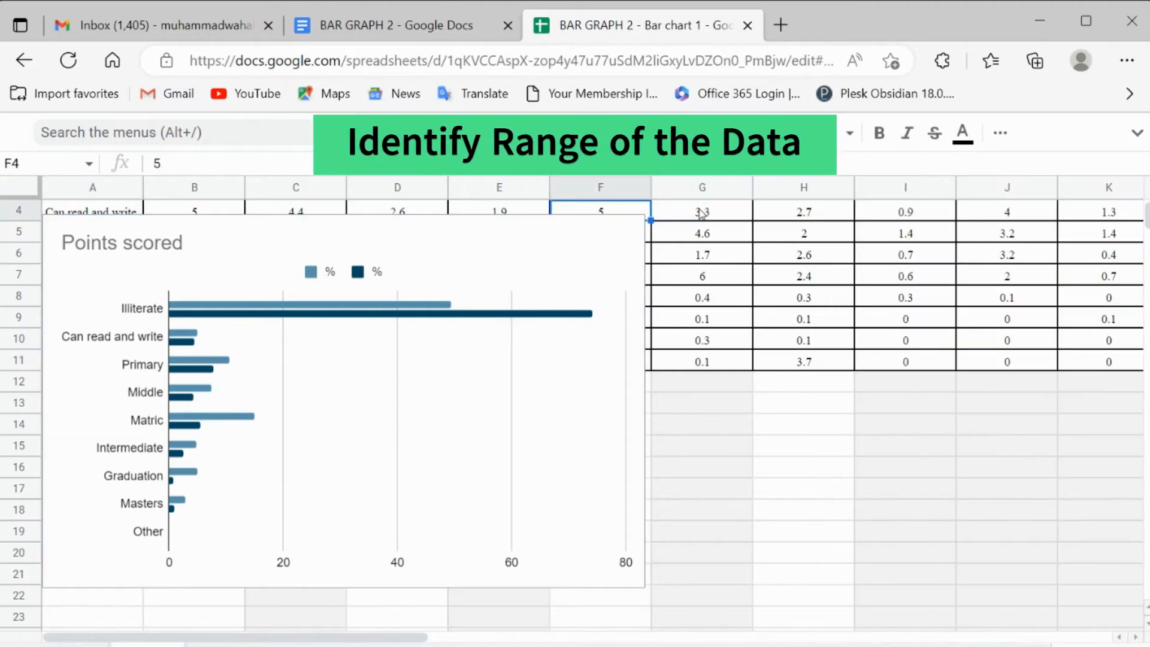
key("Home")
key("Up")
key("Up")
key("Up")
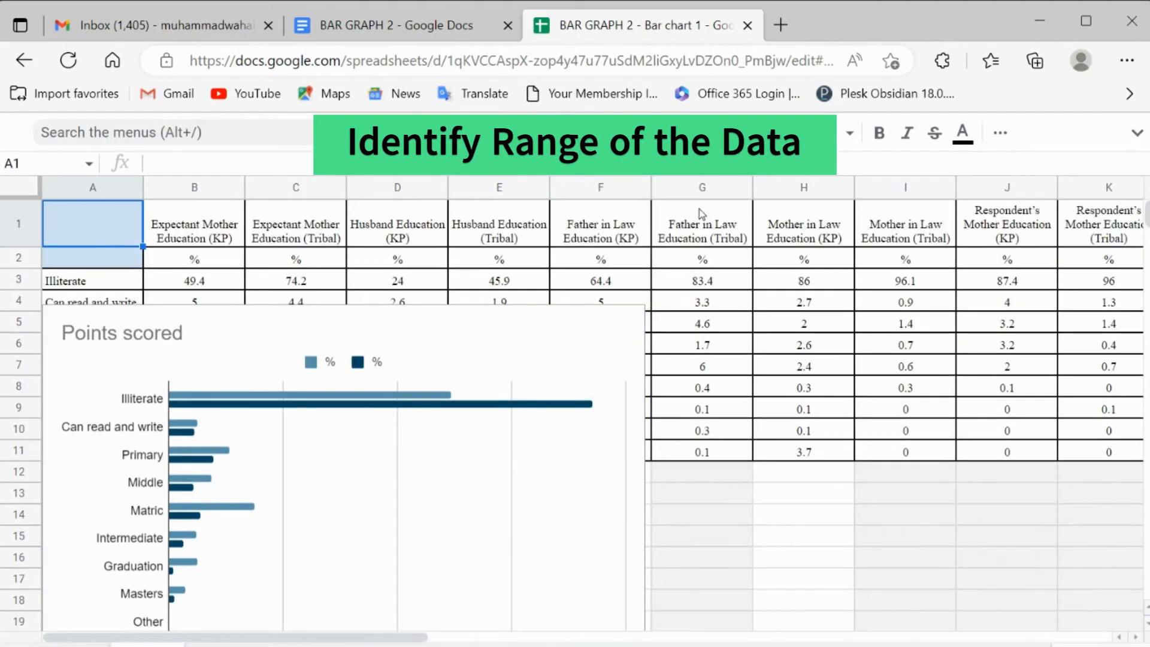
key("Right")
key("Right")
key("Right")
key("Right")
key("Right")
key("Right")
key("Right")
key("Right")
key("Right")
key("Right")
key("Right")
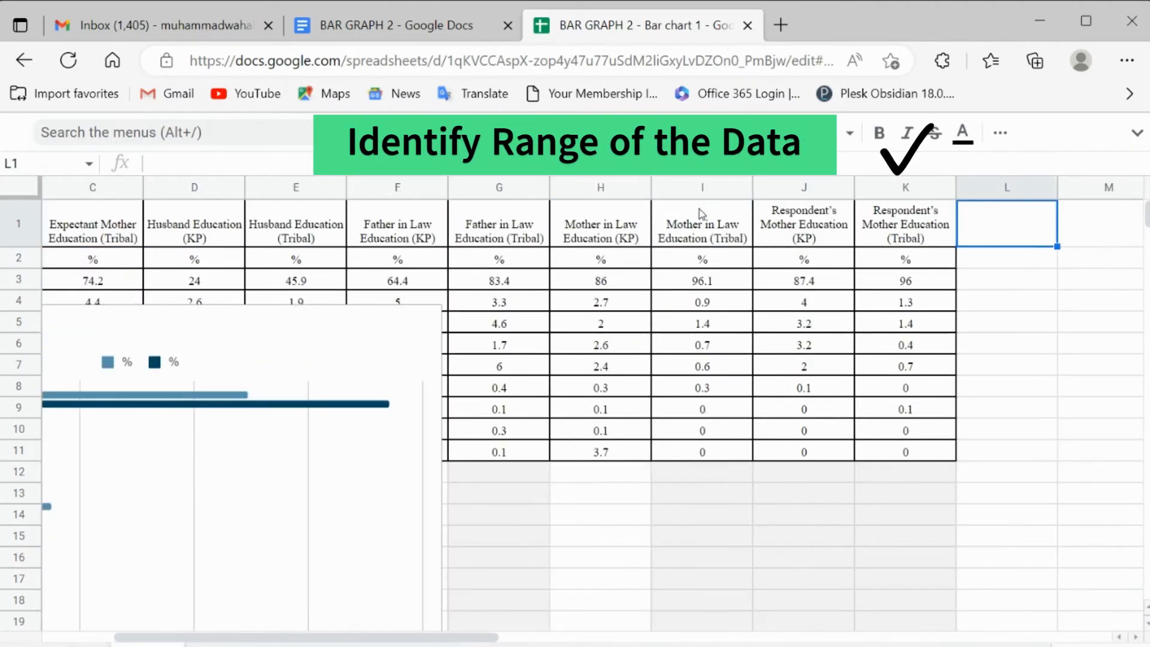
Step: Extend the Points scored chart's data range to A1:K50 so it reaches the last filled column
key("Left")
key("Left")
key("Left")
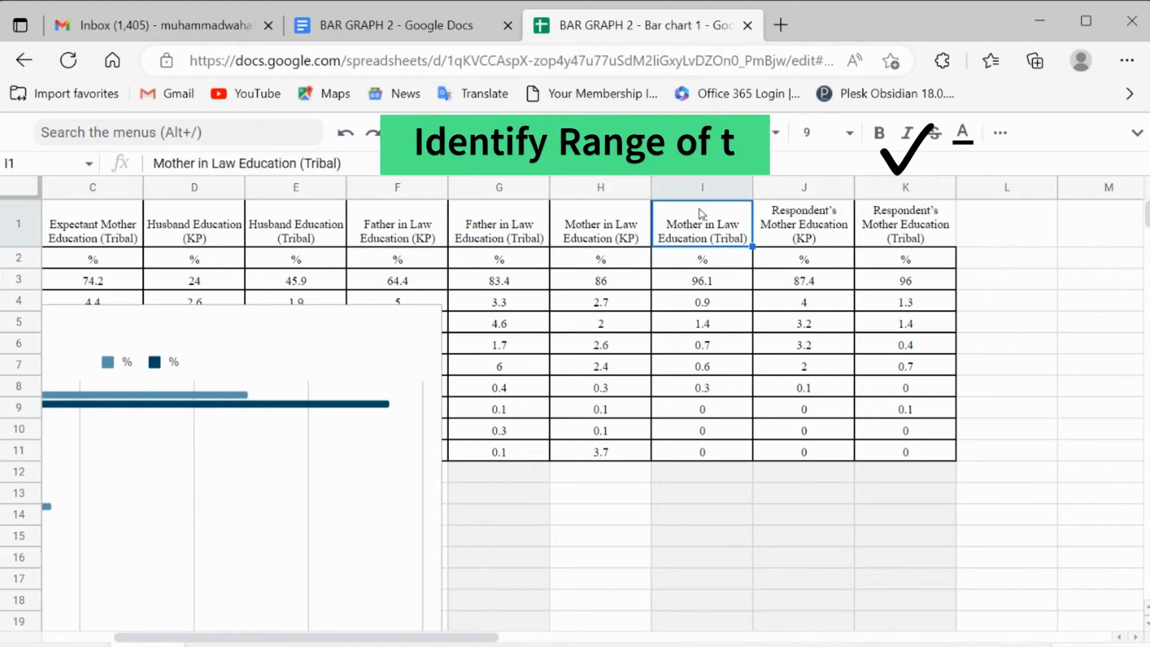
left_click(904, 187)
left_click(818, 233)
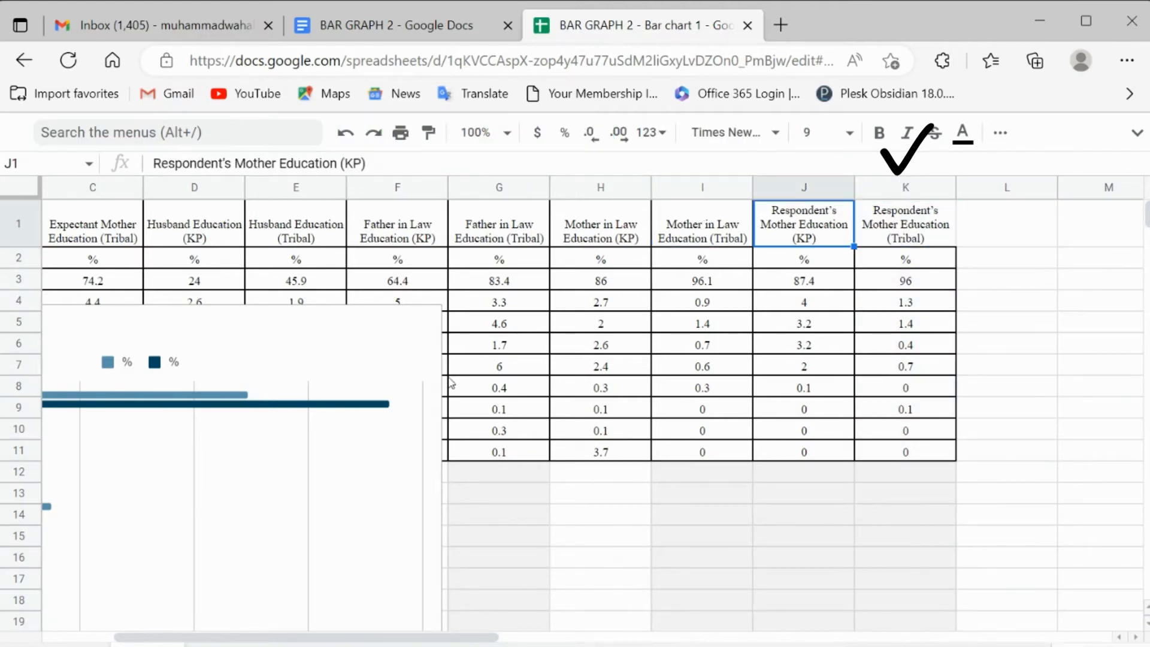
left_click(408, 366)
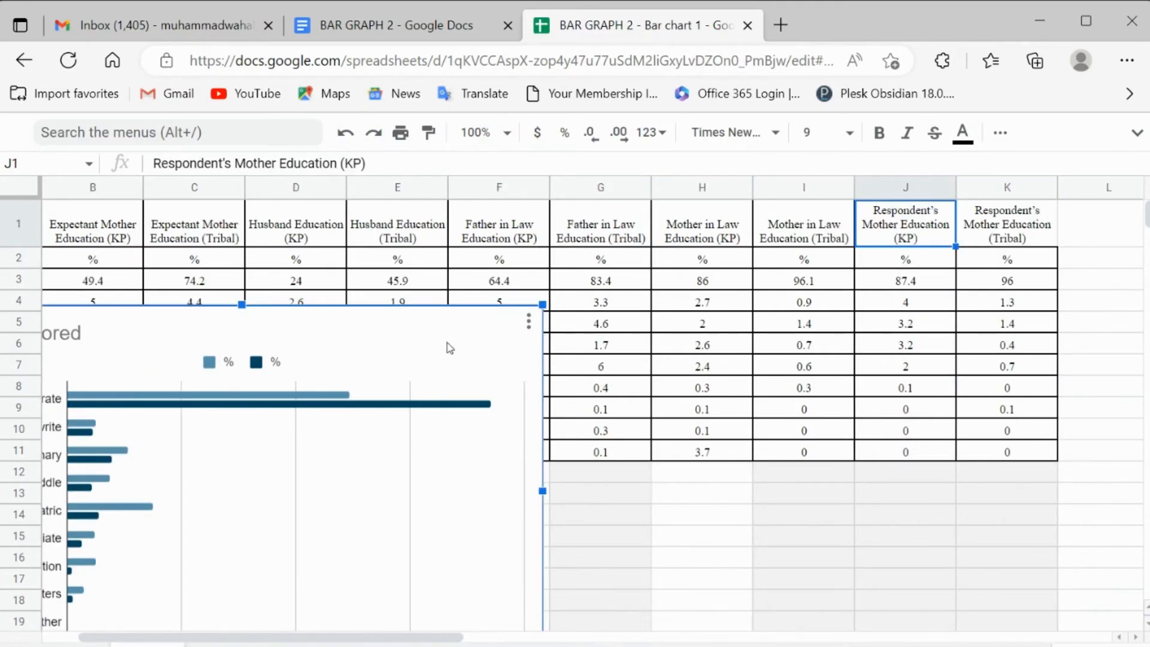
left_click(528, 322)
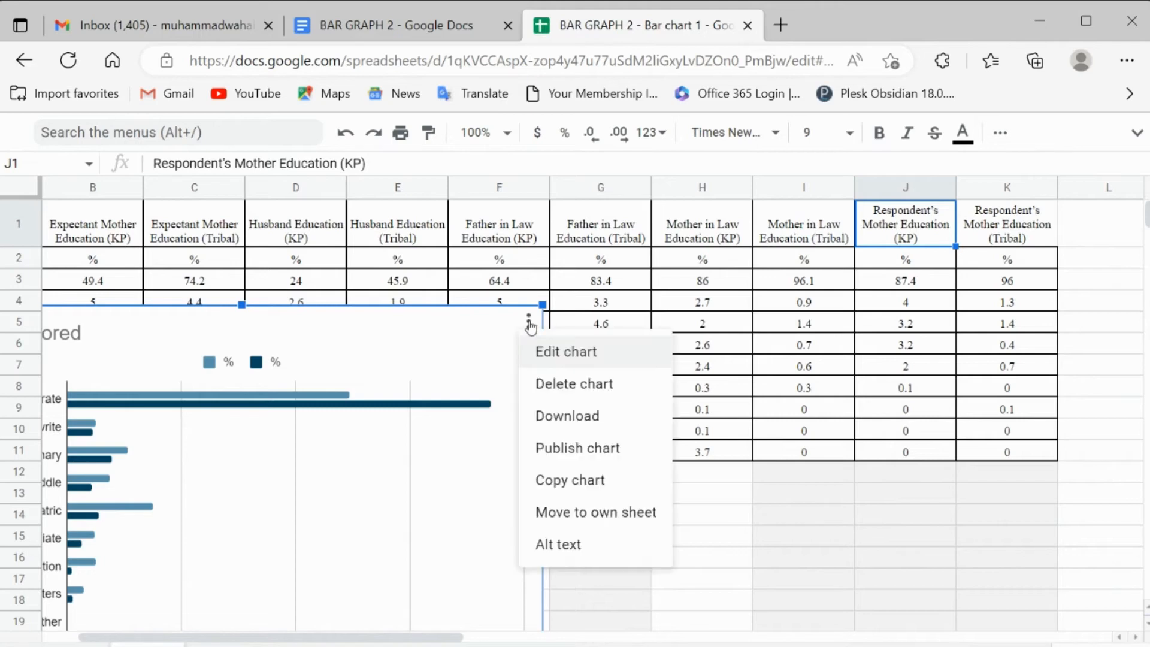
left_click(576, 358)
left_click(880, 441)
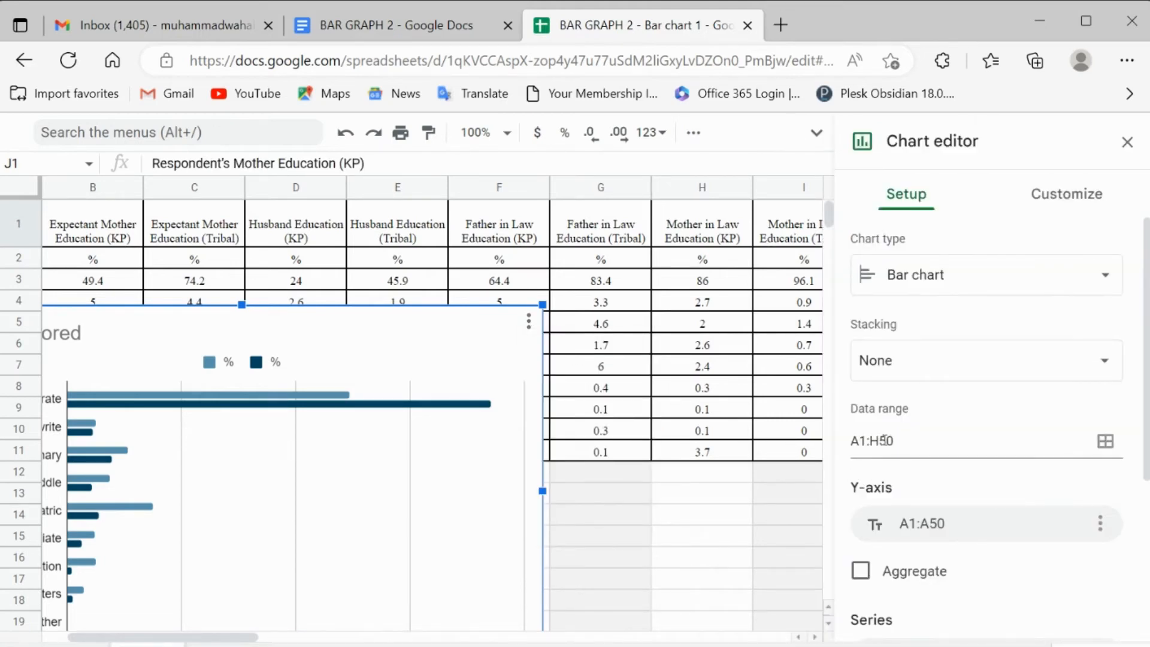
key("BackSpace")
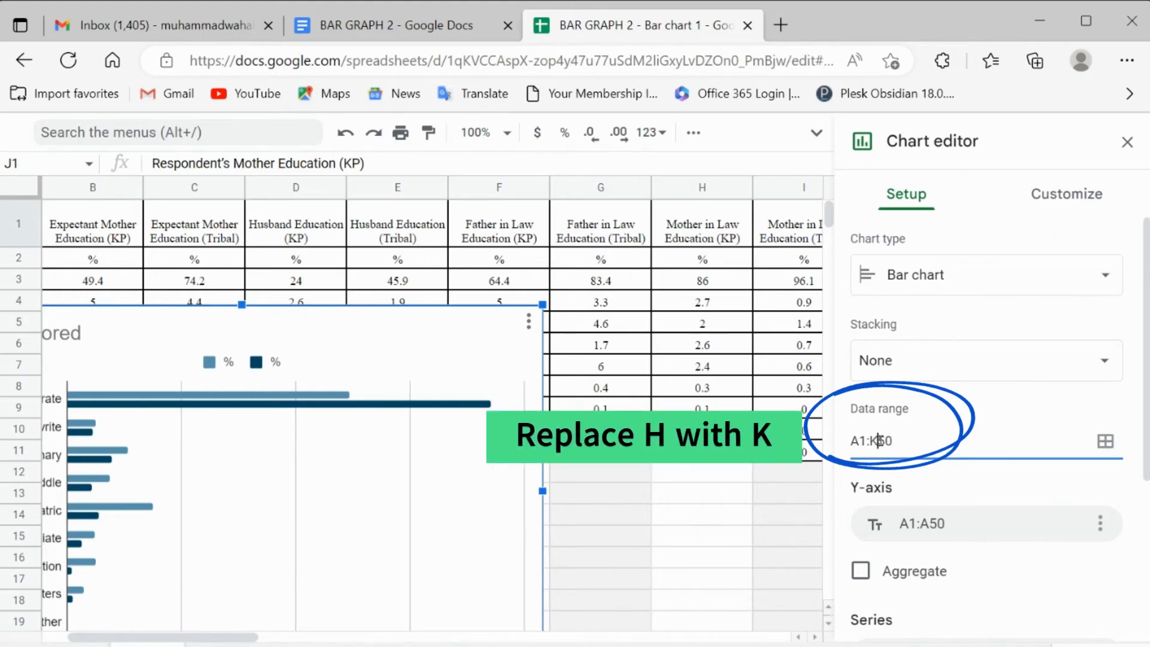
type("K")
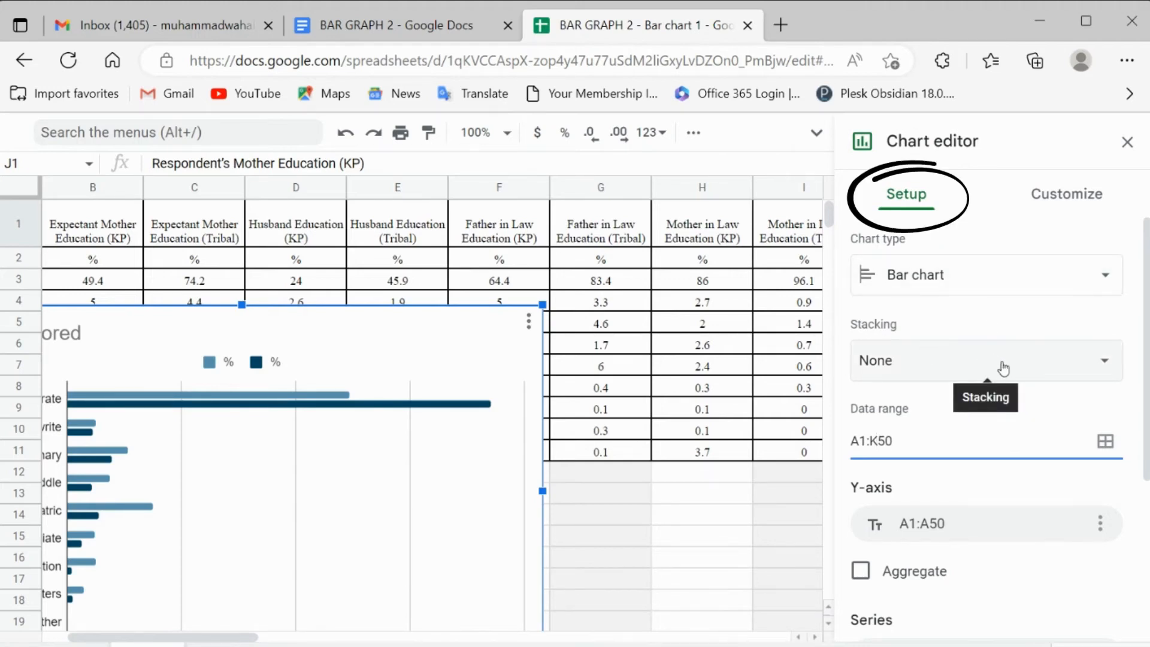
Step: Set the bar chart's stacking to 100%
left_click(1087, 366)
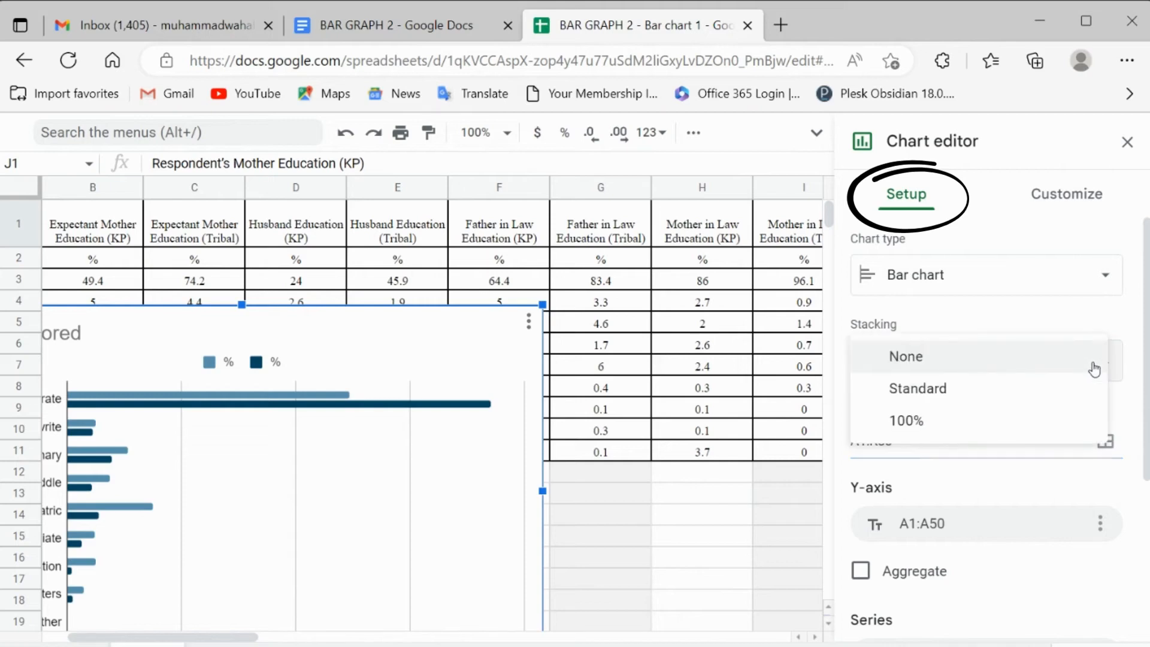
left_click(1039, 426)
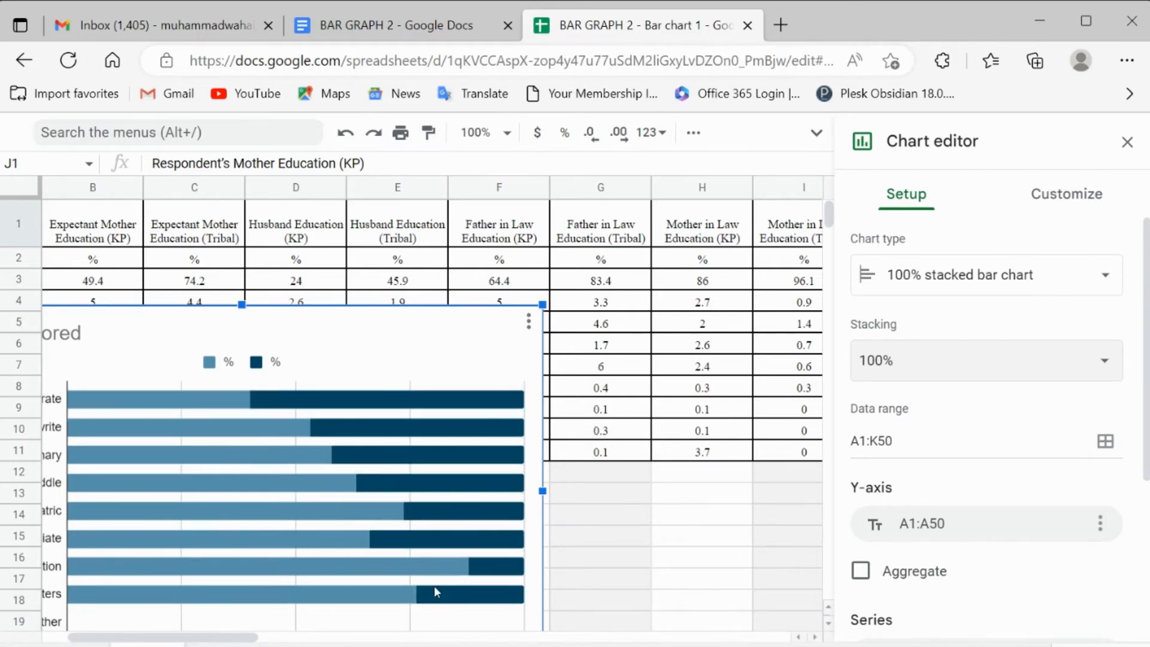
left_click_drag(255, 640, 231, 638)
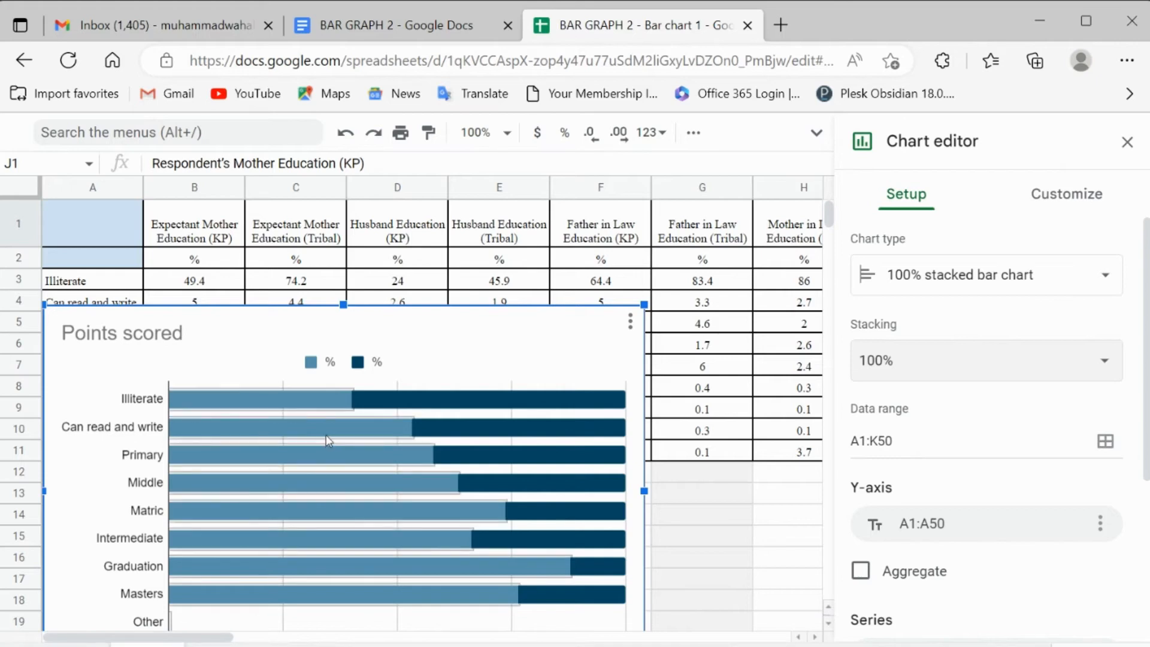
Step: Delete row 2, which holds only % signs, so the chart legend uses the column headers
left_click(350, 363)
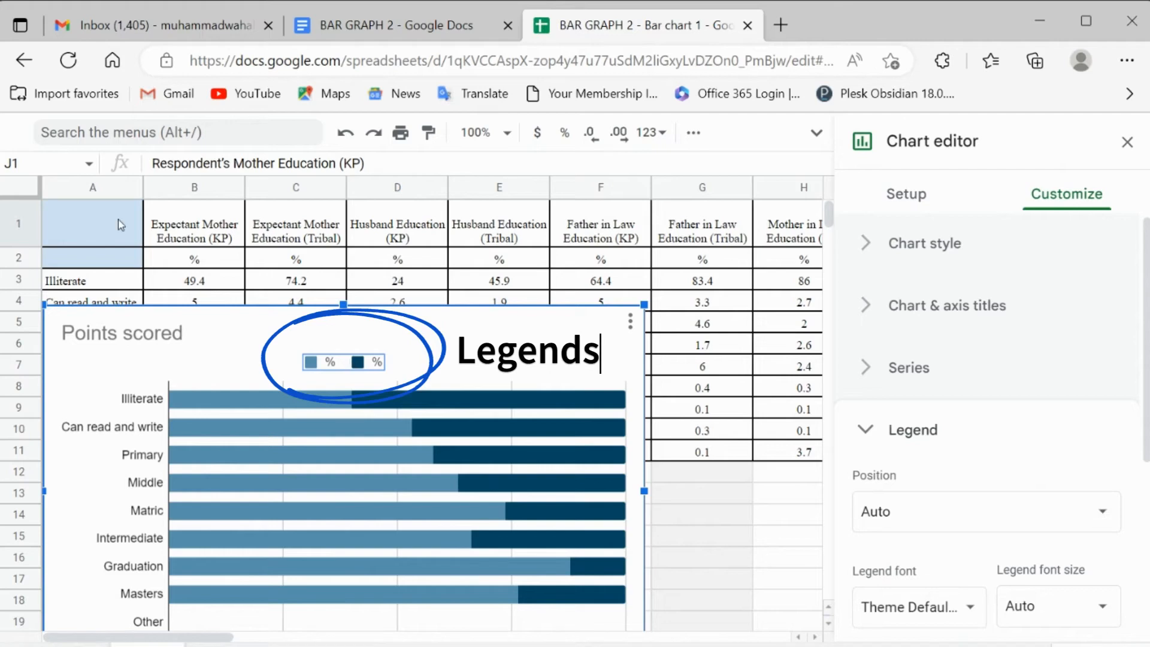
left_click(22, 257)
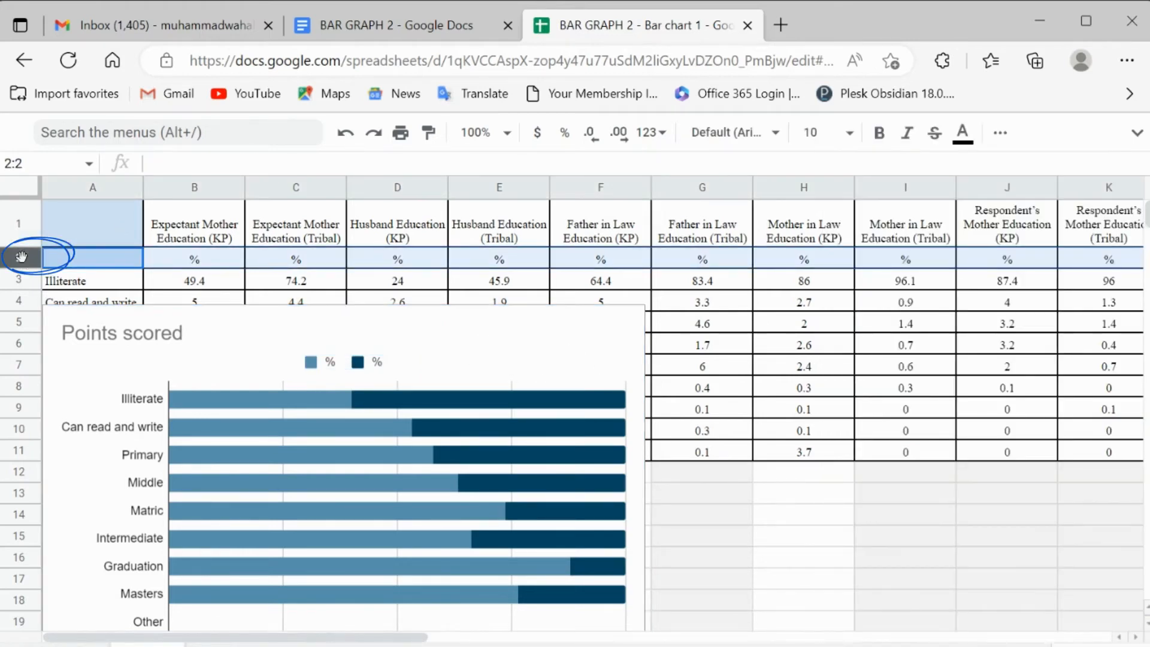
right_click(200, 258)
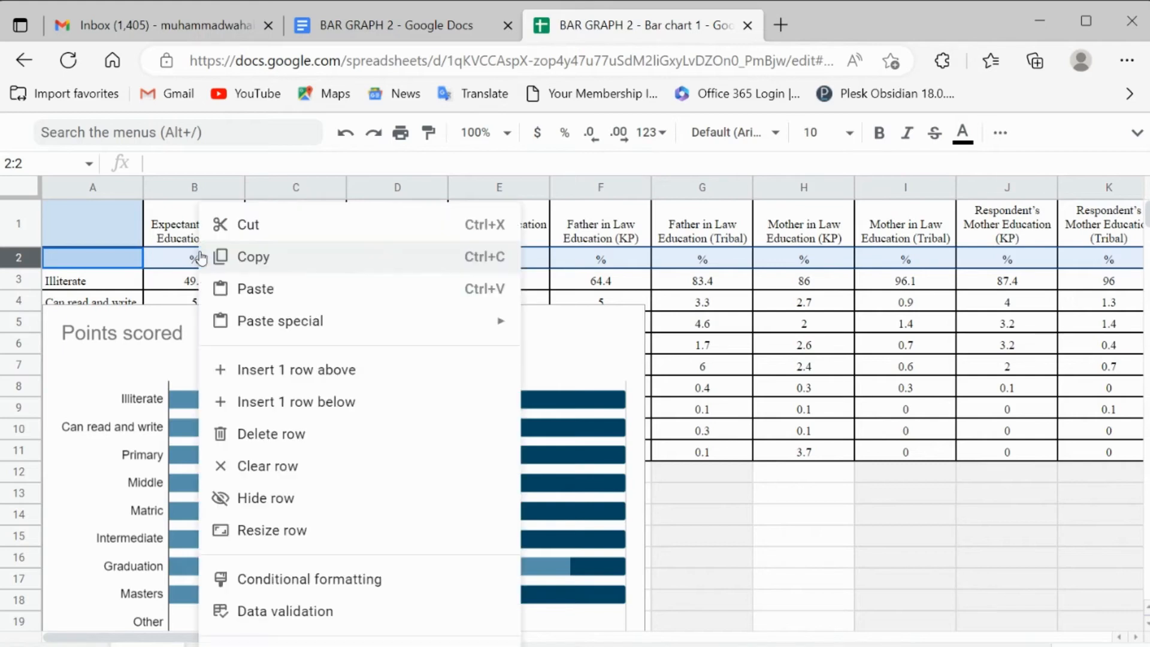
left_click(320, 438)
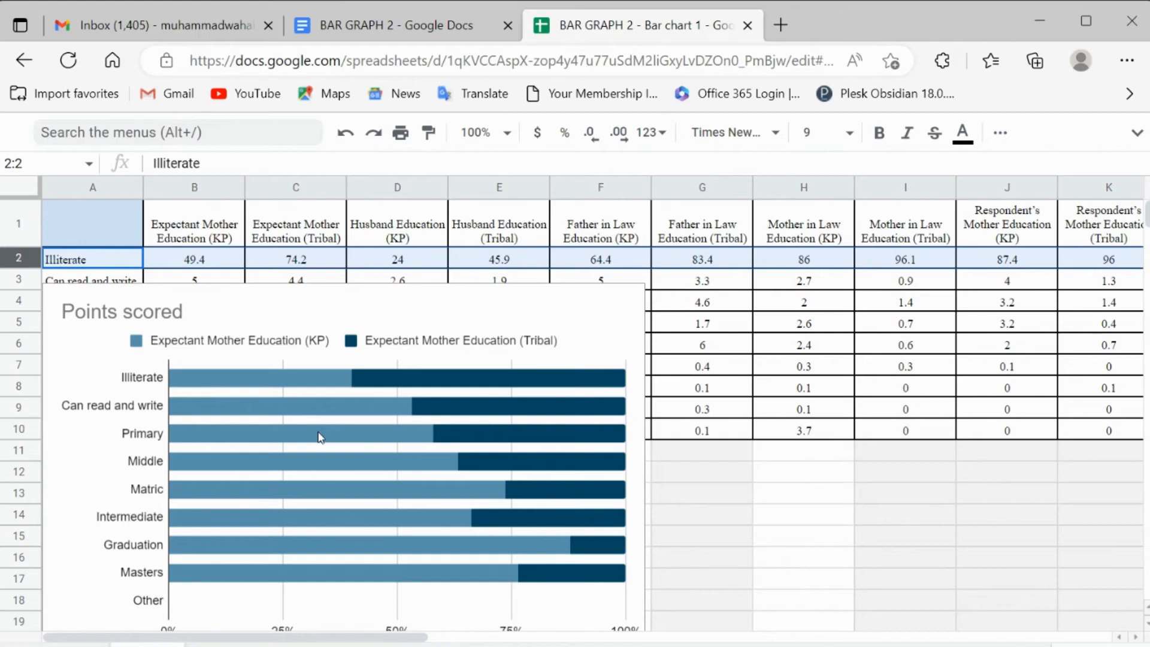
Step: Edit the Points scored chart's setup to switch its rows and columns
left_click(514, 339)
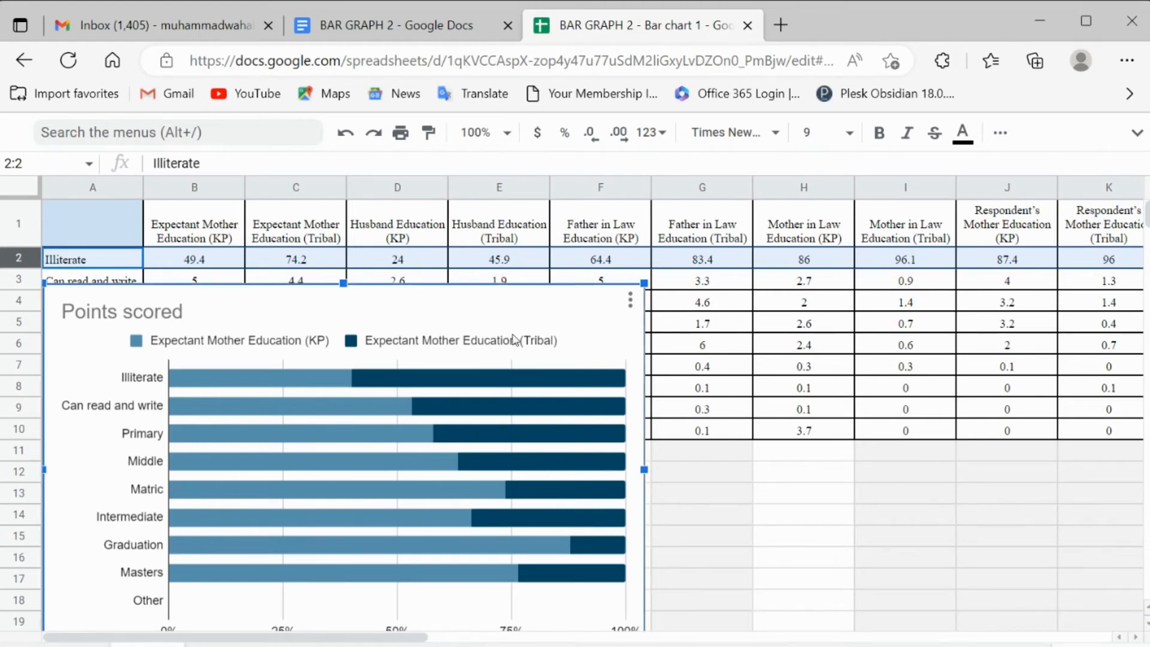
left_click(631, 300)
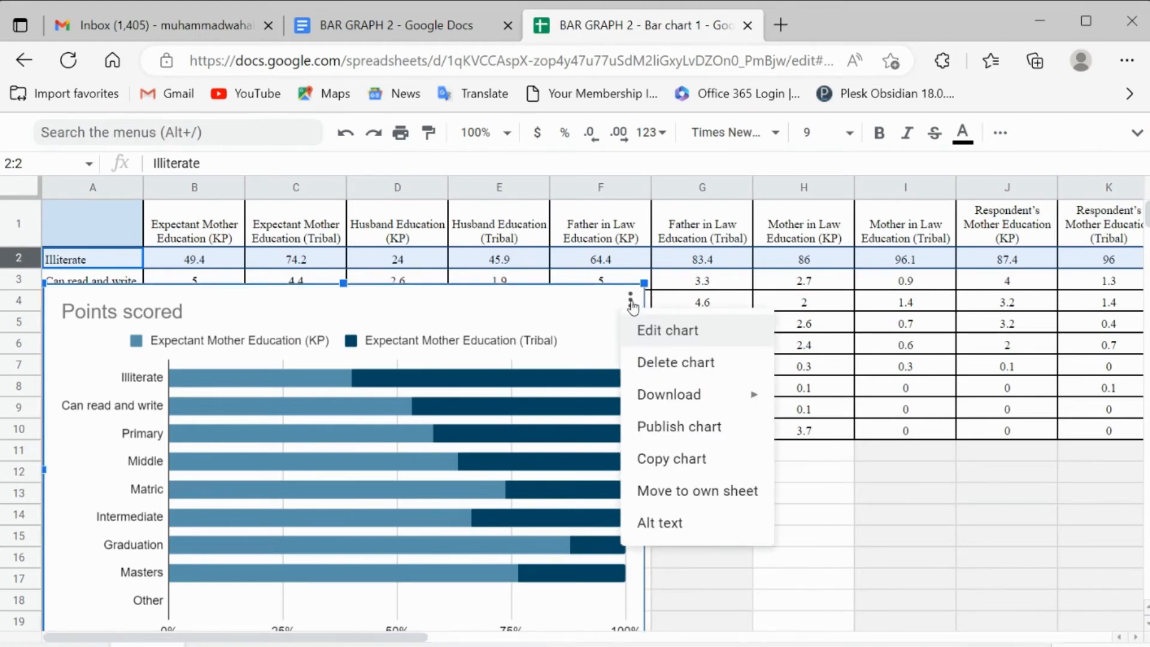
left_click(671, 330)
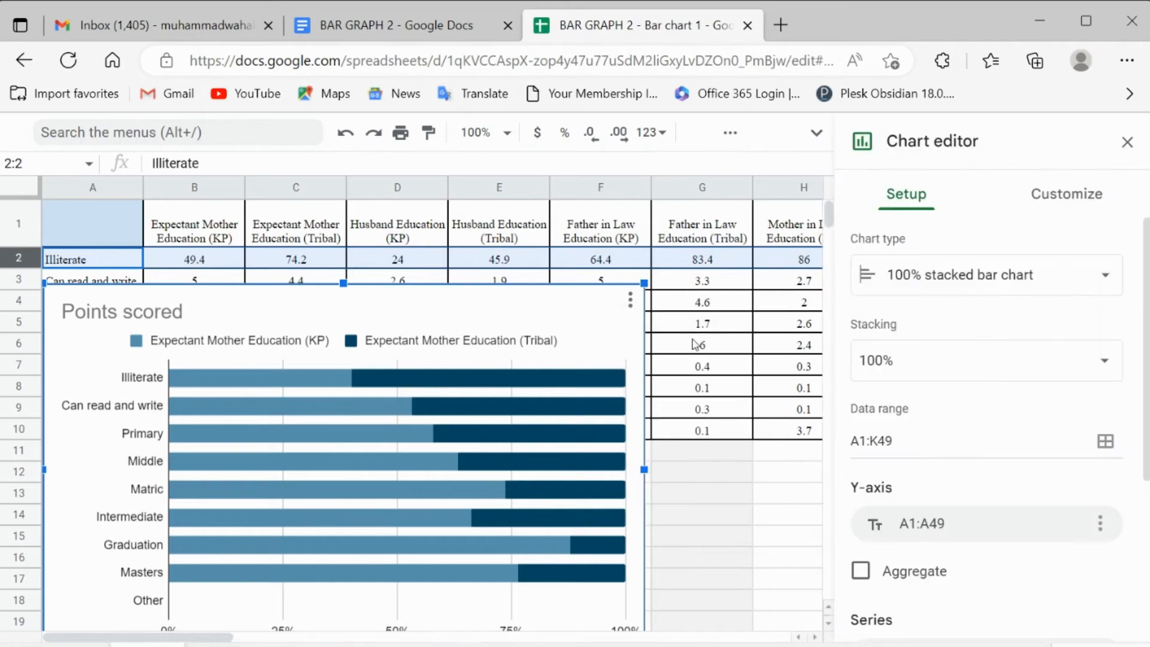
scroll(924, 444, "down", 2)
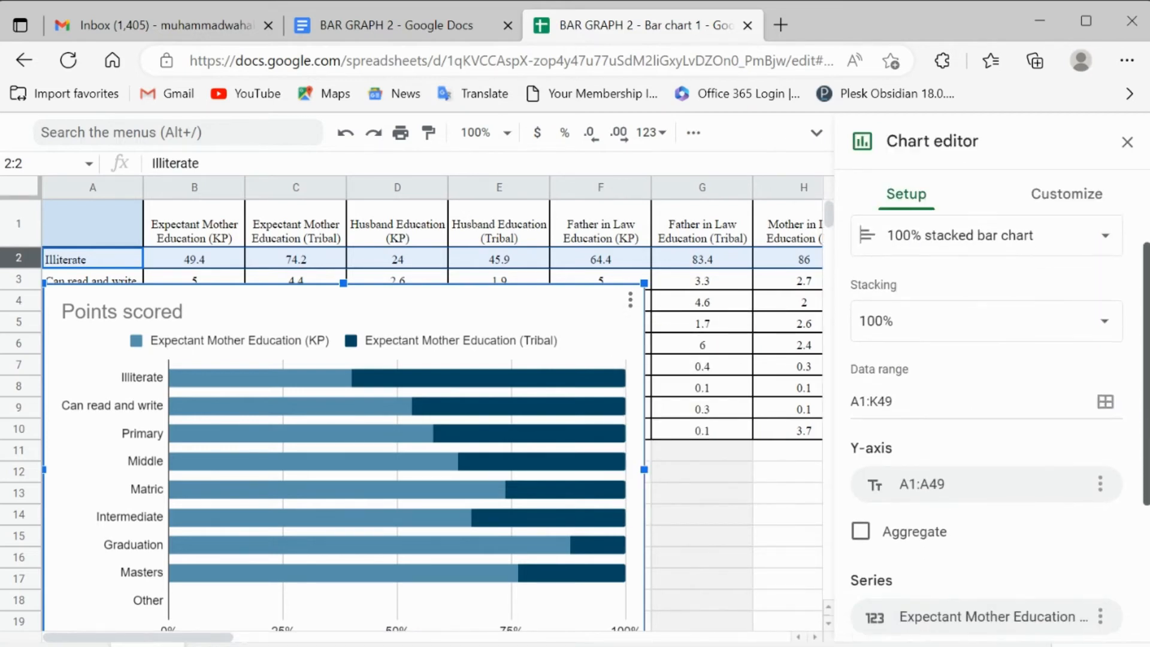
scroll(881, 557, "down", 2)
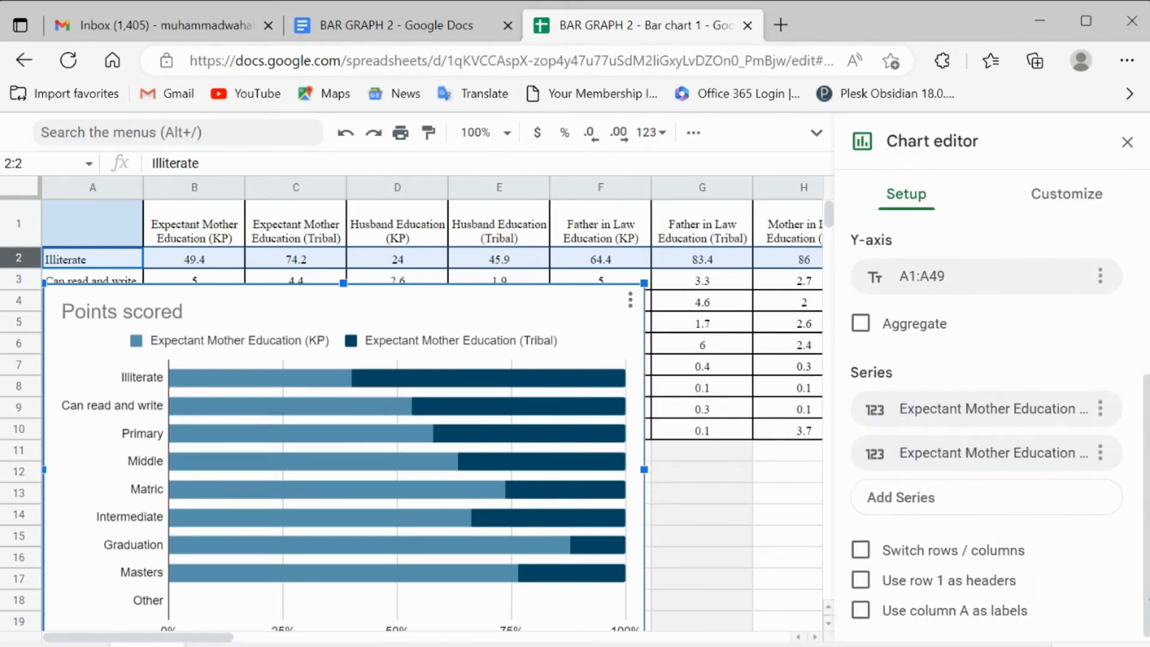
left_click(861, 552)
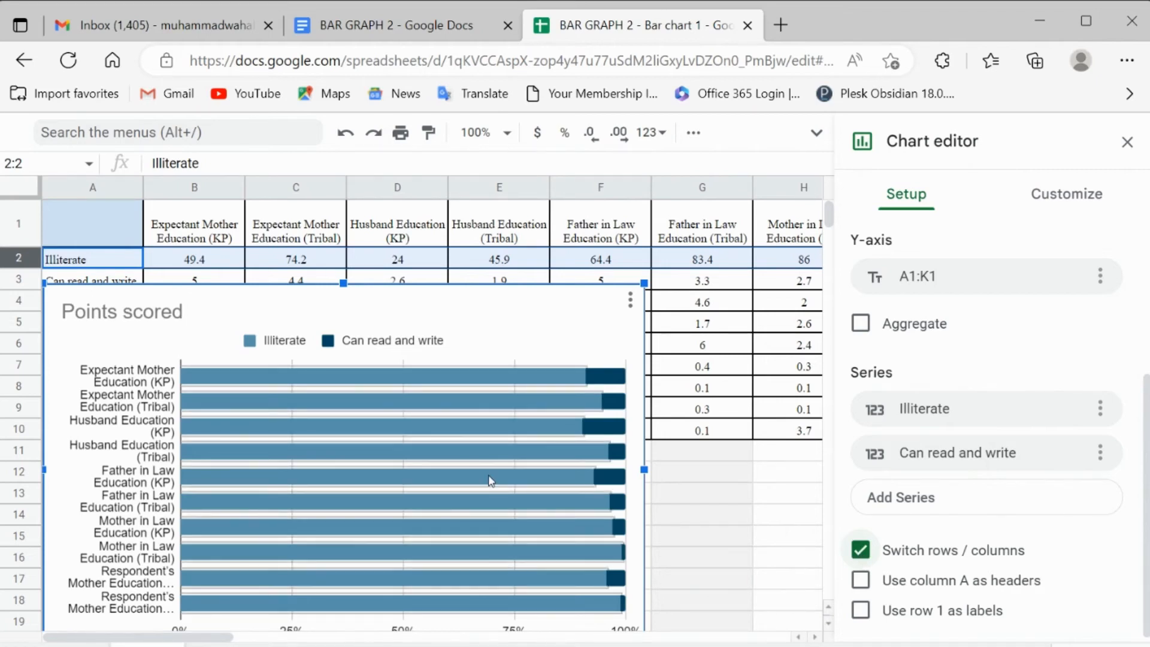
Step: Add the Primary and Middle education levels as series in the chart setup
left_click(395, 341)
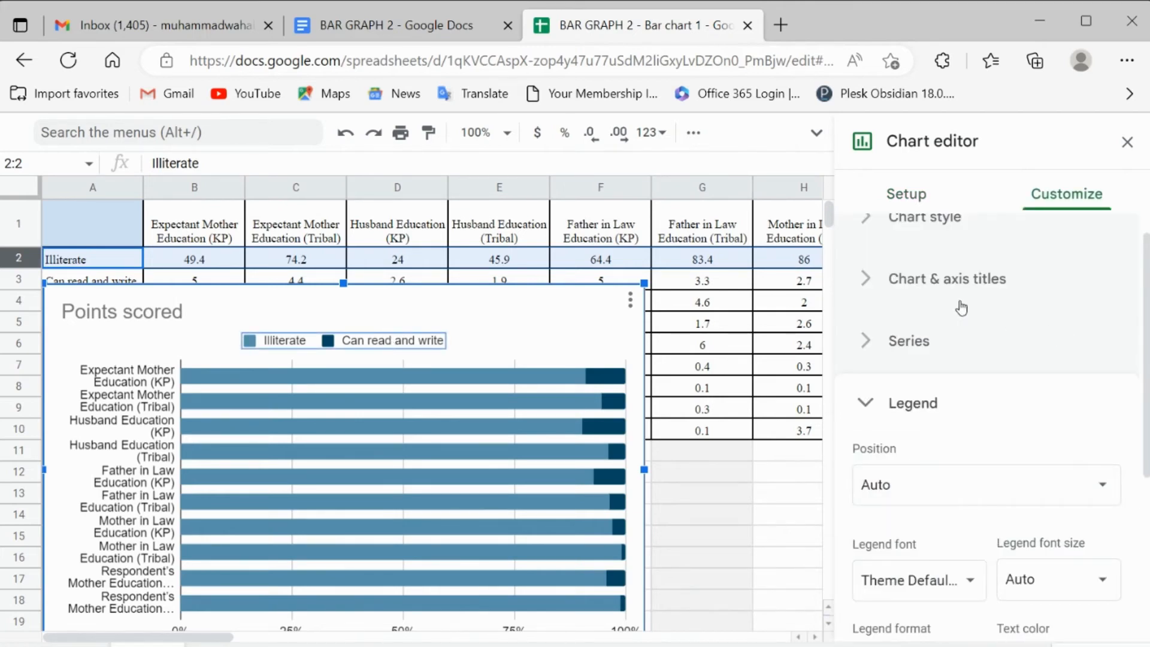
left_click(920, 207)
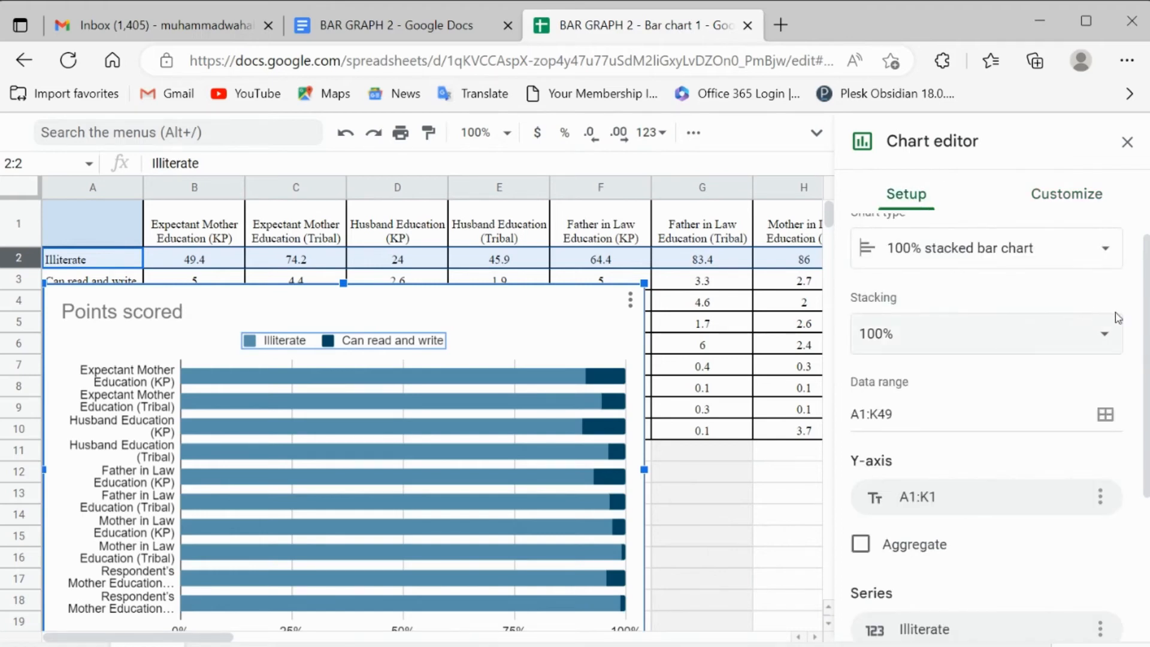
left_click_drag(1146, 329, 1146, 467)
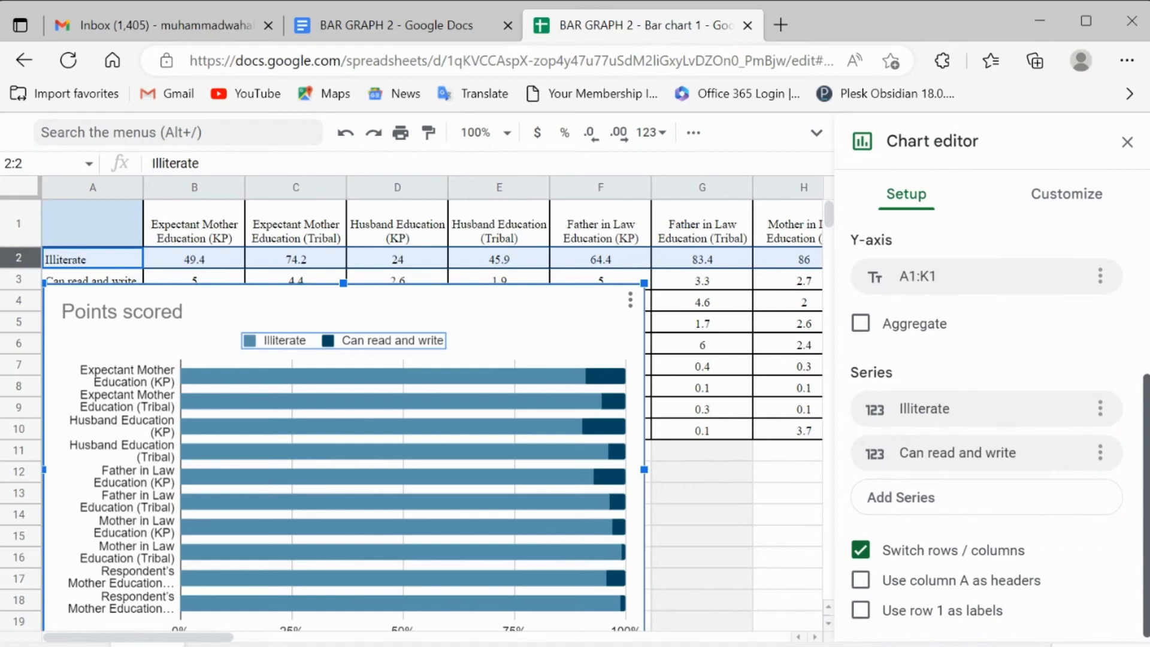
left_click(1018, 497)
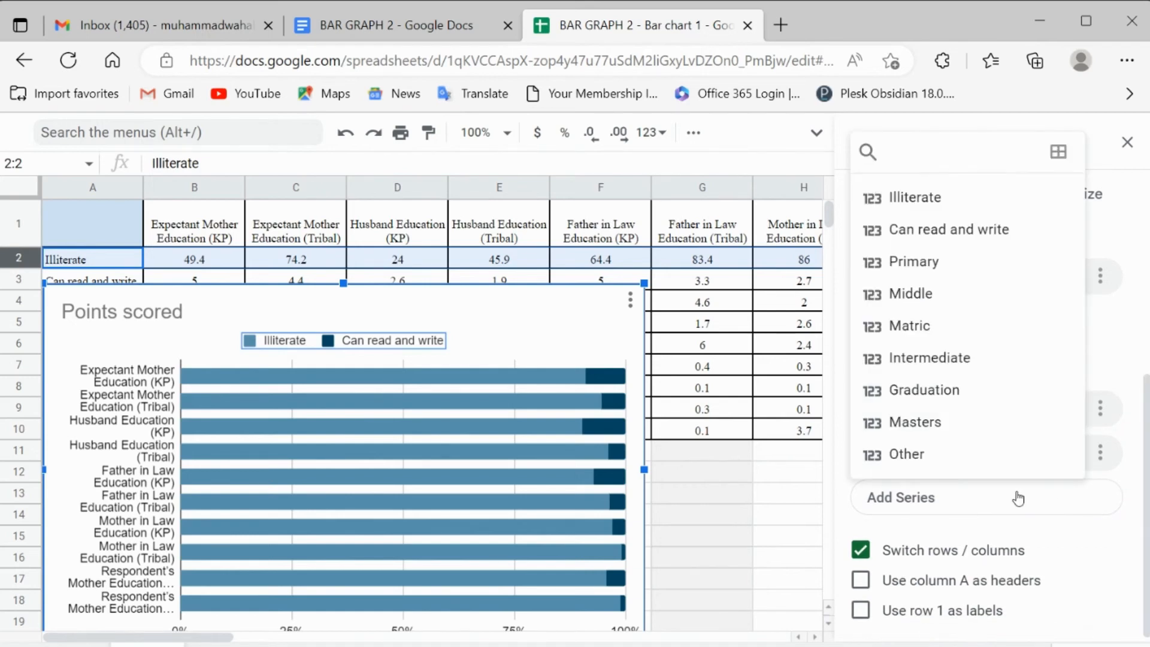
left_click(984, 272)
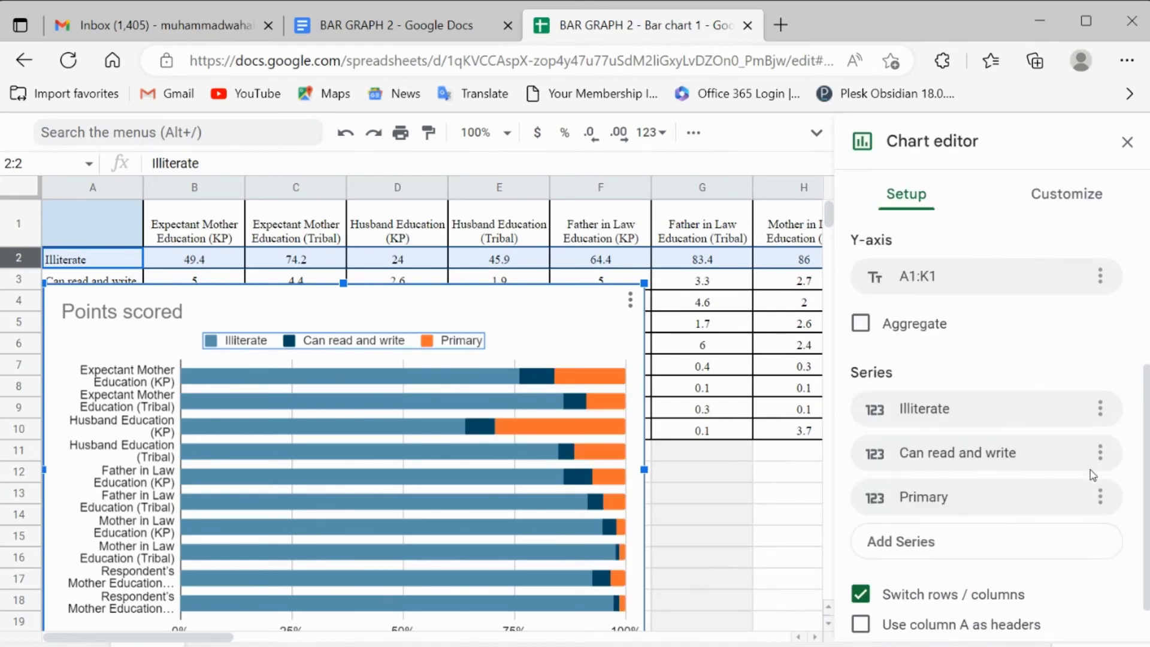
left_click(1011, 552)
left_click(935, 337)
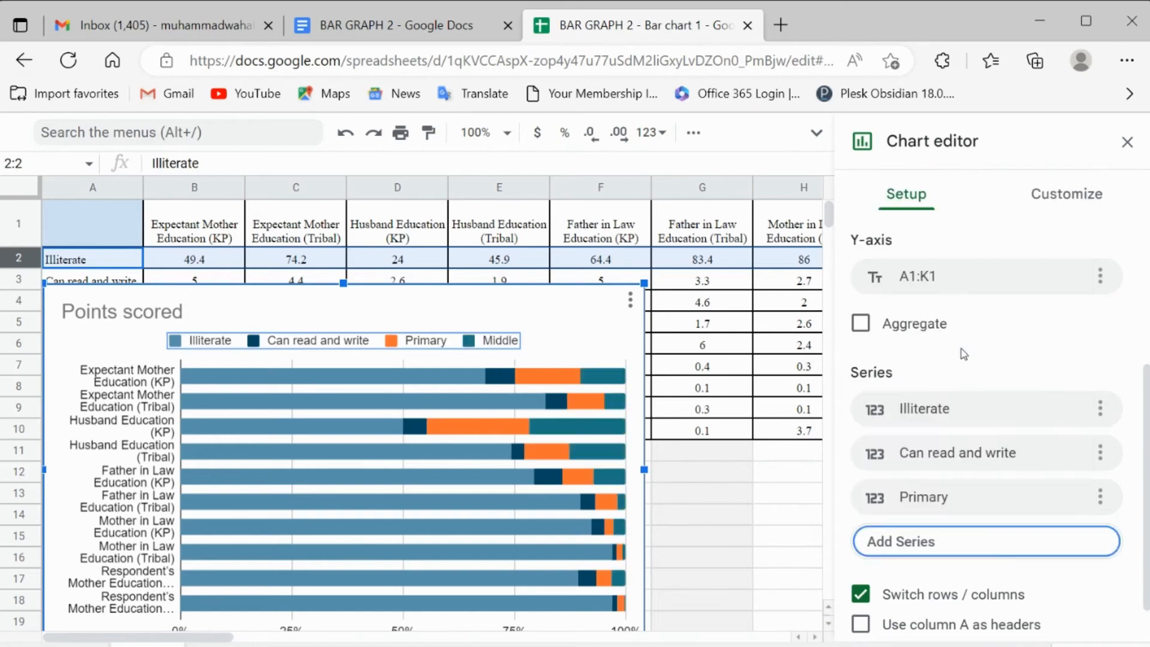
Step: Add the Matric and Intermediate education levels as further chart series
scroll(1078, 506, "down", 2)
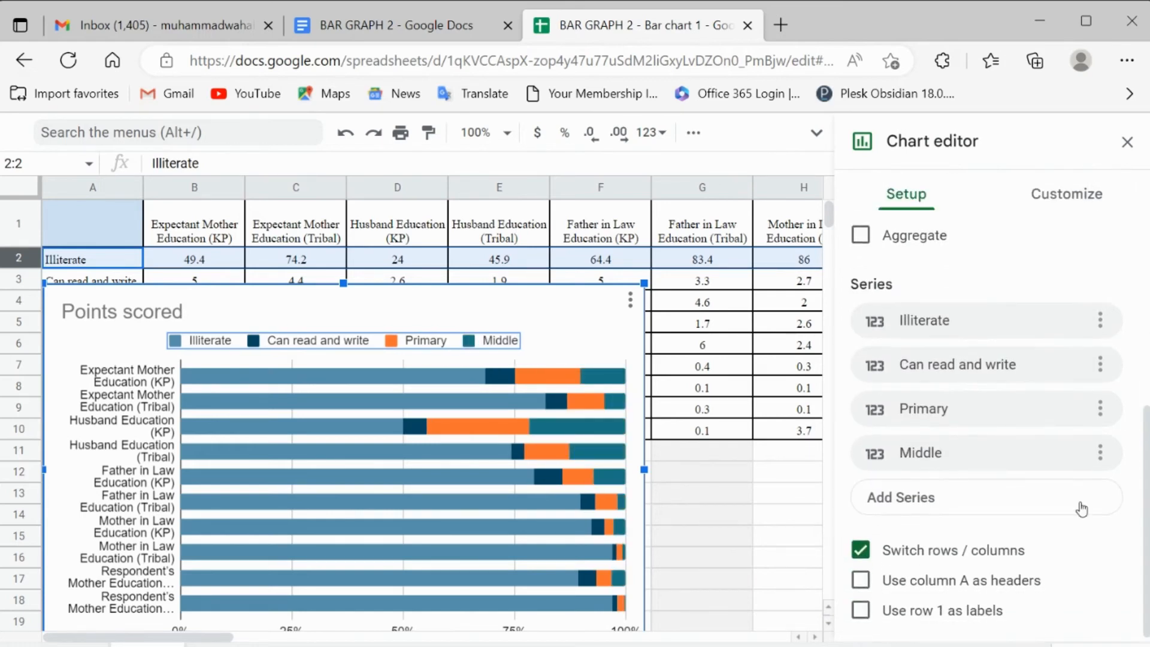
left_click(999, 496)
left_click(960, 325)
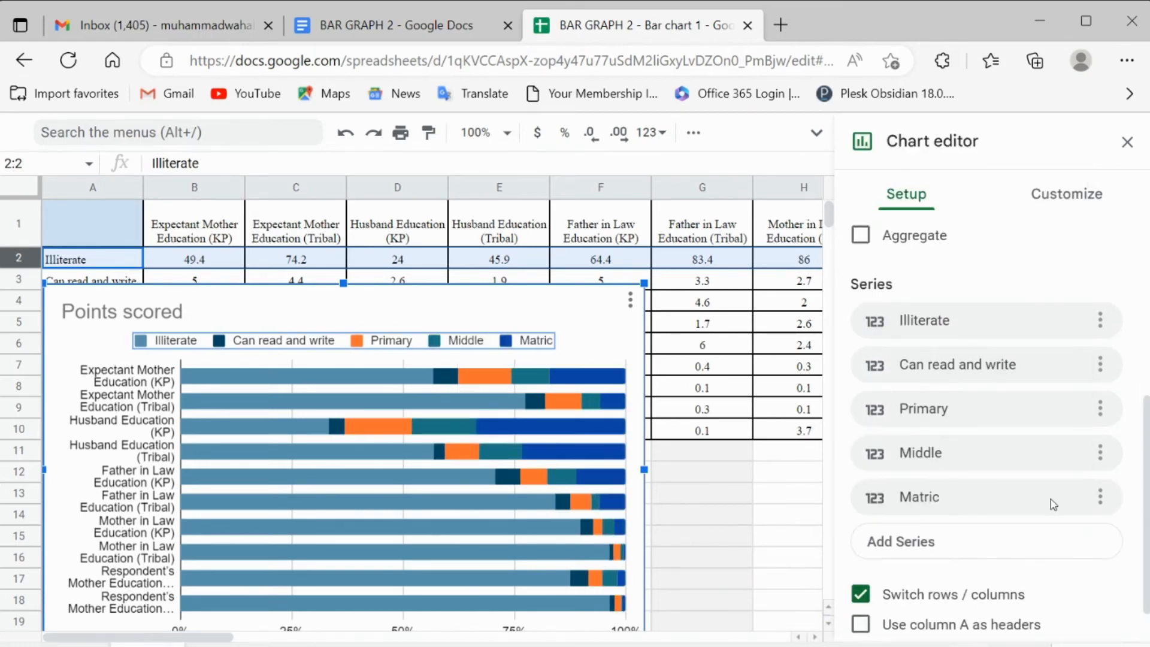
scroll(1145, 539, "down", 1)
left_click(980, 501)
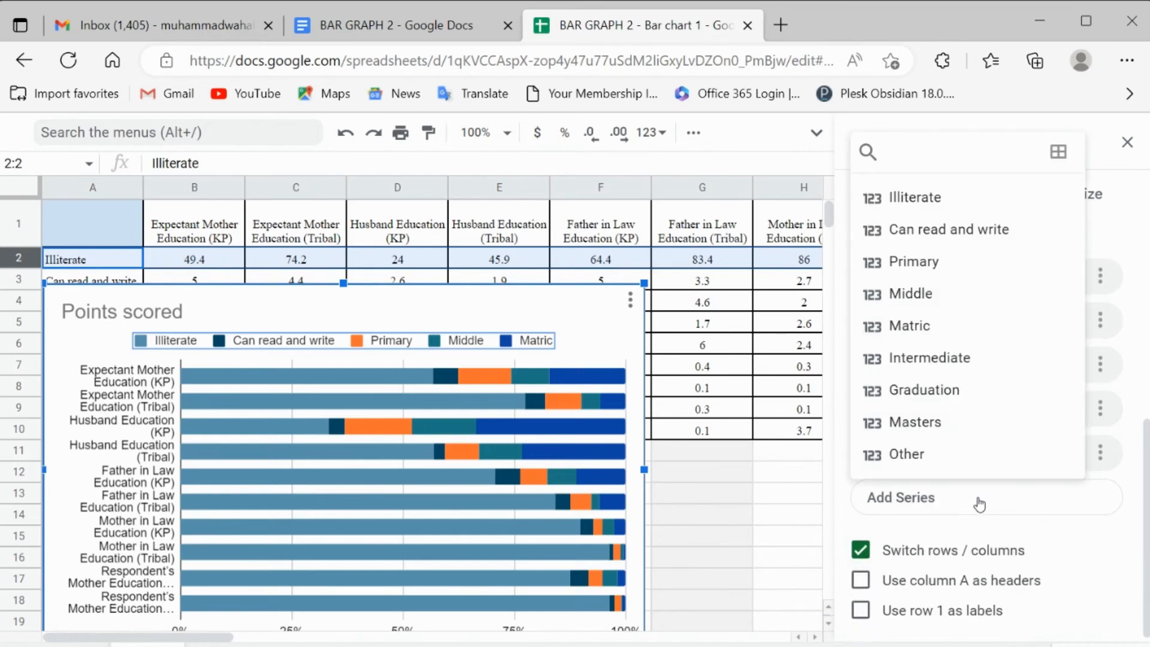
left_click(949, 363)
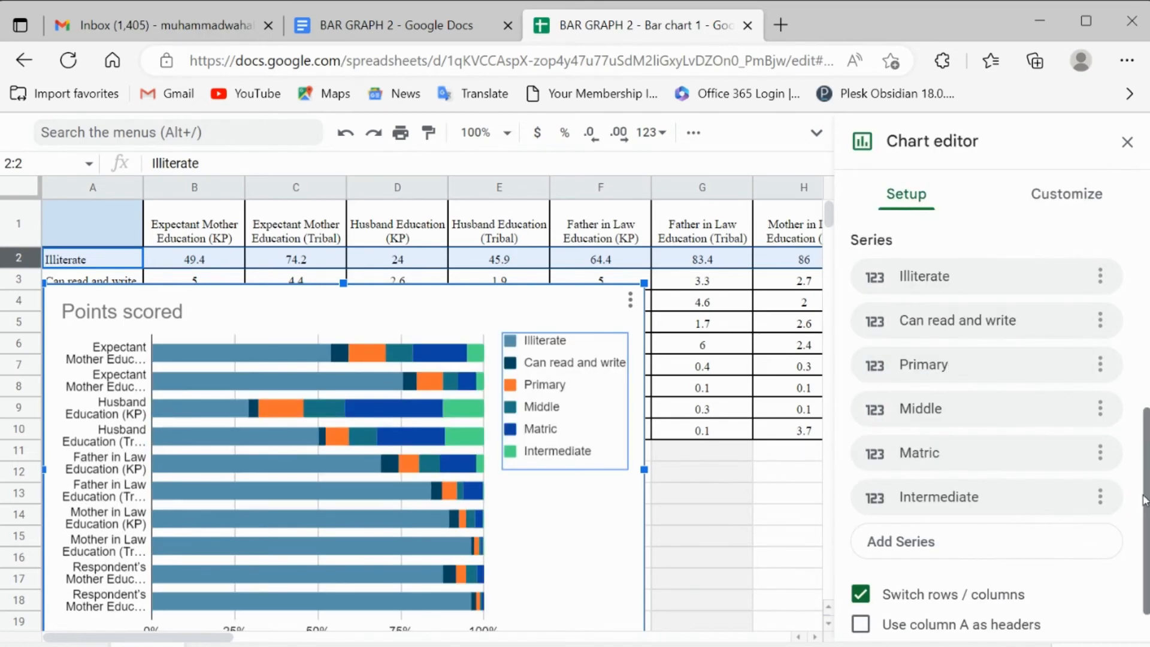
Step: Add the Graduation and Masters education levels as chart series
left_click(928, 549)
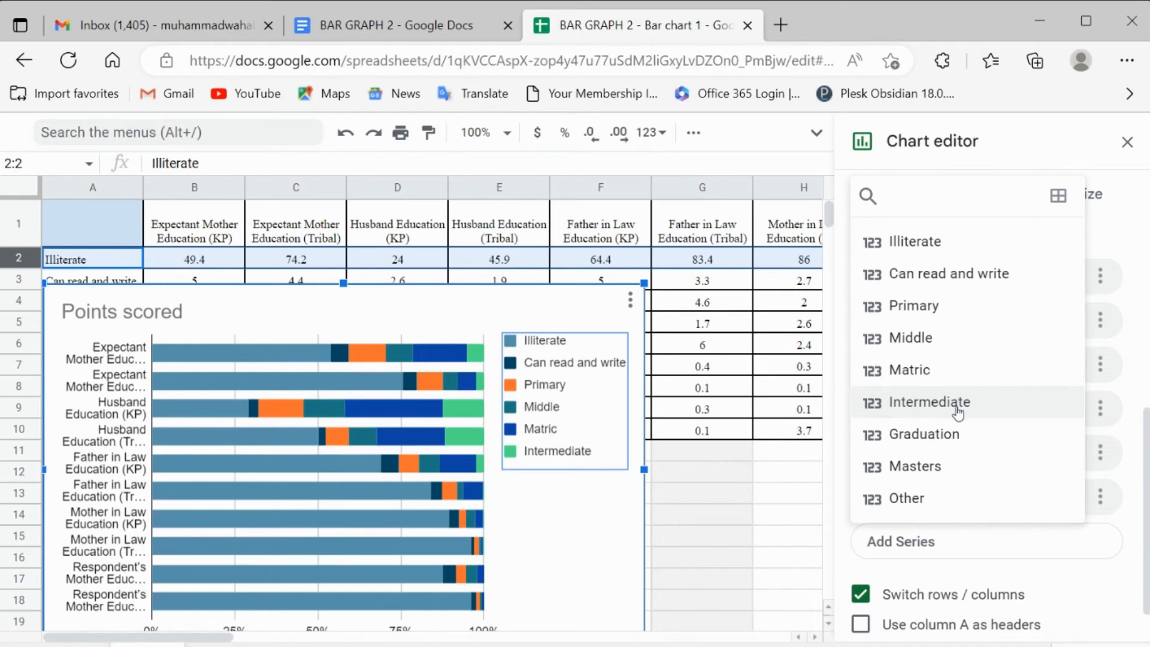
left_click(962, 435)
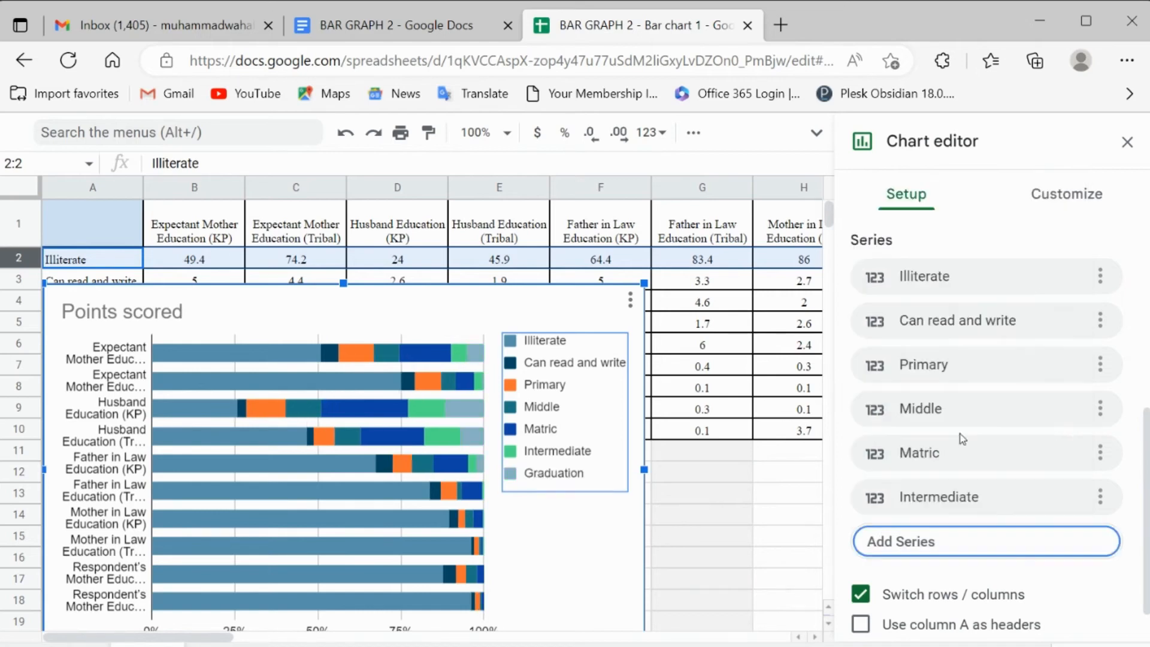
scroll(1146, 458, "down", 2)
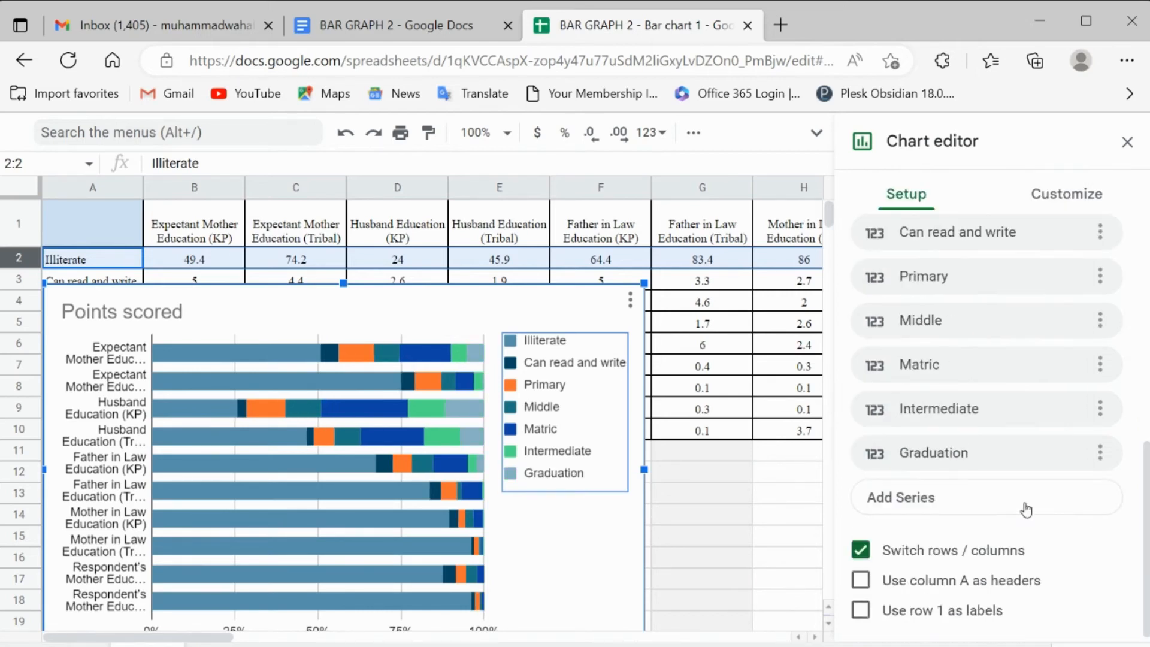
left_click(997, 505)
left_click(915, 423)
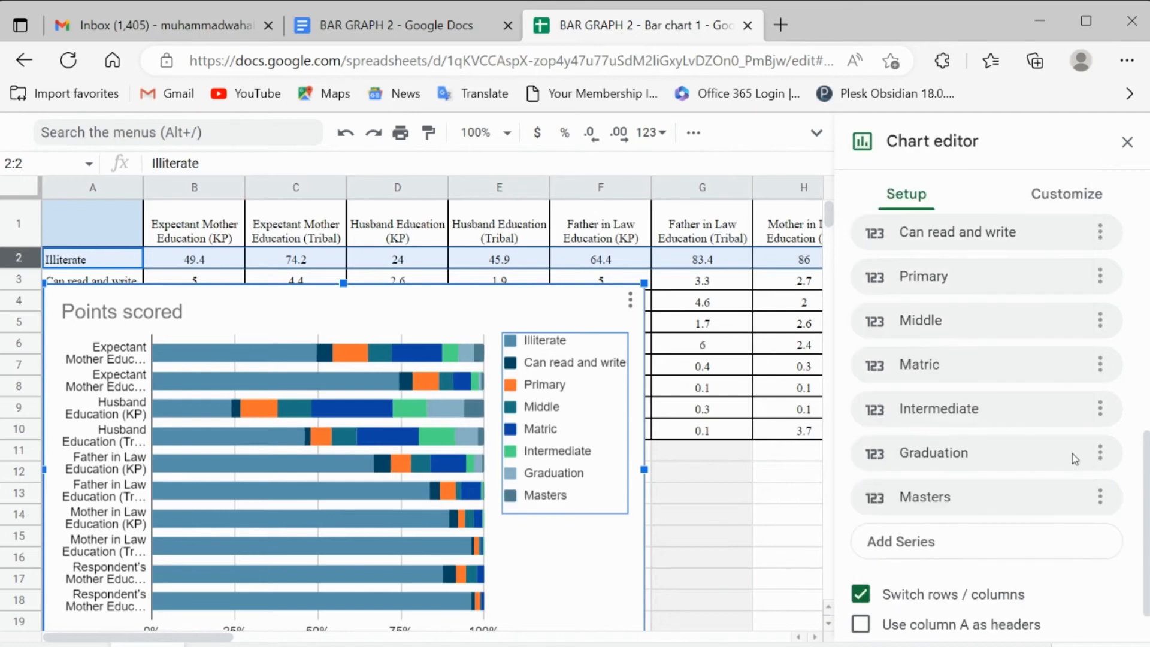
scroll(1145, 485, "down", 1)
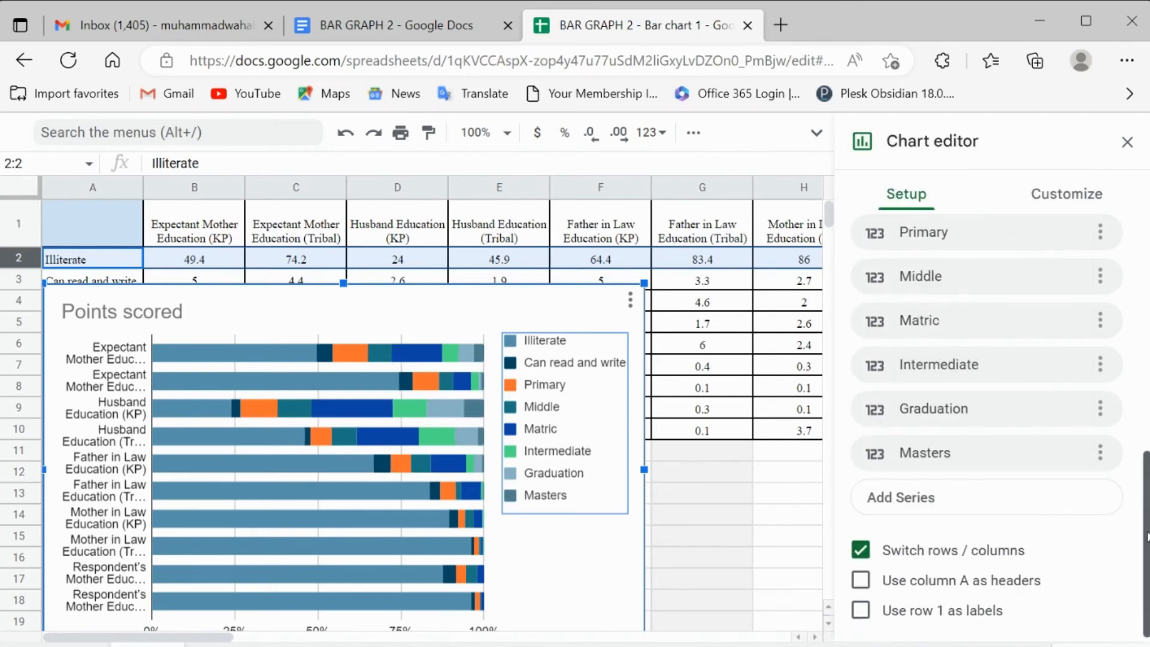
Step: Add the Other education level as a chart series and set the vertical axis label font size to 10
left_click(964, 496)
left_click(957, 462)
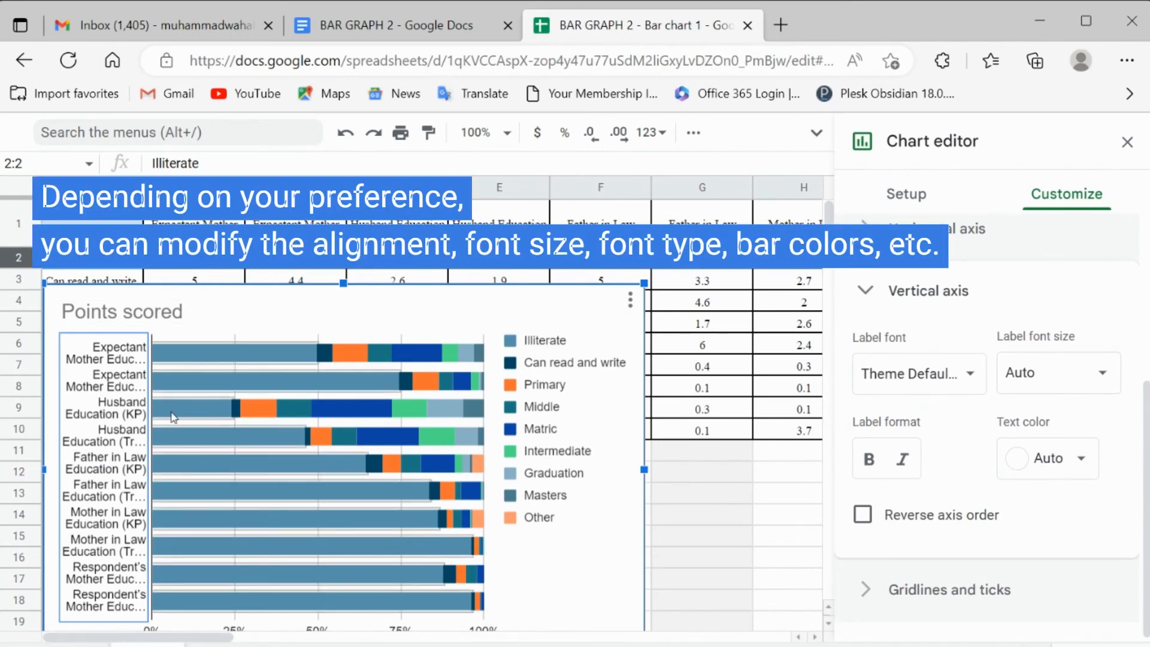
left_click(1114, 389)
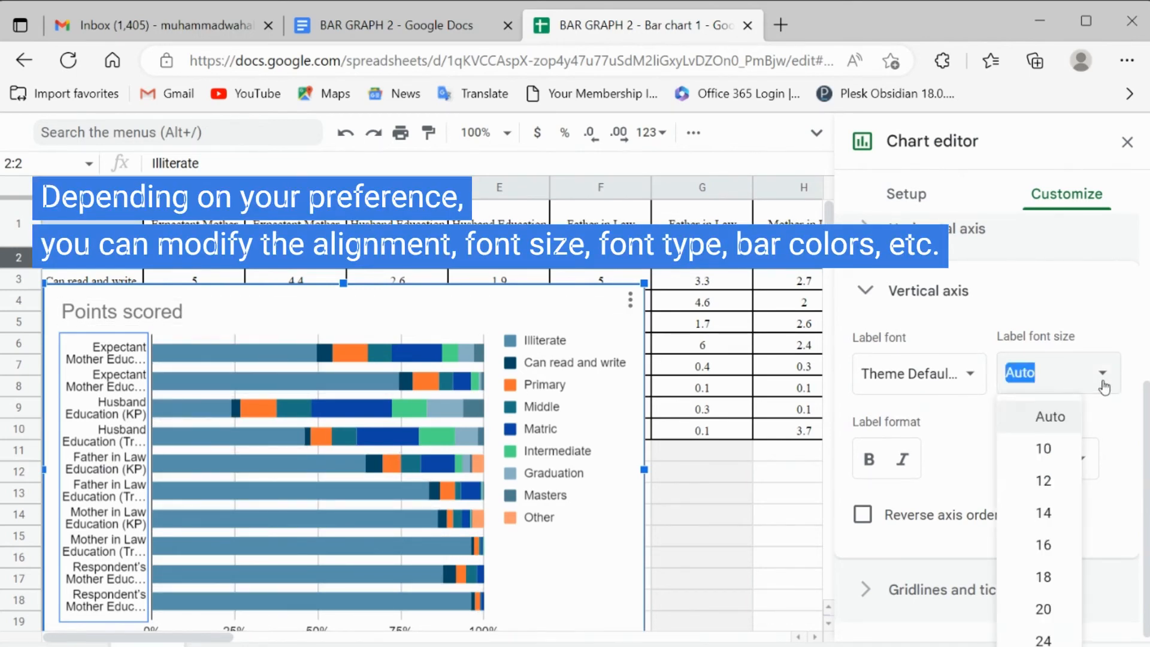
left_click(1061, 457)
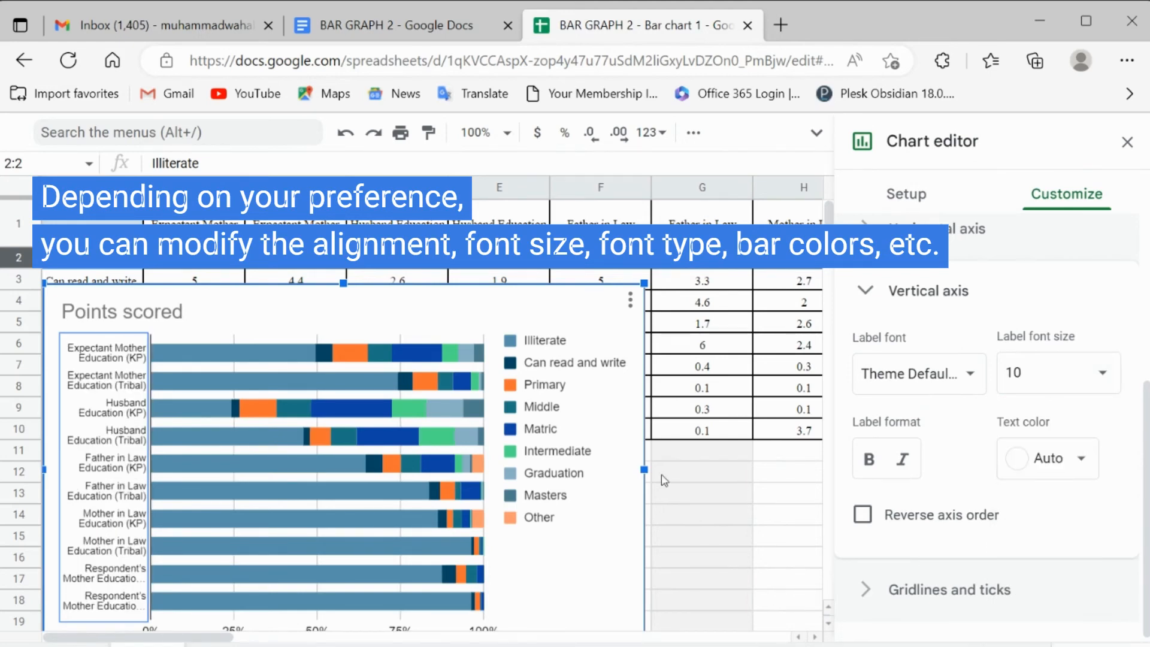
Step: Set the position of the chart's legend to Bottom
left_click(555, 441)
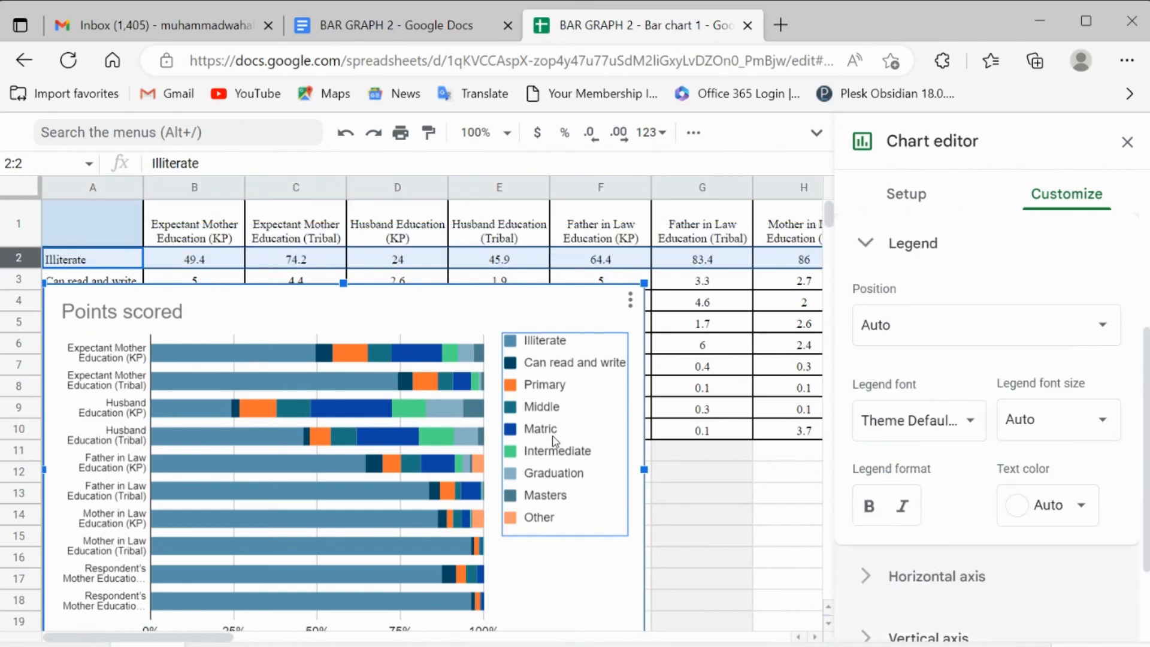
left_click(1082, 338)
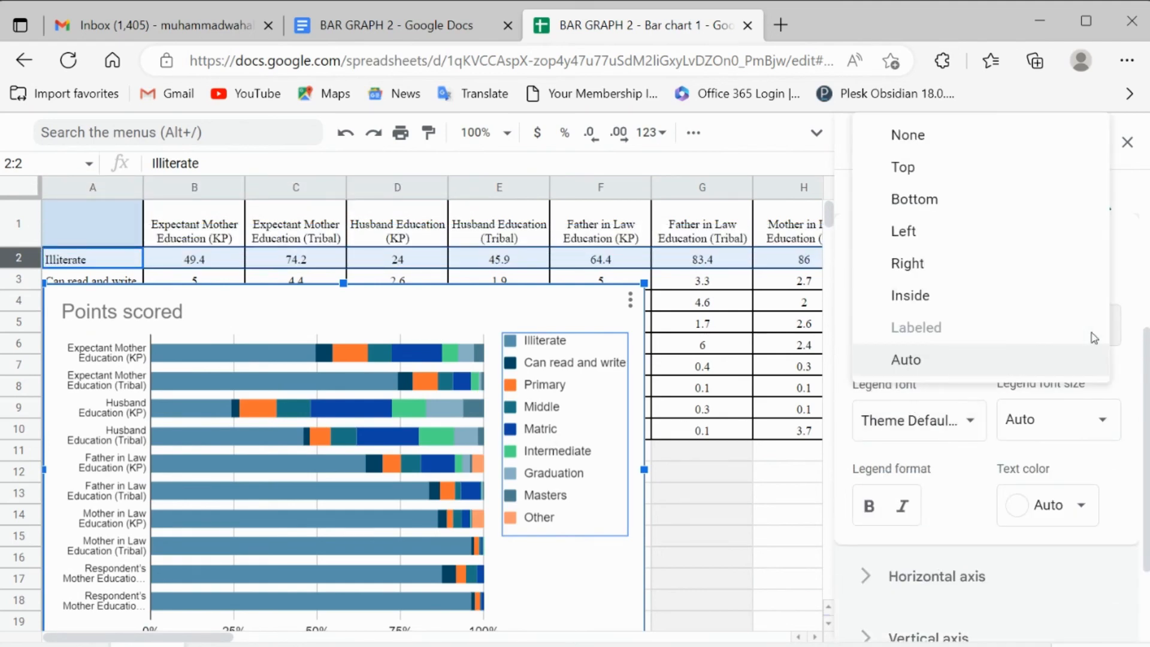
left_click(989, 208)
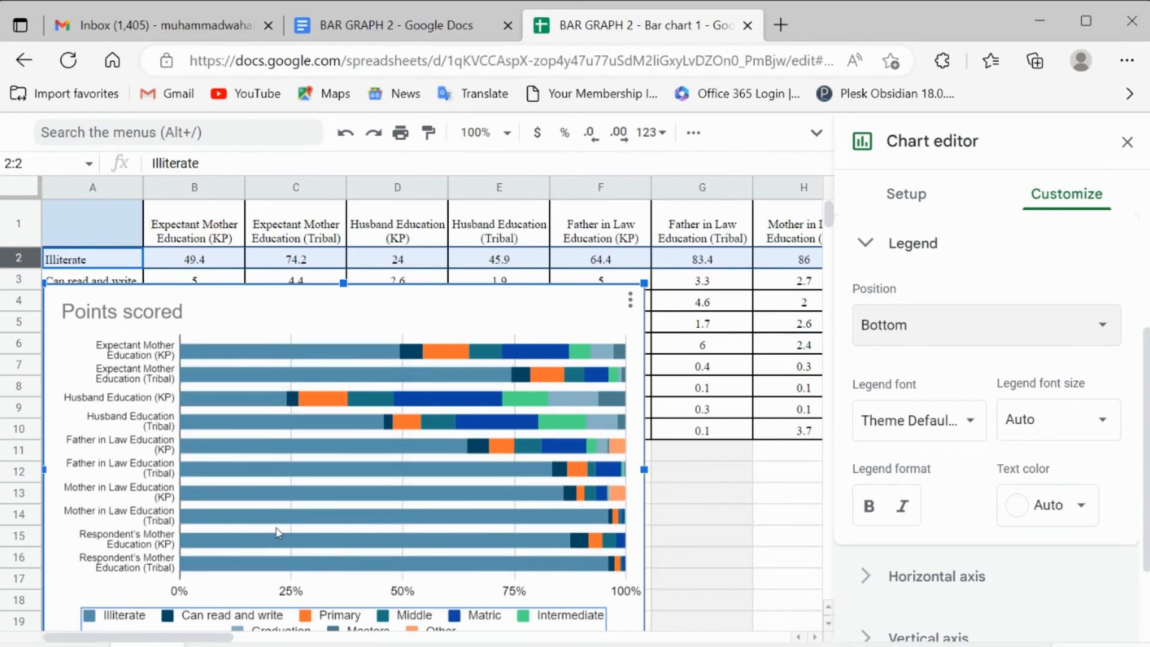
Step: Set the label font size of the chart's horizontal percentage axis to 10
left_click(261, 543)
left_click(172, 573)
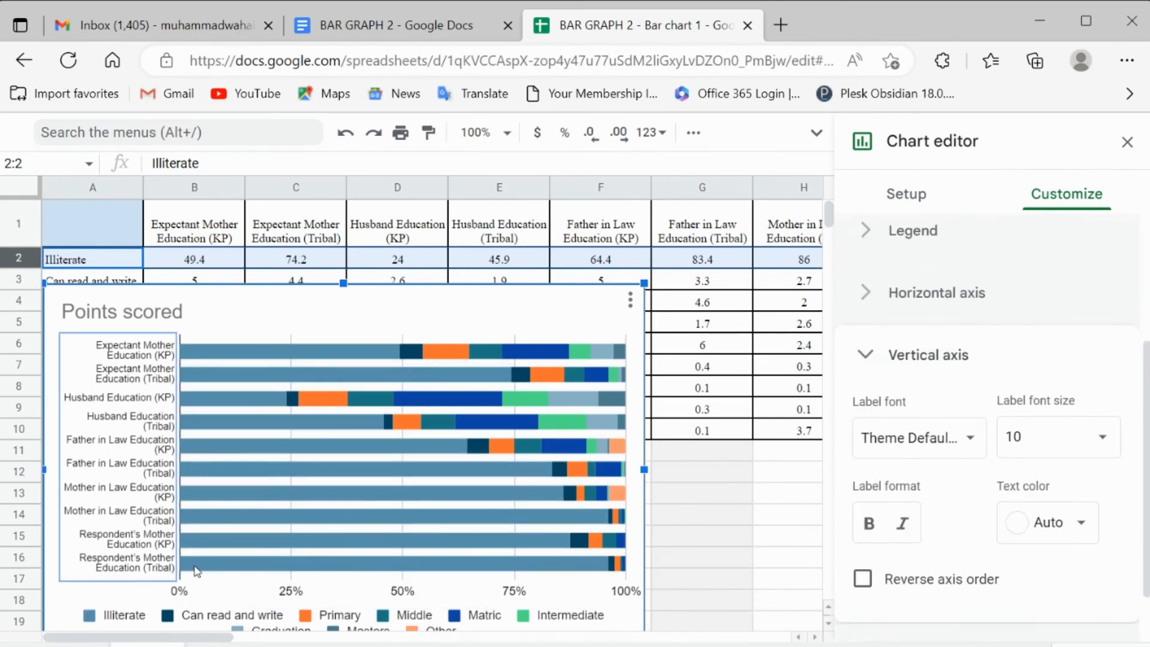
left_click(192, 568)
left_click(237, 569)
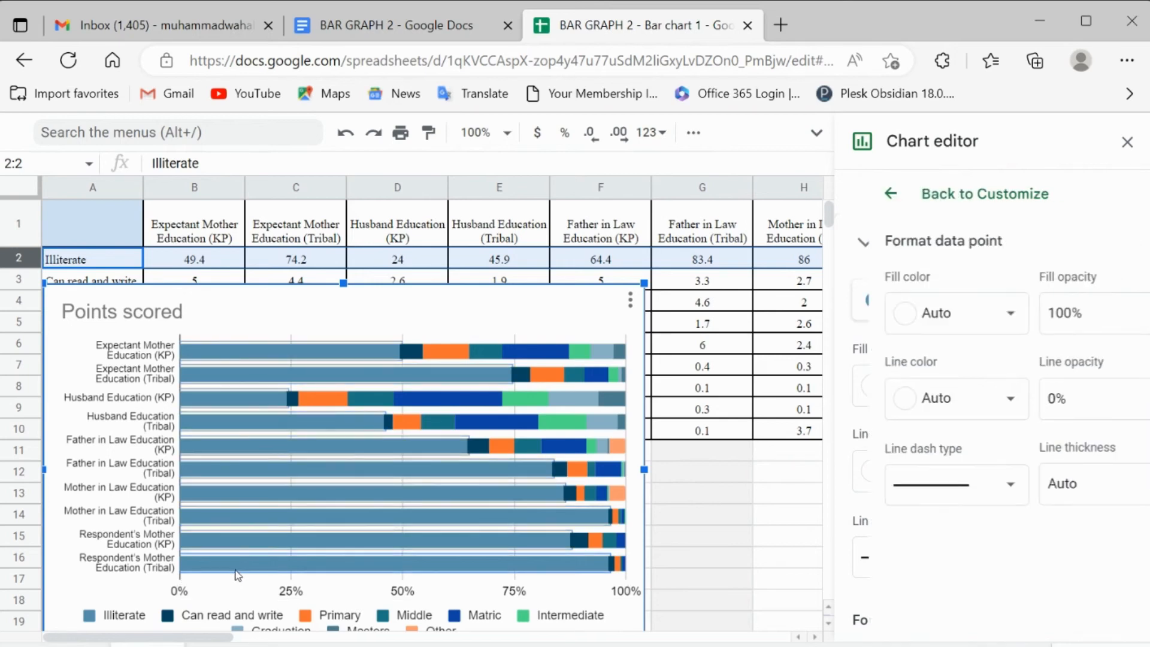
left_click(259, 584)
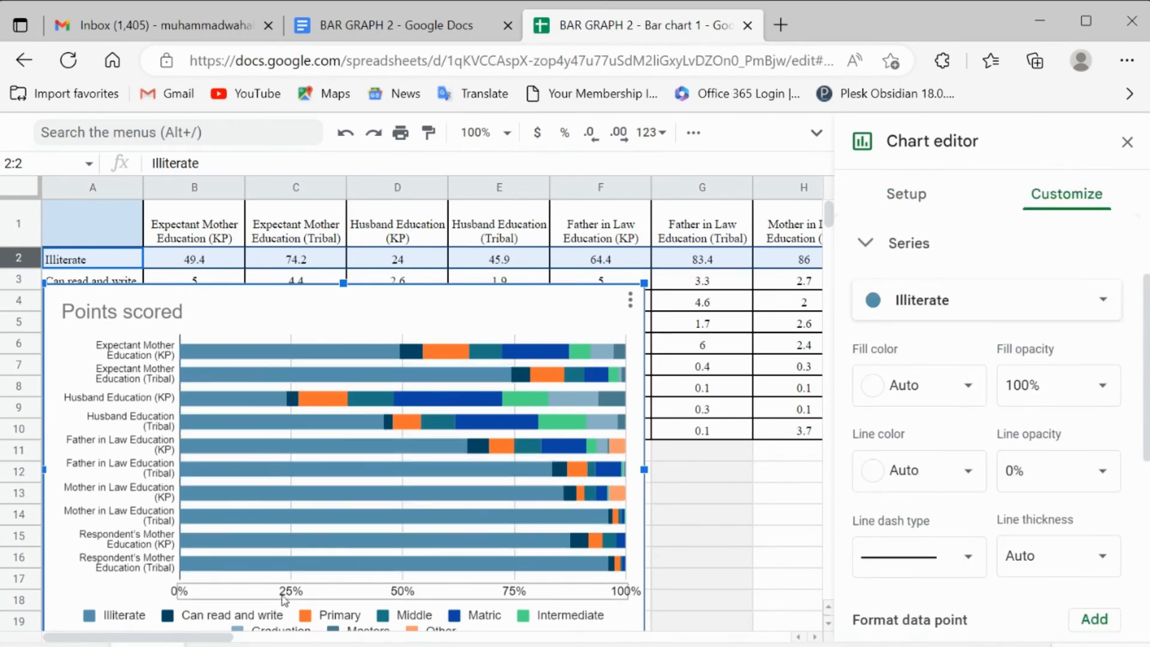
left_click(286, 592)
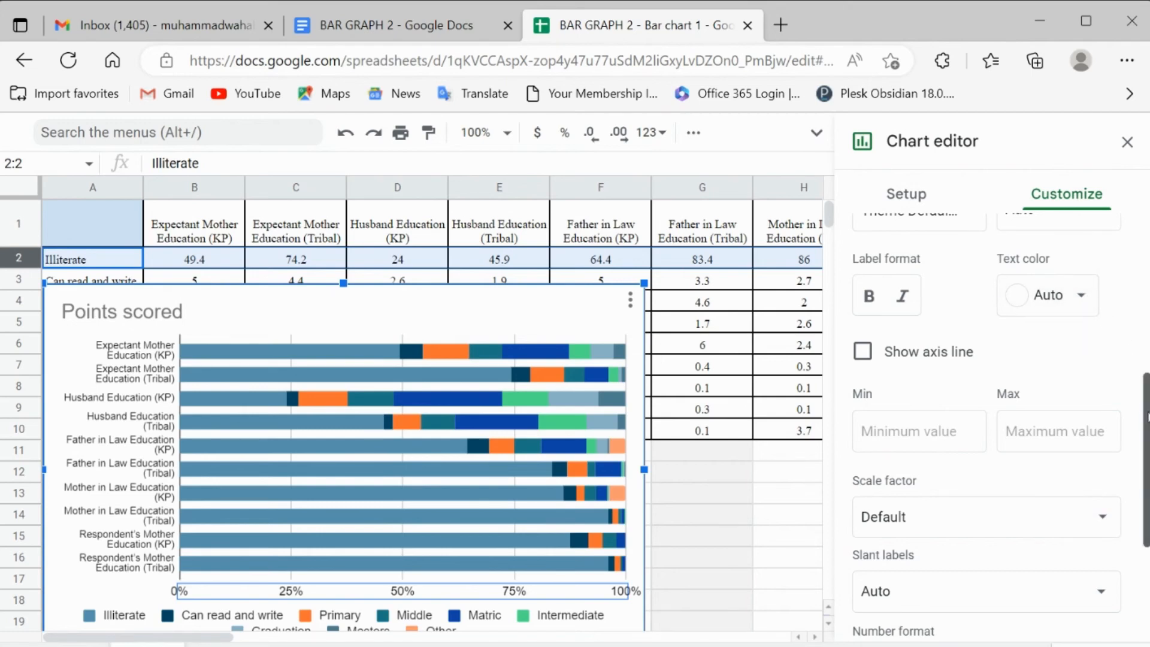
scroll(1137, 388, "down", 2)
scroll(1136, 388, "up", 3)
scroll(1117, 333, "up", 2)
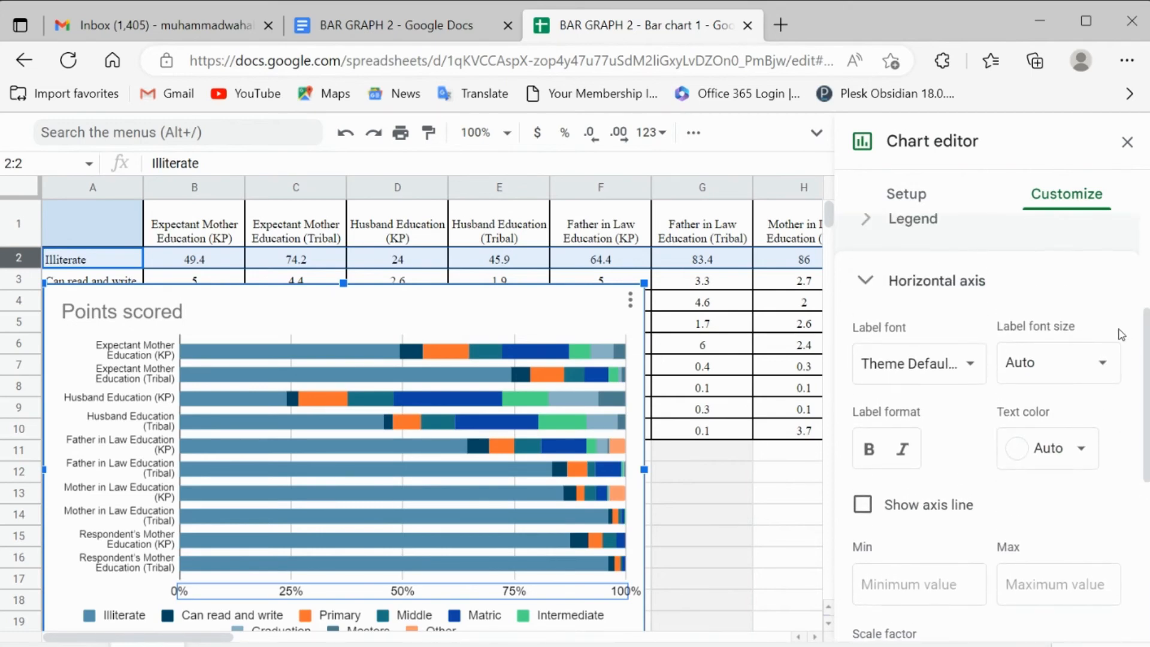
left_click(1104, 363)
left_click(1057, 443)
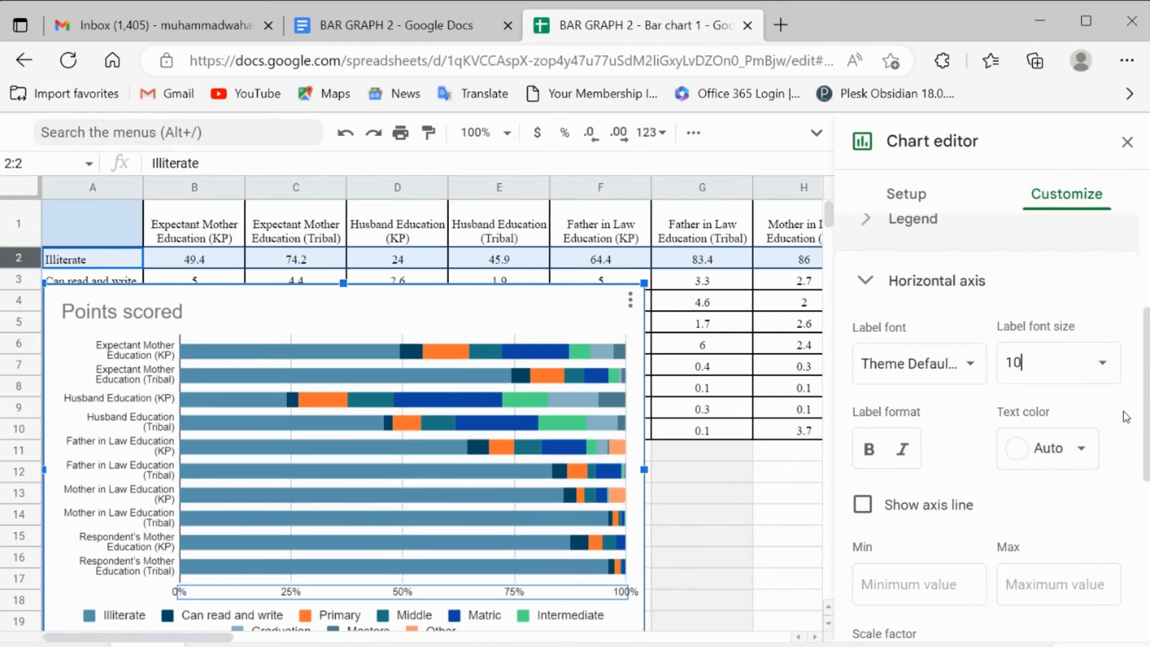
left_click_drag(1146, 428, 1146, 473)
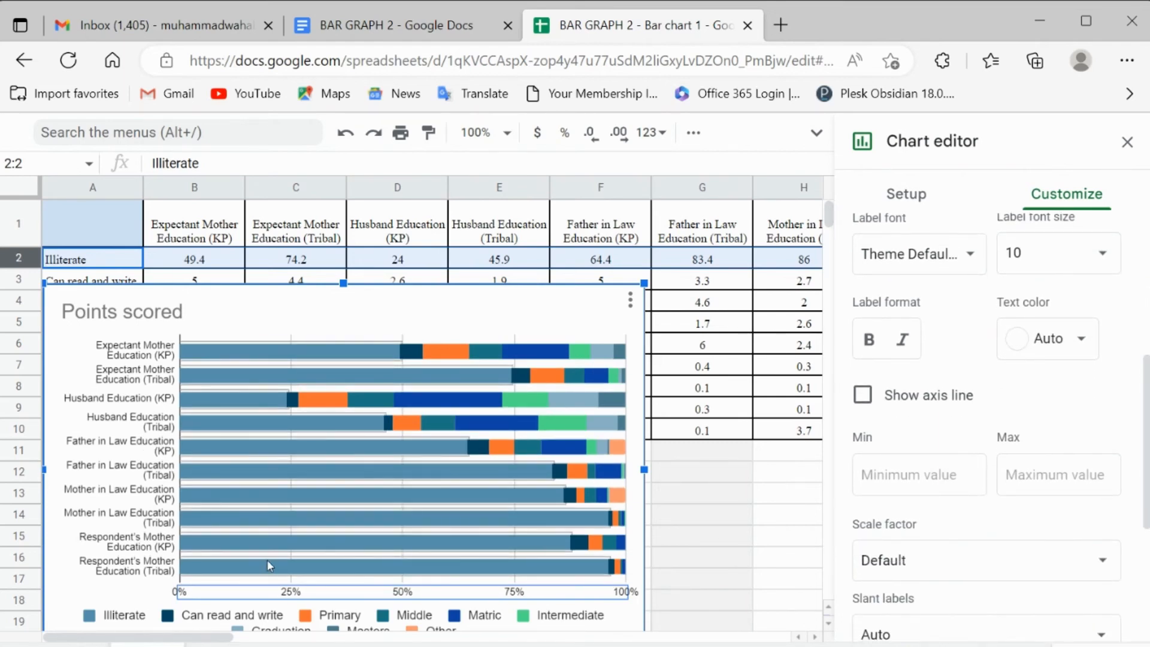
Step: Shrink the chart's plot area from its lower-left corner so each education category label fits on one line
left_click(160, 572)
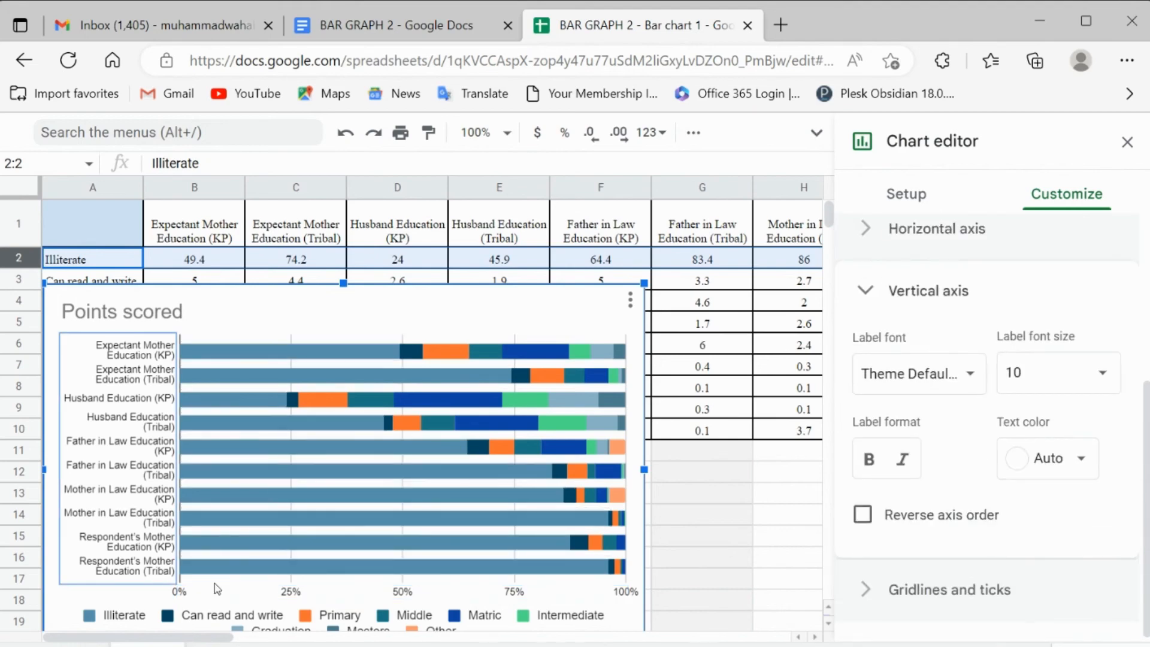
left_click(217, 566)
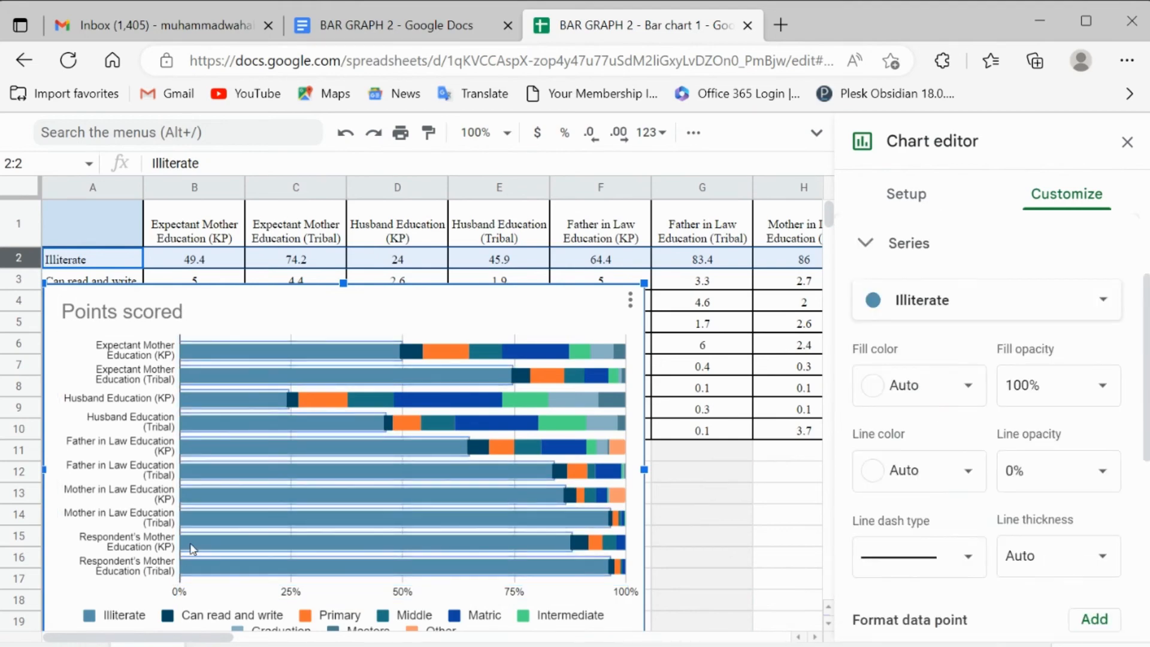
left_click(219, 587)
left_click(218, 583)
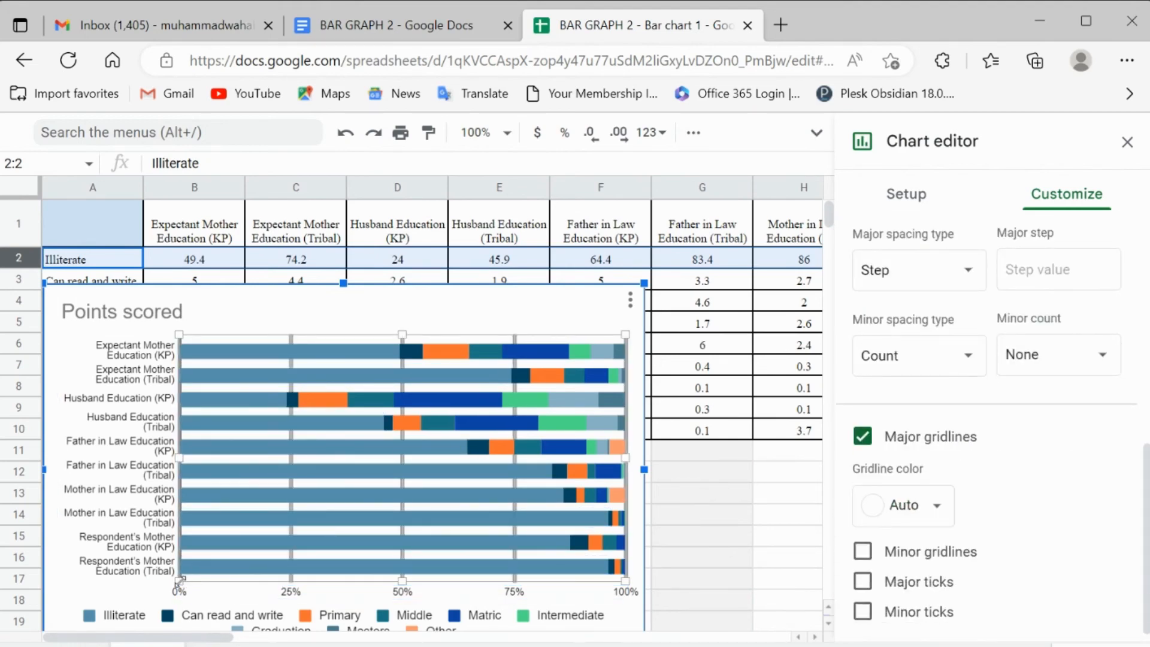
left_click_drag(208, 581, 291, 546)
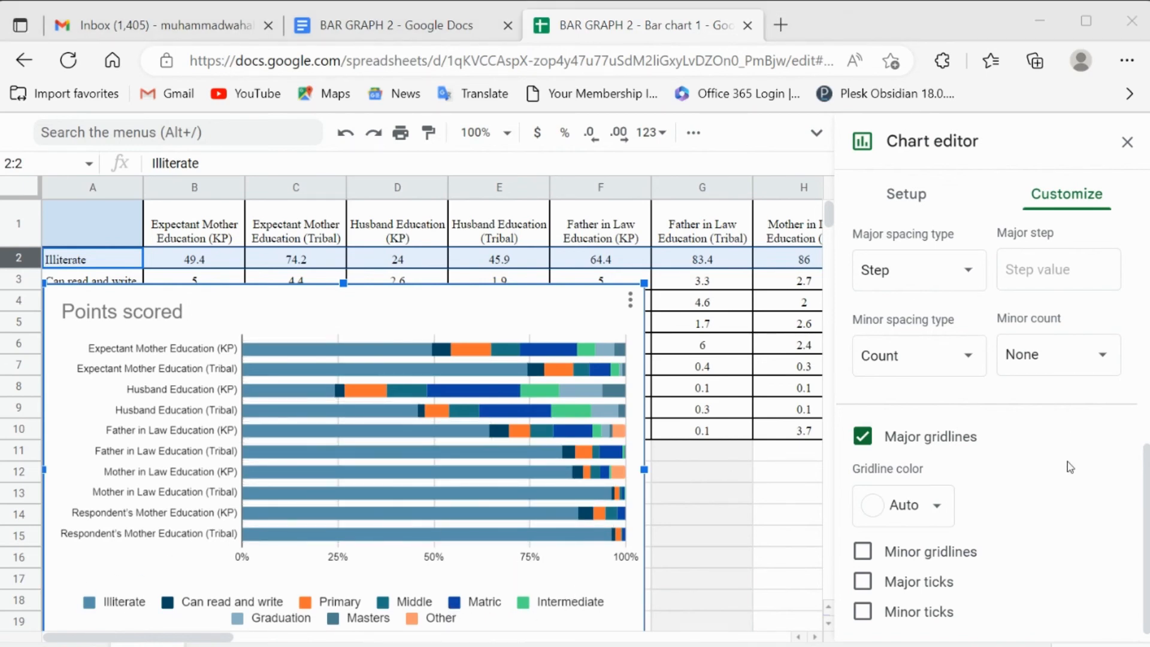
Step: Set the font size of the chart's legend to 10
scroll(1068, 468, "down", 1)
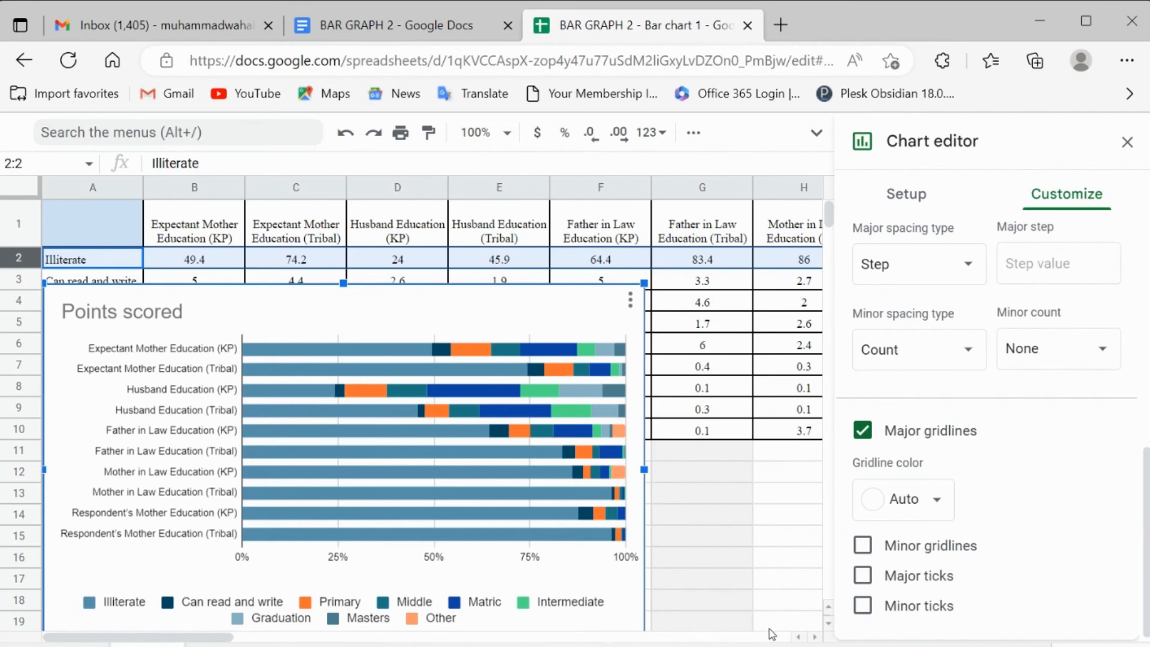
left_click(342, 621)
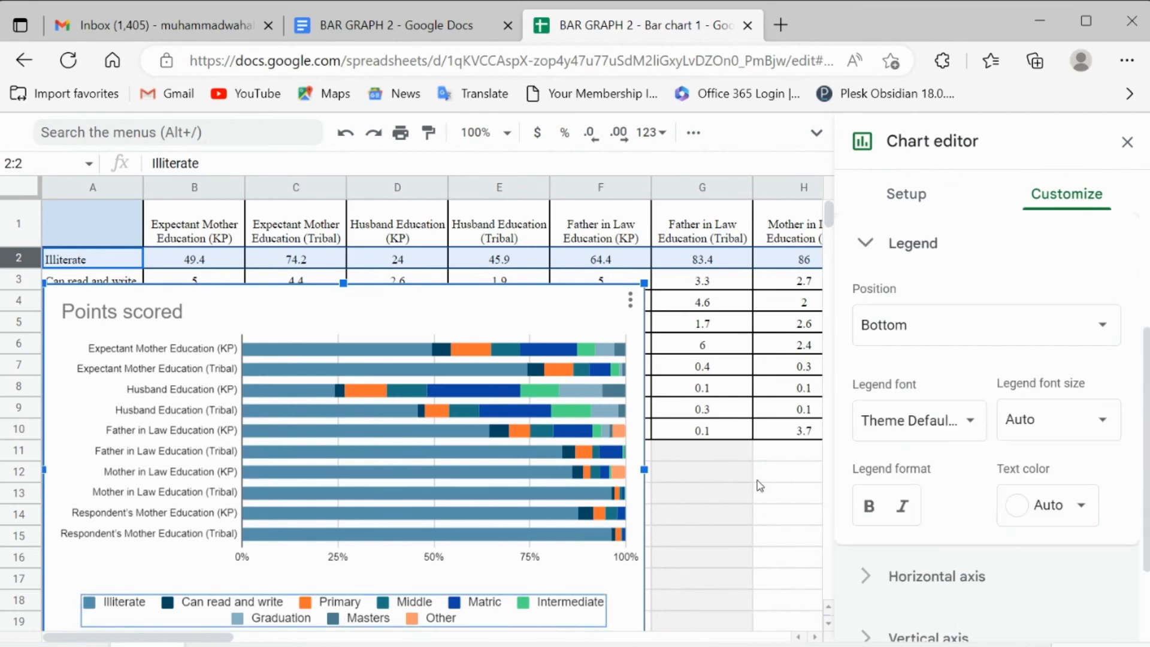
left_click(1107, 418)
left_click(1064, 496)
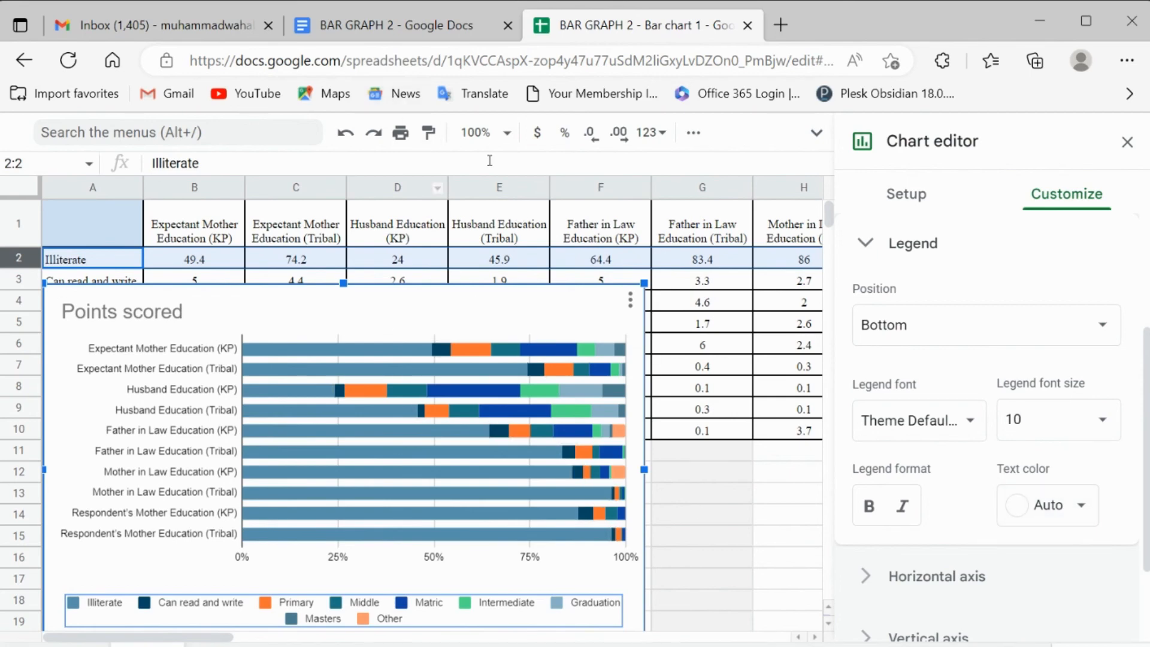
Step: Switch to the BAR GRAPH 2 document in Google Docs and update its linked Points scored chart from the spreadsheet
left_click(420, 32)
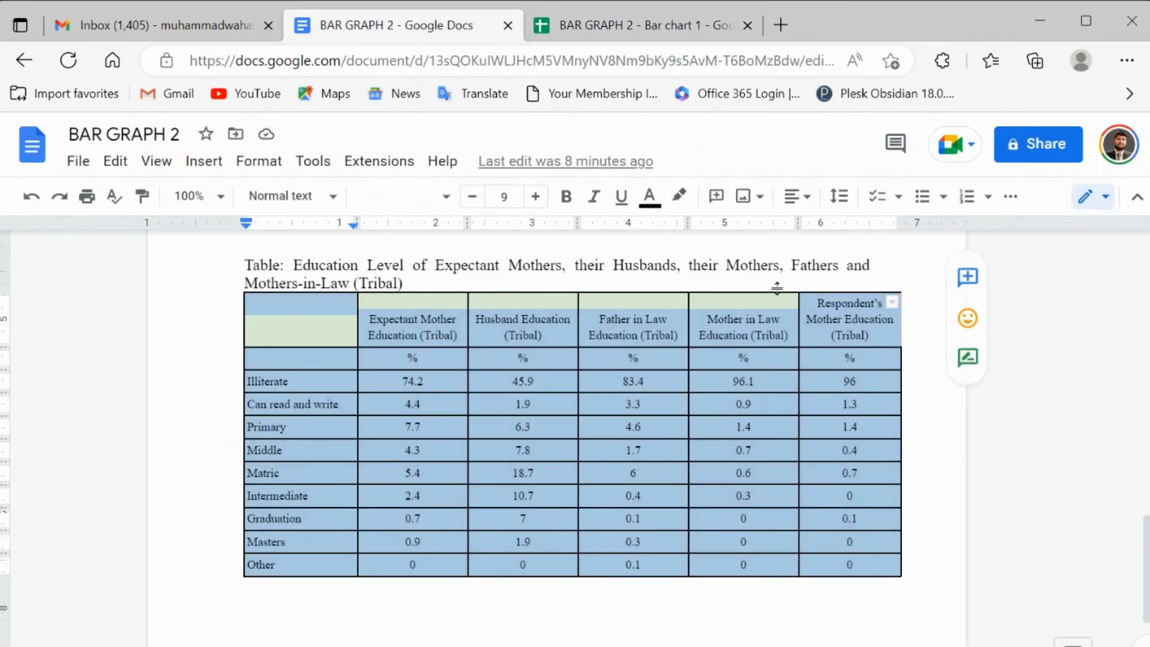
left_click_drag(1145, 565, 1145, 287)
left_click(726, 371)
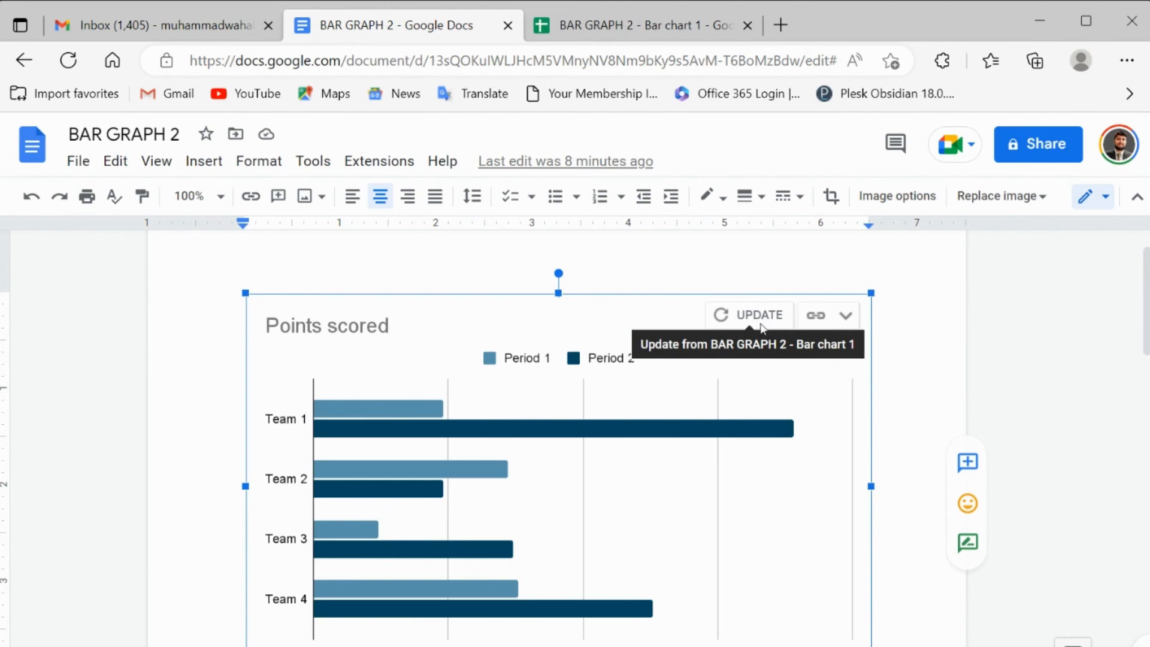
left_click(760, 324)
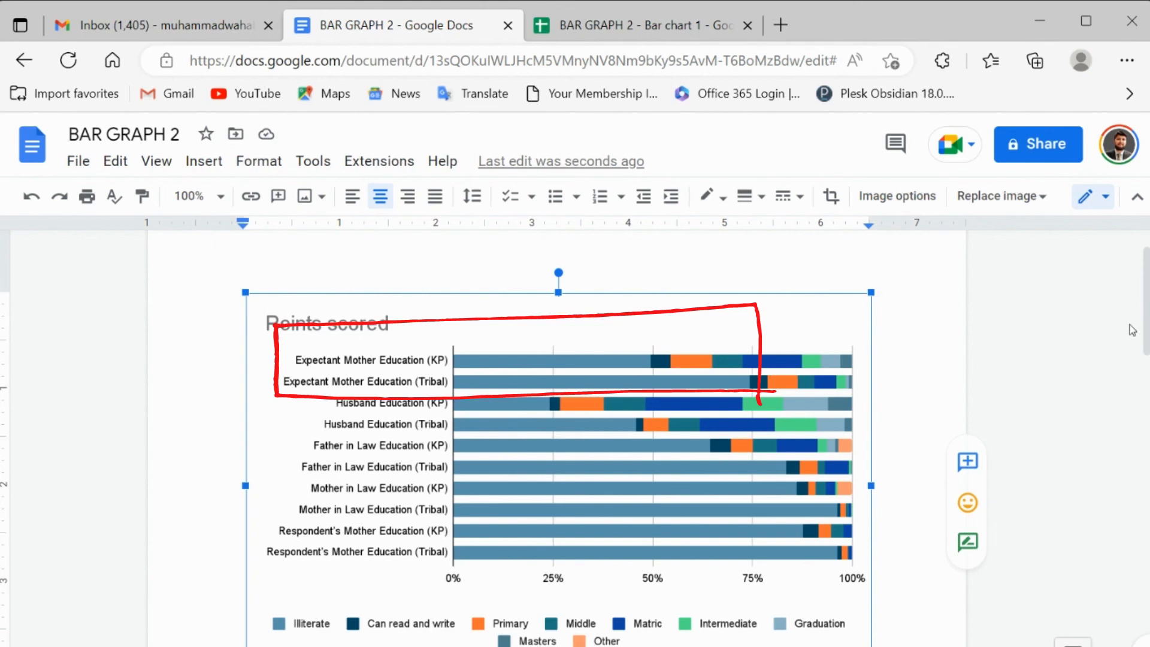
scroll(1147, 329, "down", 1)
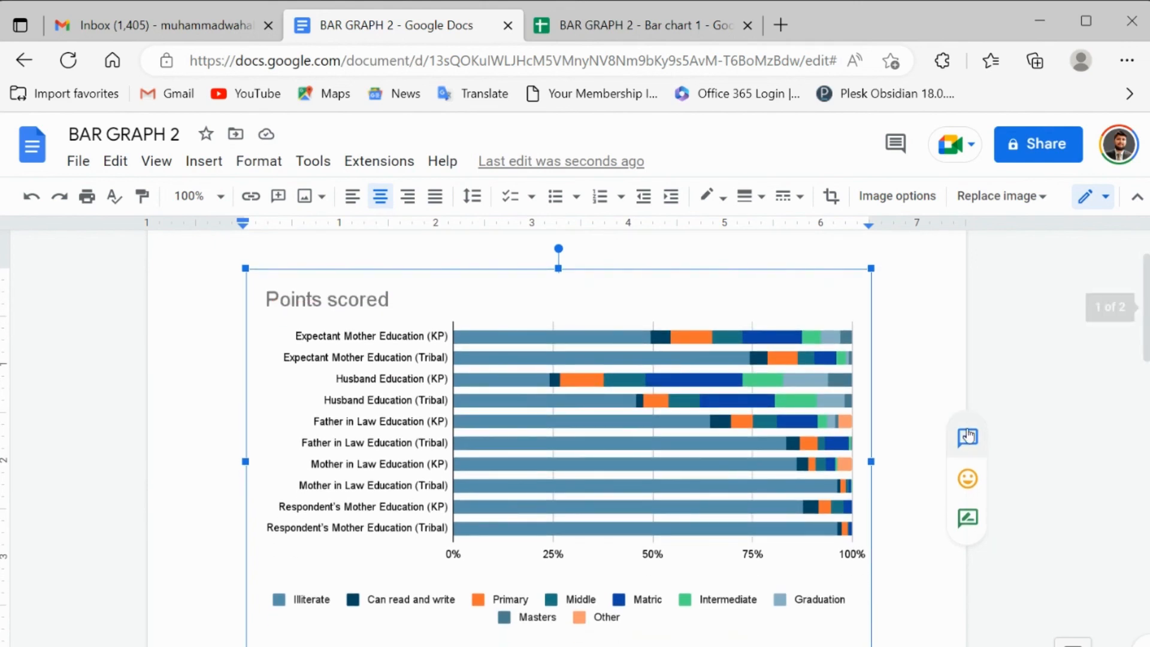